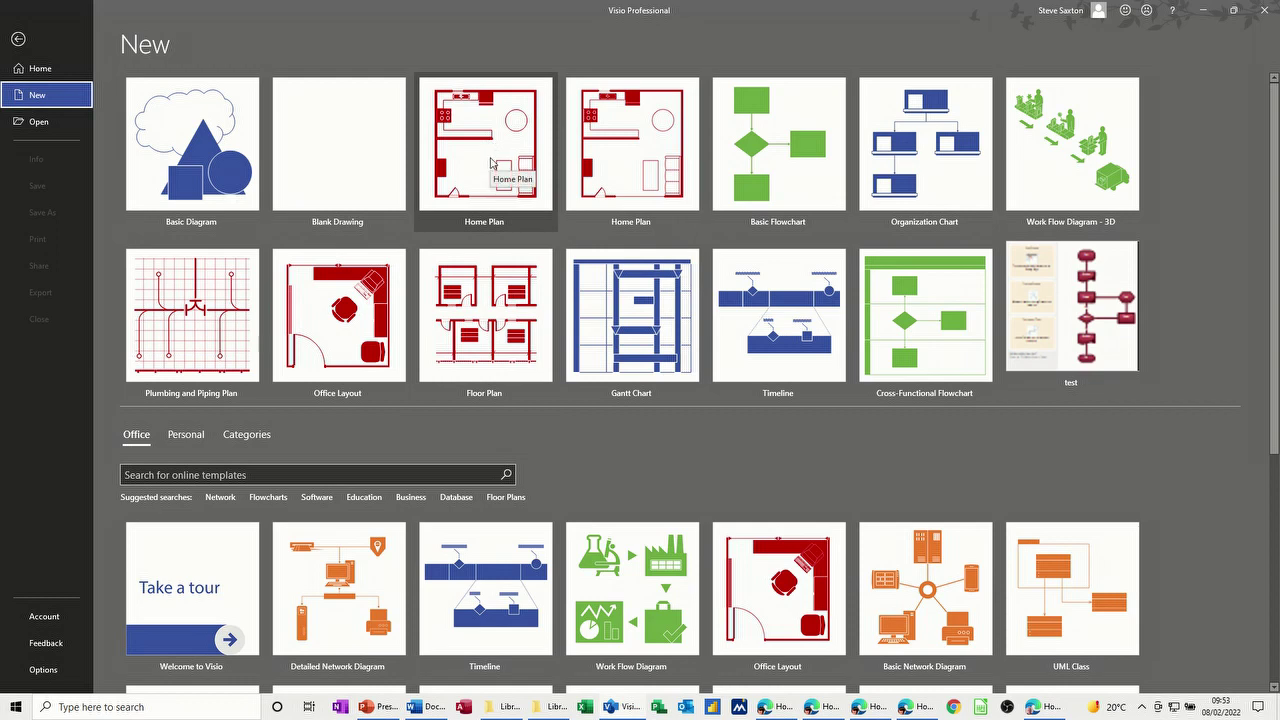
- Create a new drawing from the Home Plan template with metric units
left_click(490, 163)
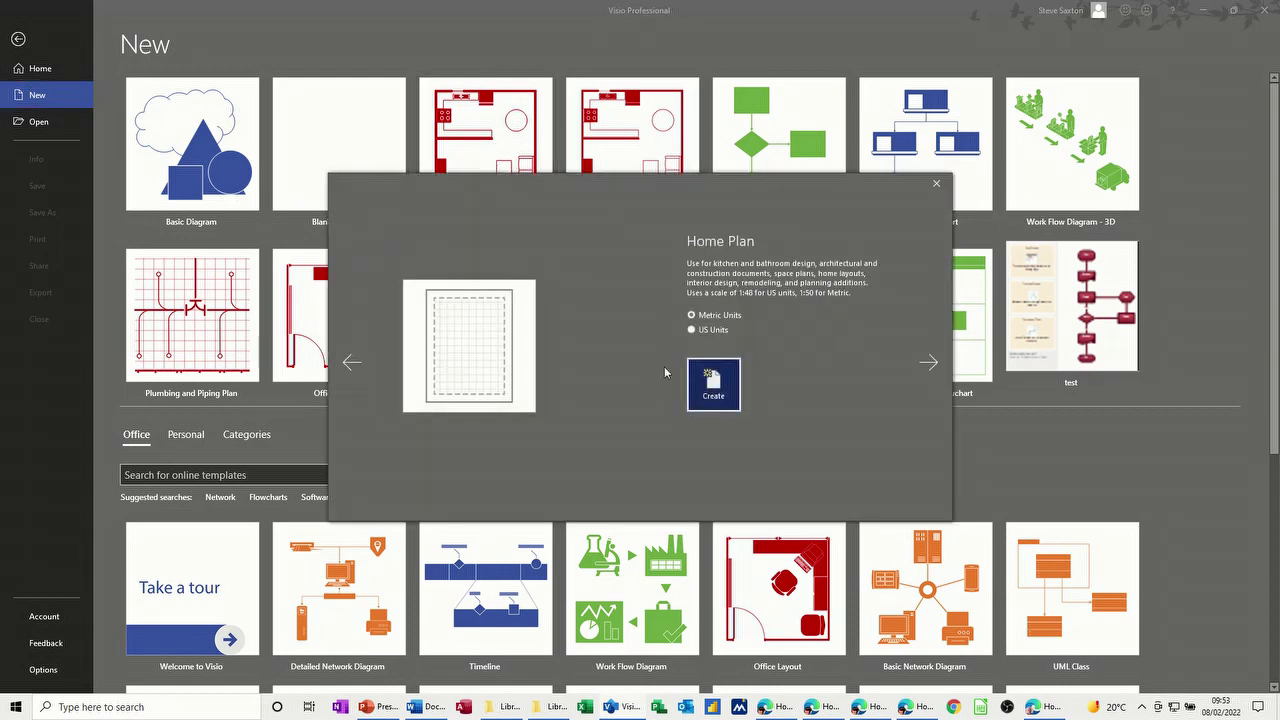
left_click(713, 392)
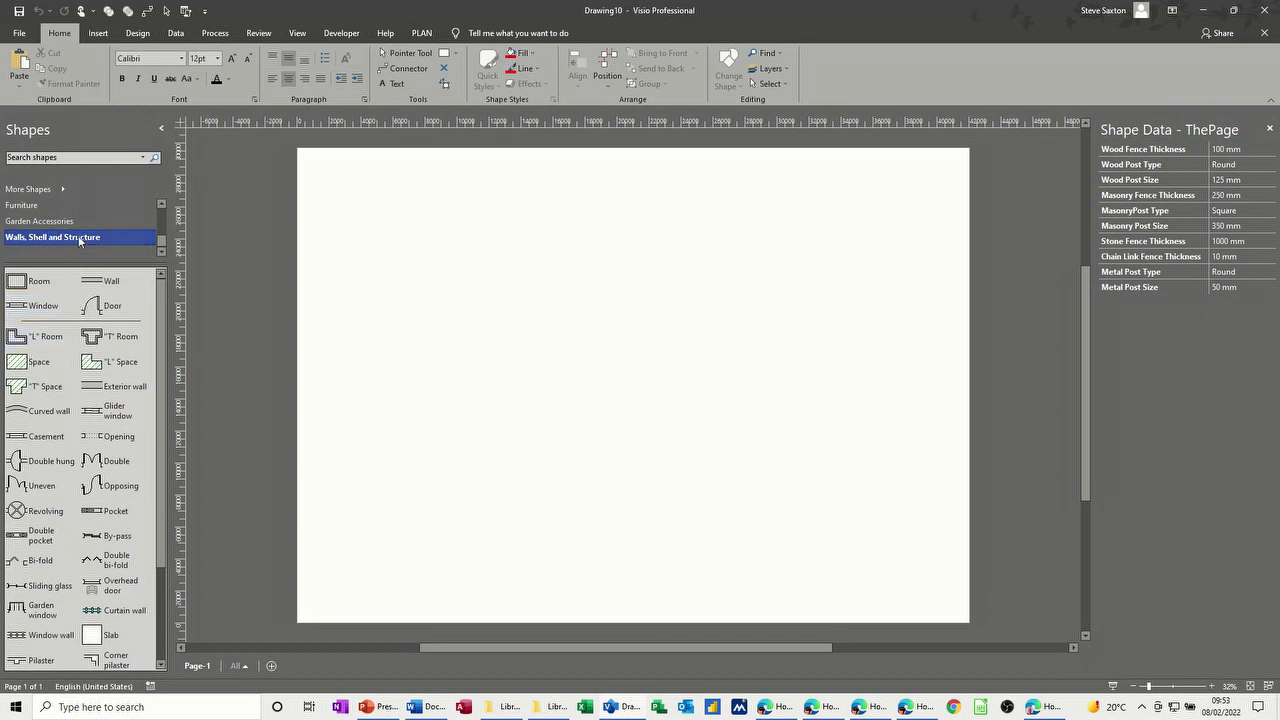
- Look through the template's stencils and the additional shape categories, ending on the Walls, Shell and Structure shapes
left_click(161, 204)
left_click(161, 204)
left_click(161, 204)
left_click(161, 204)
left_click(161, 204)
left_click(161, 204)
left_click(161, 204)
left_click(161, 204)
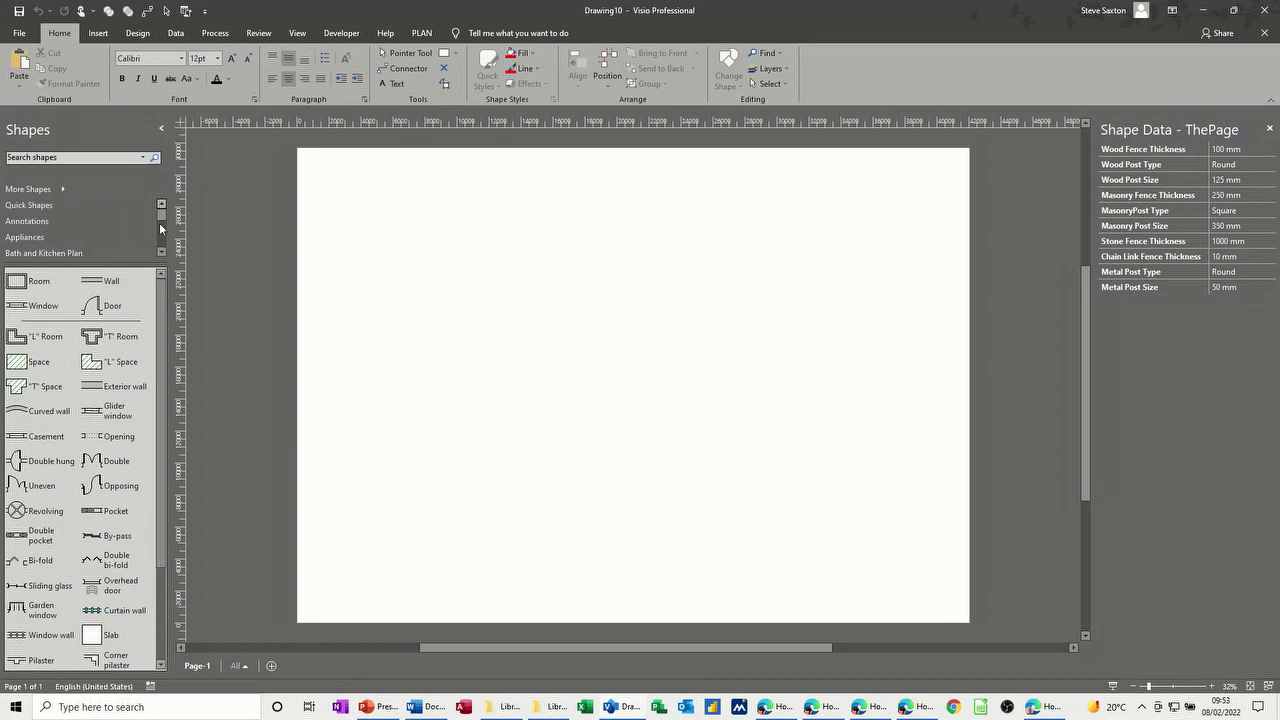
left_click(162, 253)
left_click(162, 253)
left_click(162, 253)
left_click(162, 253)
left_click(162, 253)
left_click(162, 253)
left_click(162, 253)
left_click(162, 253)
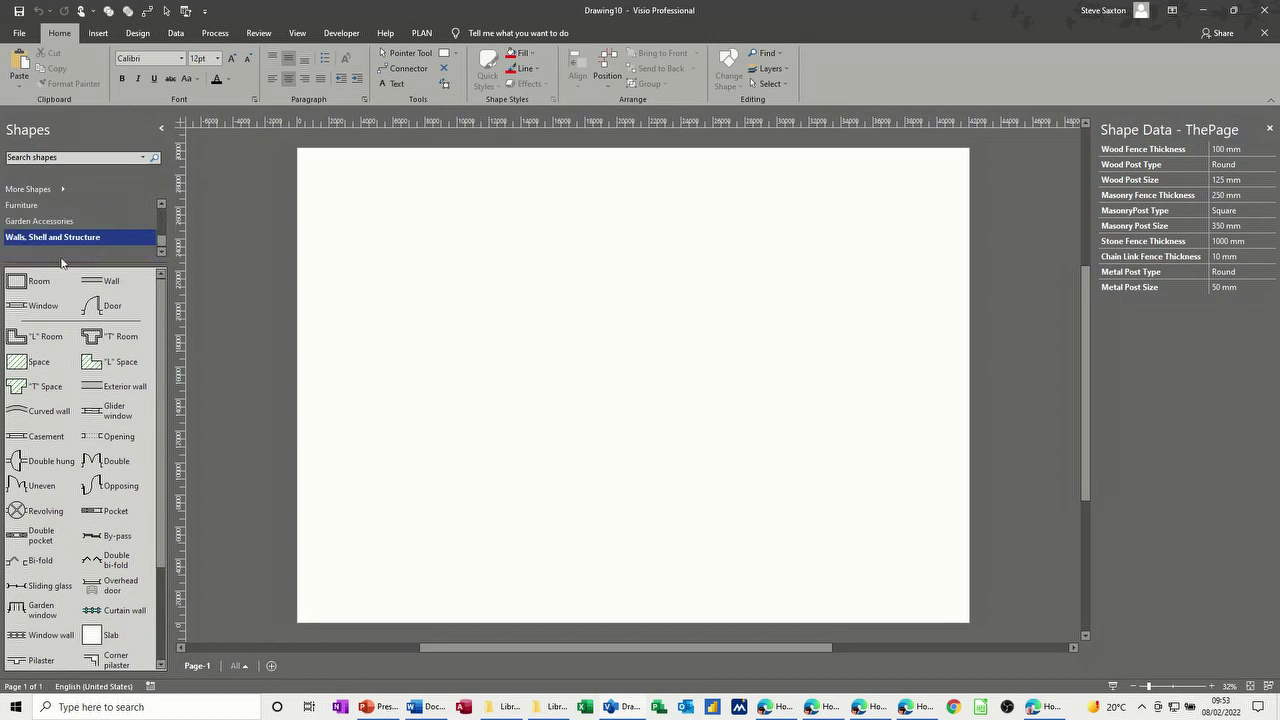
left_click(61, 189)
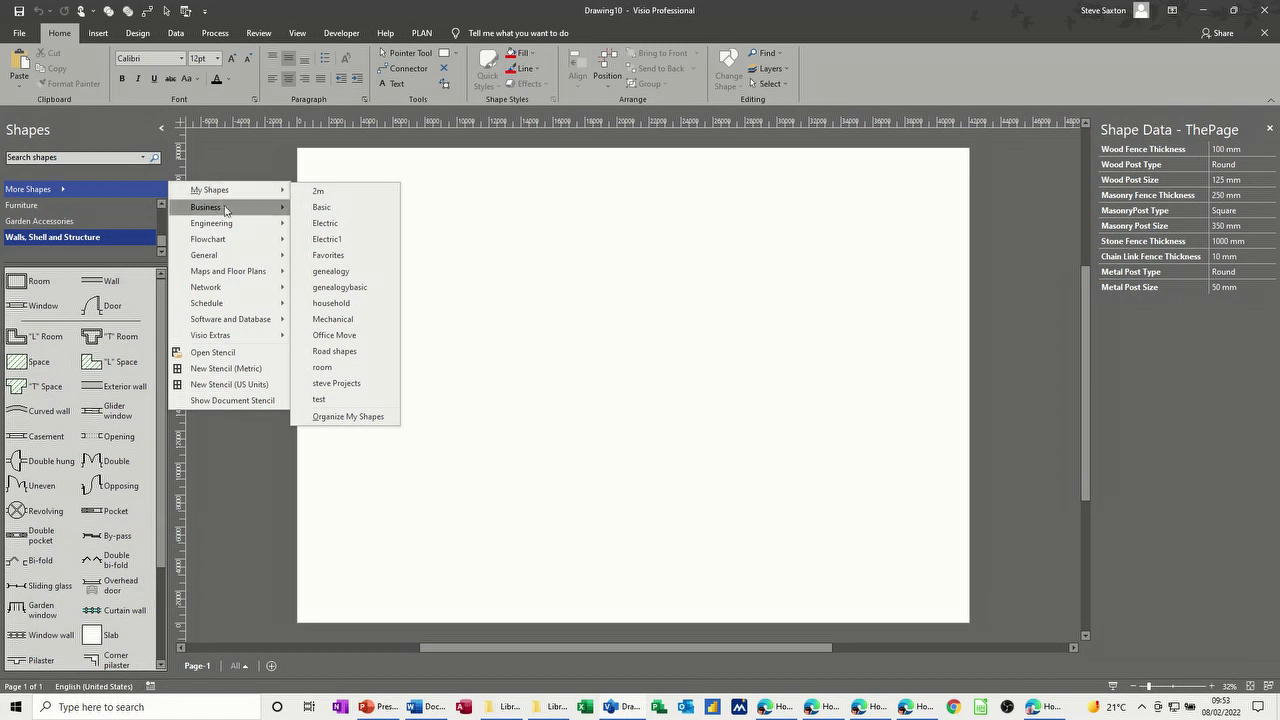
mouse_move(236, 305)
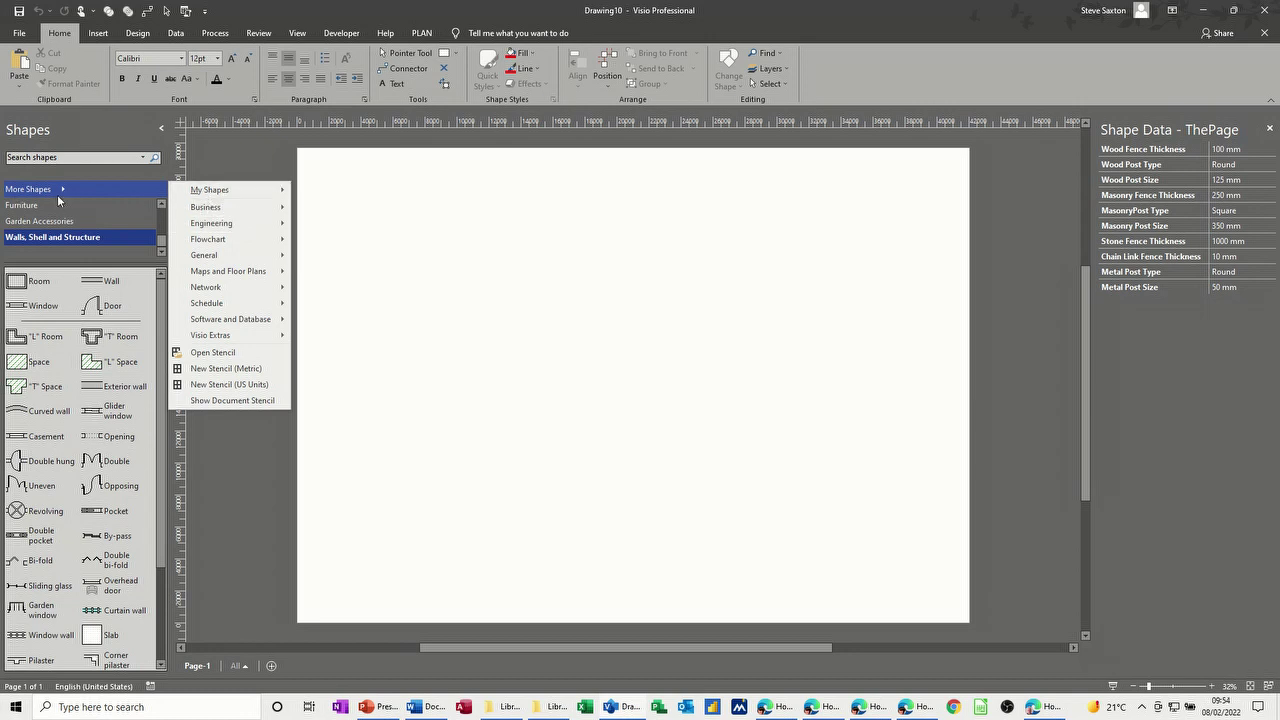
left_click(48, 241)
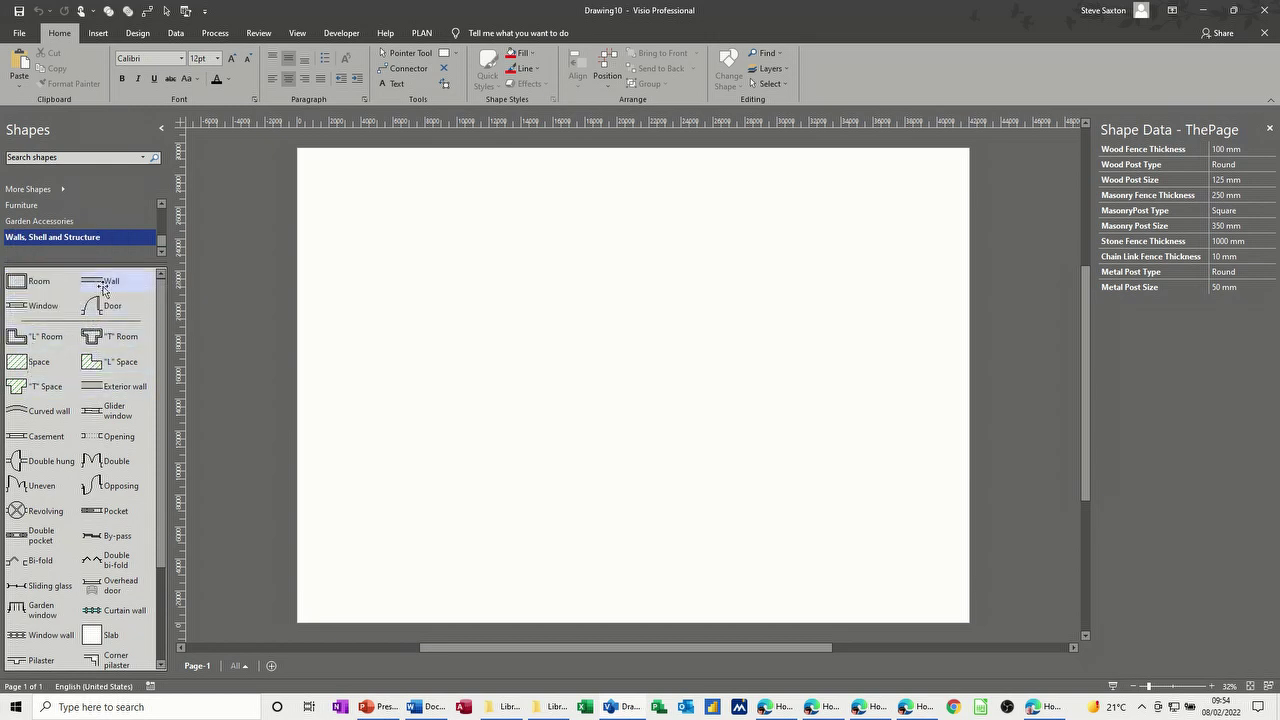
- Place a Room shape in the upper part of the page and show its size and position settings
mouse_move(20, 288)
left_mouse_down()
mouse_move(306, 280)
mouse_move(410, 237)
mouse_move(456, 236)
left_mouse_up()
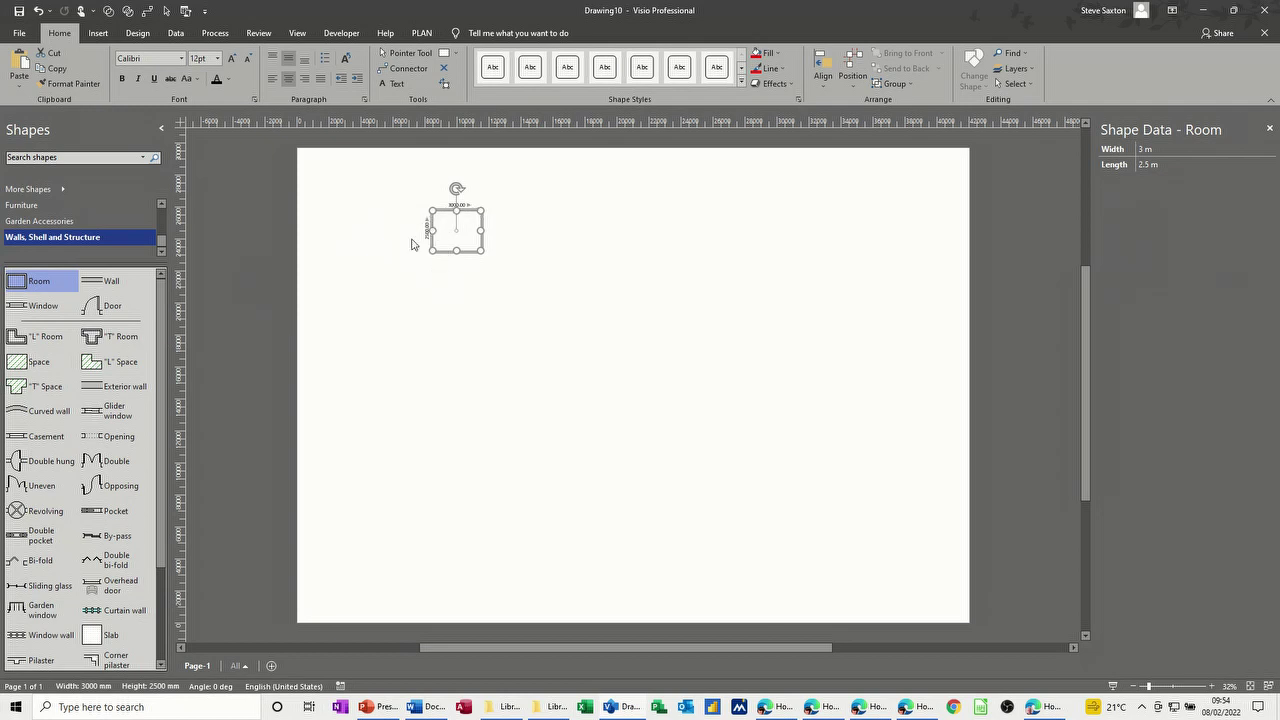
left_click(294, 35)
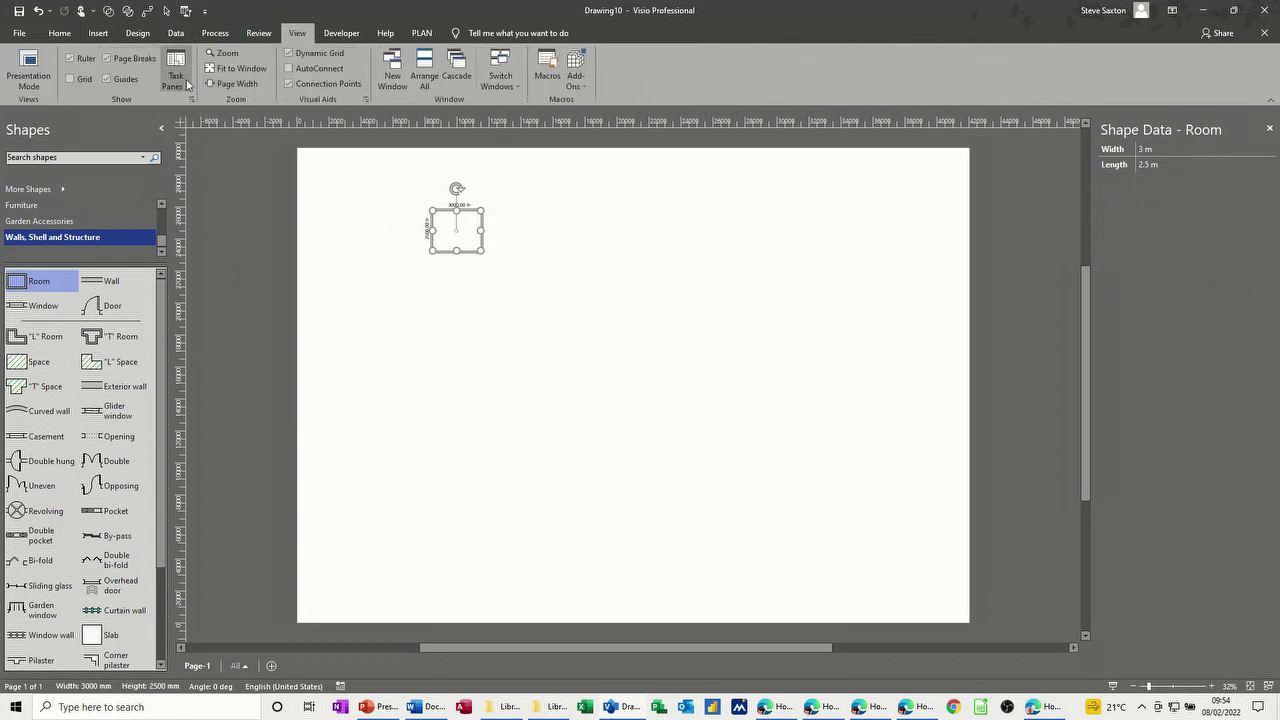
left_click(175, 78)
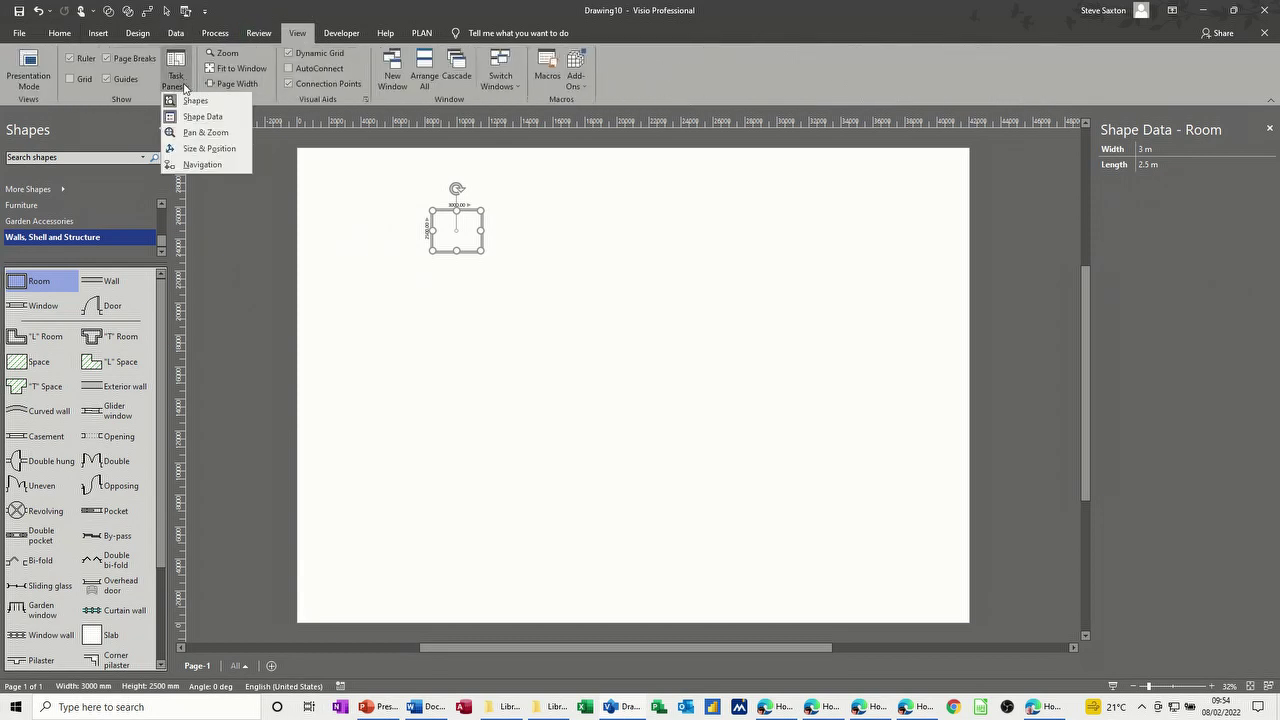
left_click(184, 151)
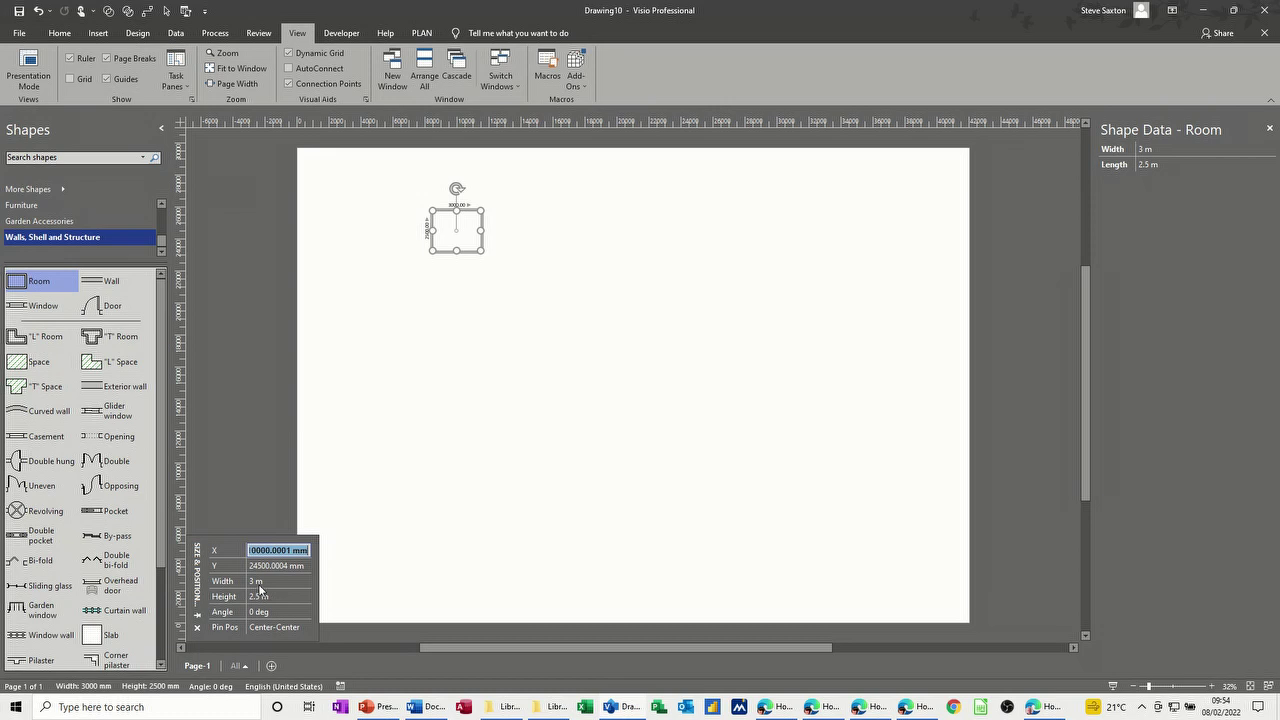
- Set the room's width to 5 m and its height to 4 m
left_click(259, 584)
type("5m")
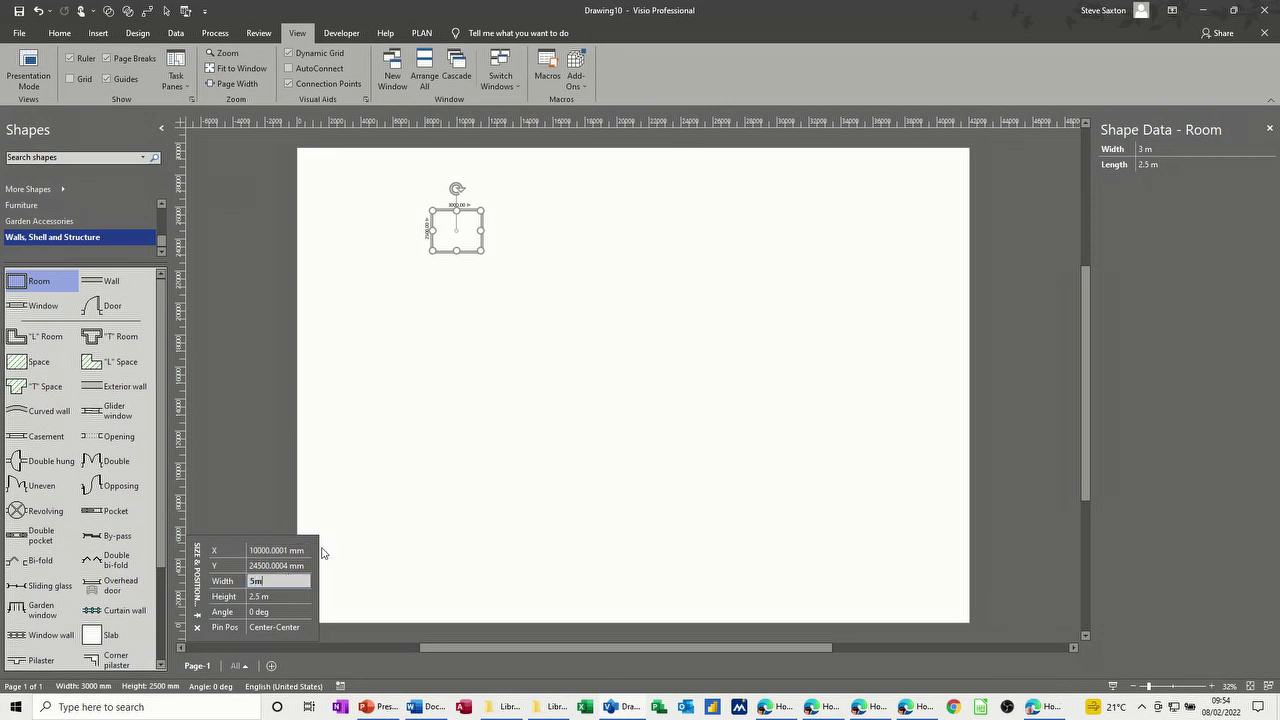
key("Return")
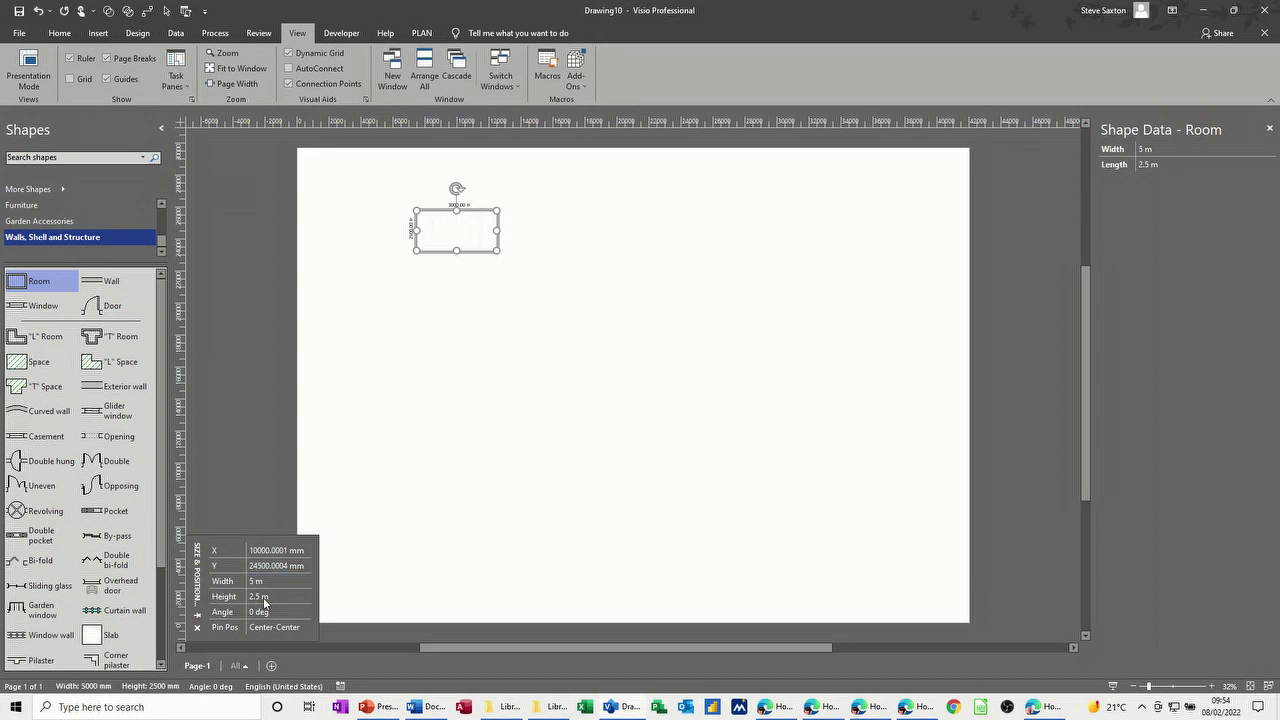
left_click(265, 597)
type("4m")
key("Return")
left_click(389, 527)
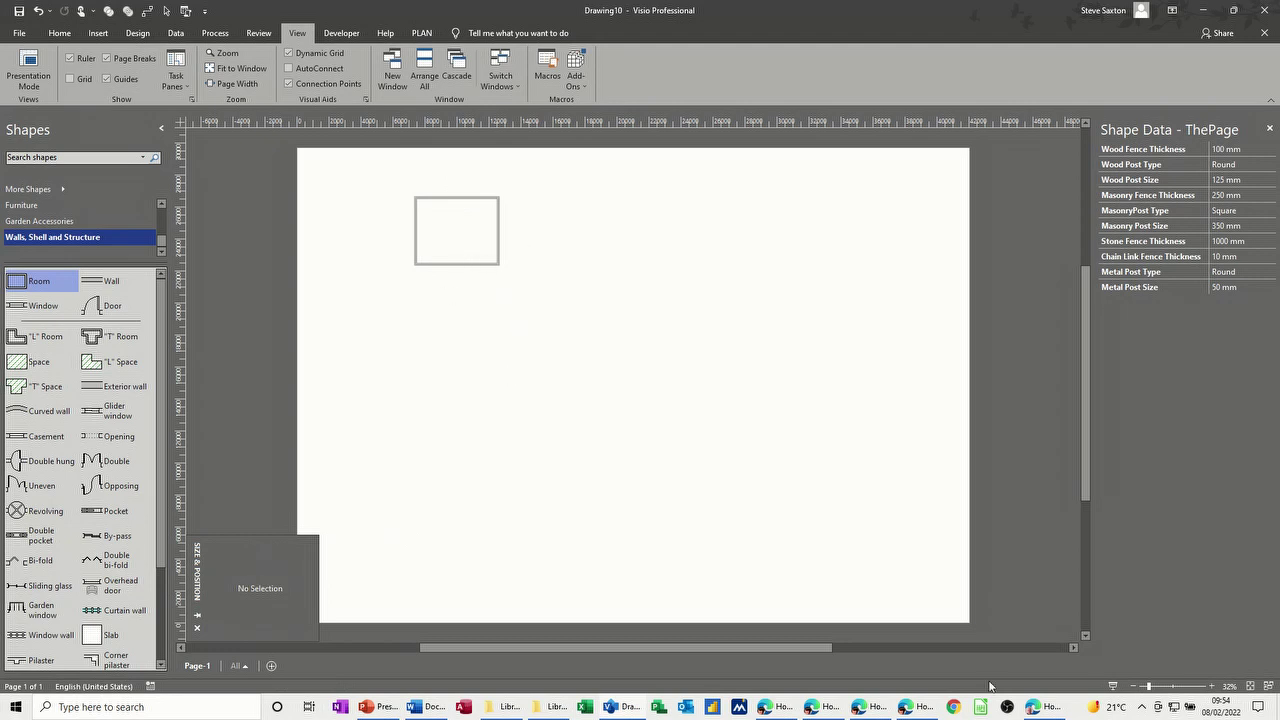
- Add an "L" Room beside the rectangular room and set it to 5 m wide and 4 m high
left_click(1211, 686)
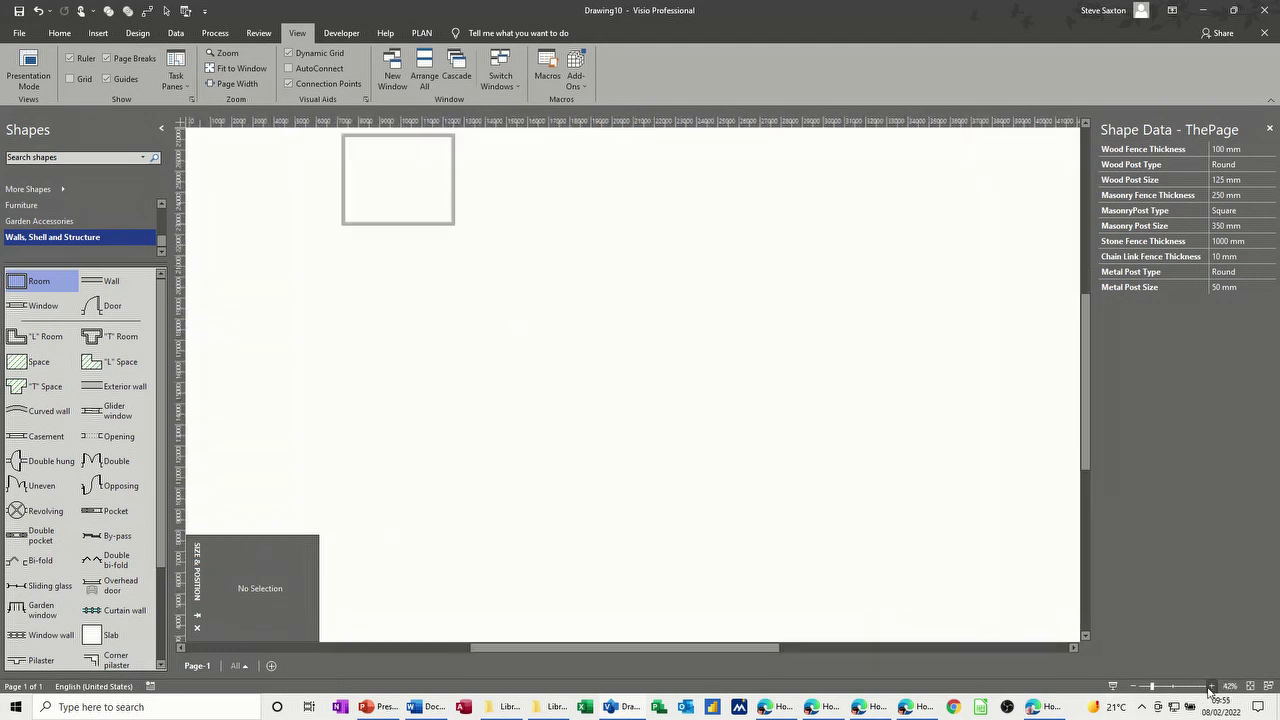
left_click(1211, 686)
left_click_drag(626, 645, 556, 663)
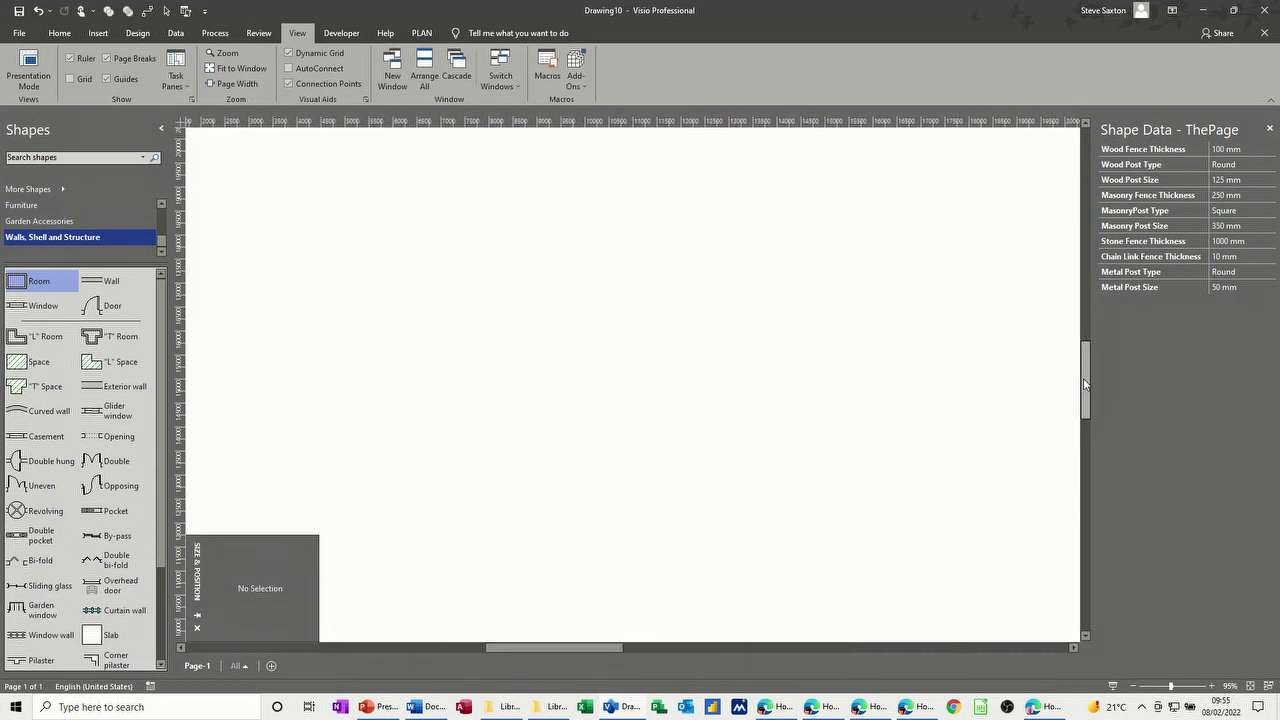
left_click_drag(1085, 385, 1086, 323)
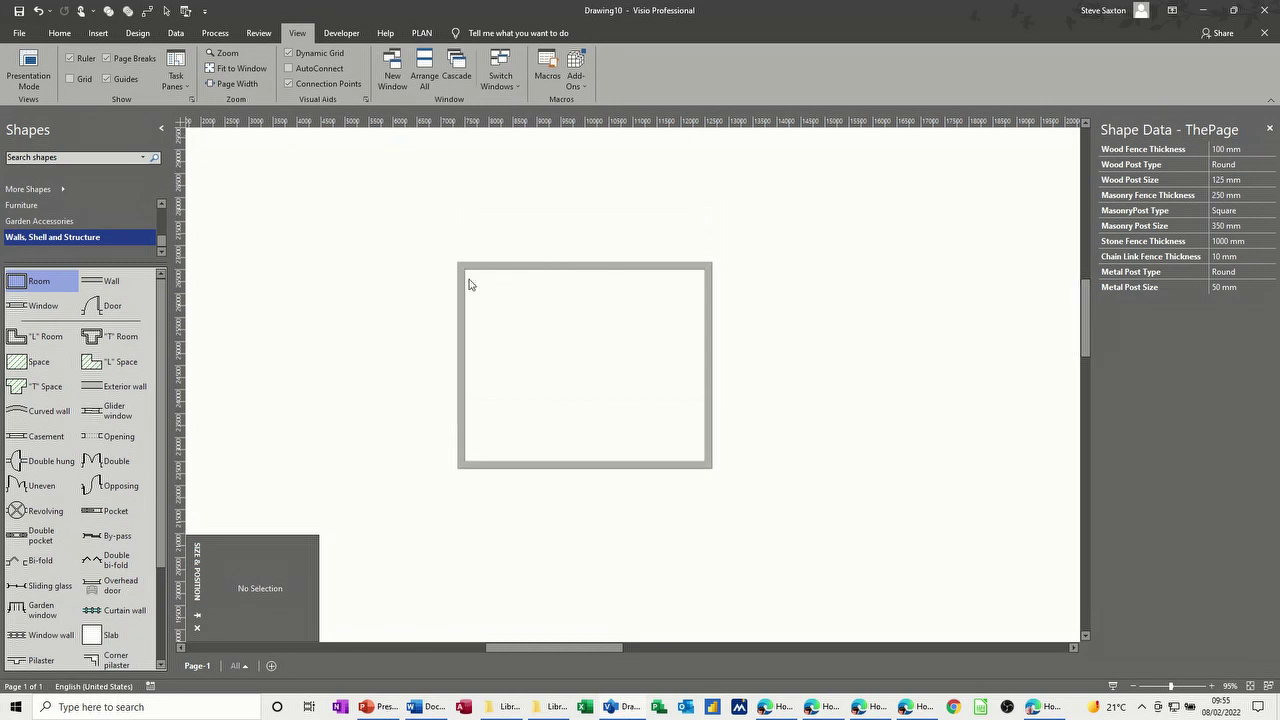
left_click_drag(30, 338, 340, 257)
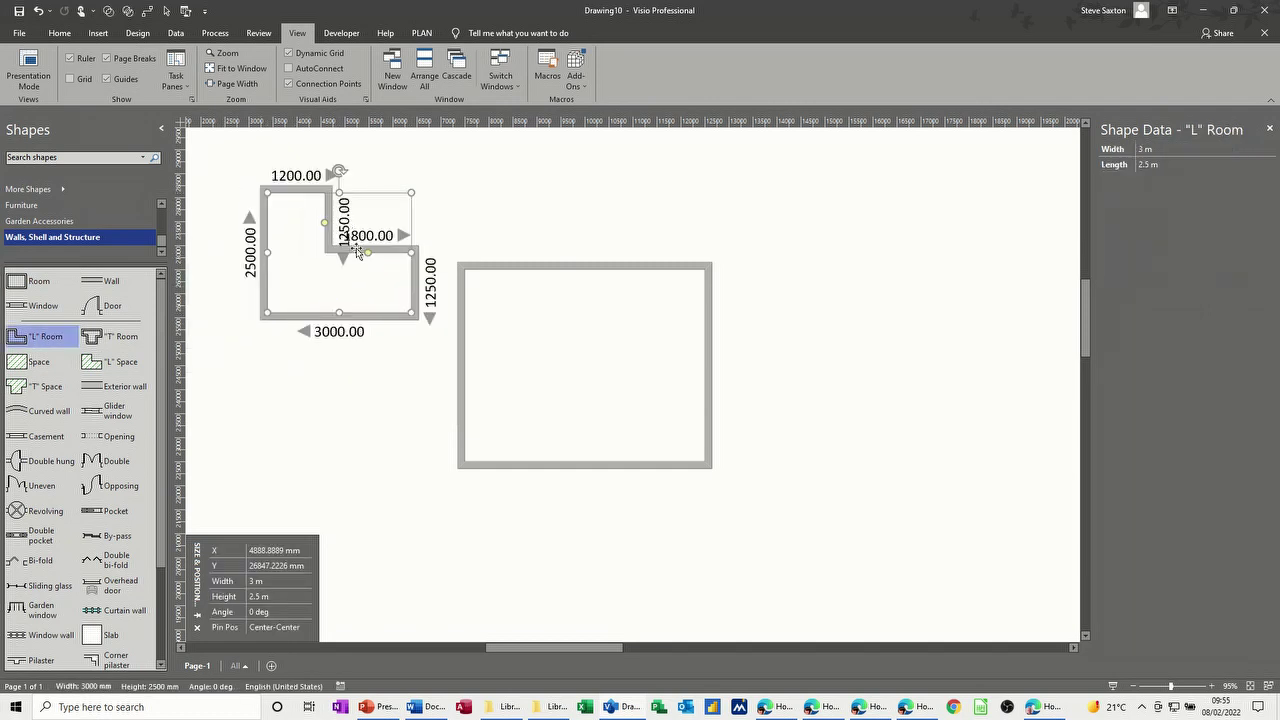
left_click(253, 584)
type("5m")
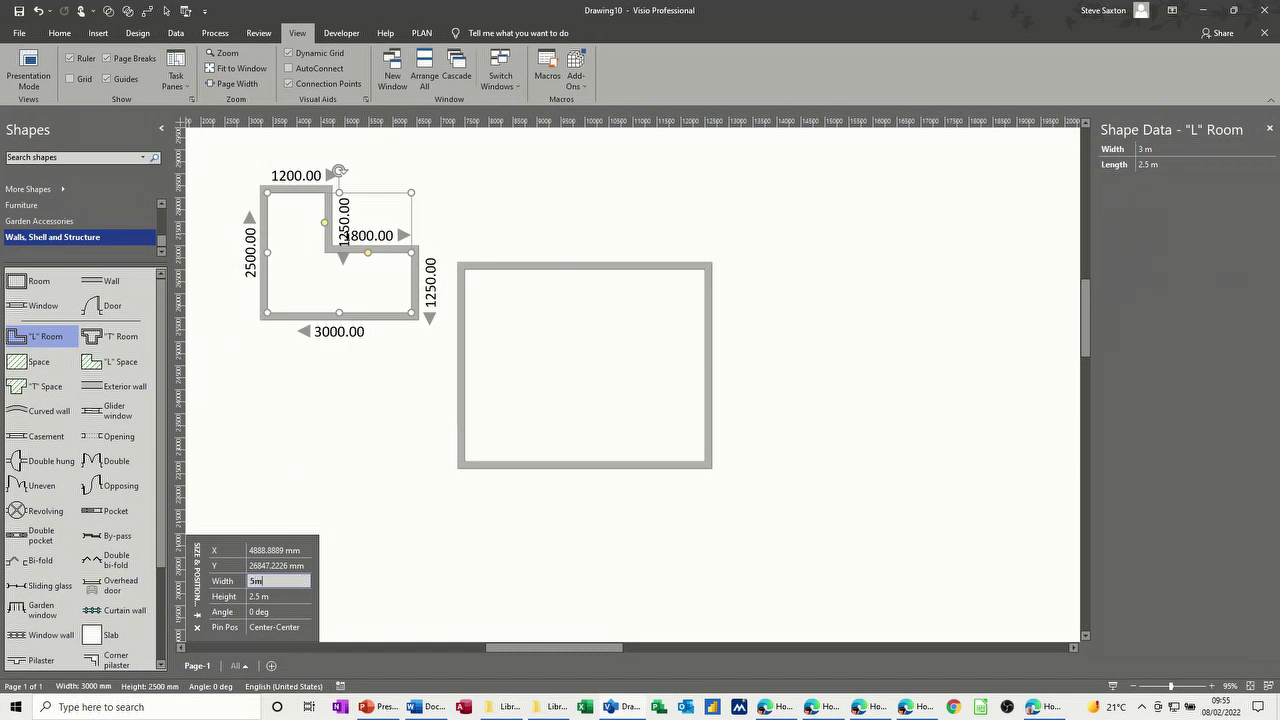
left_click(259, 598)
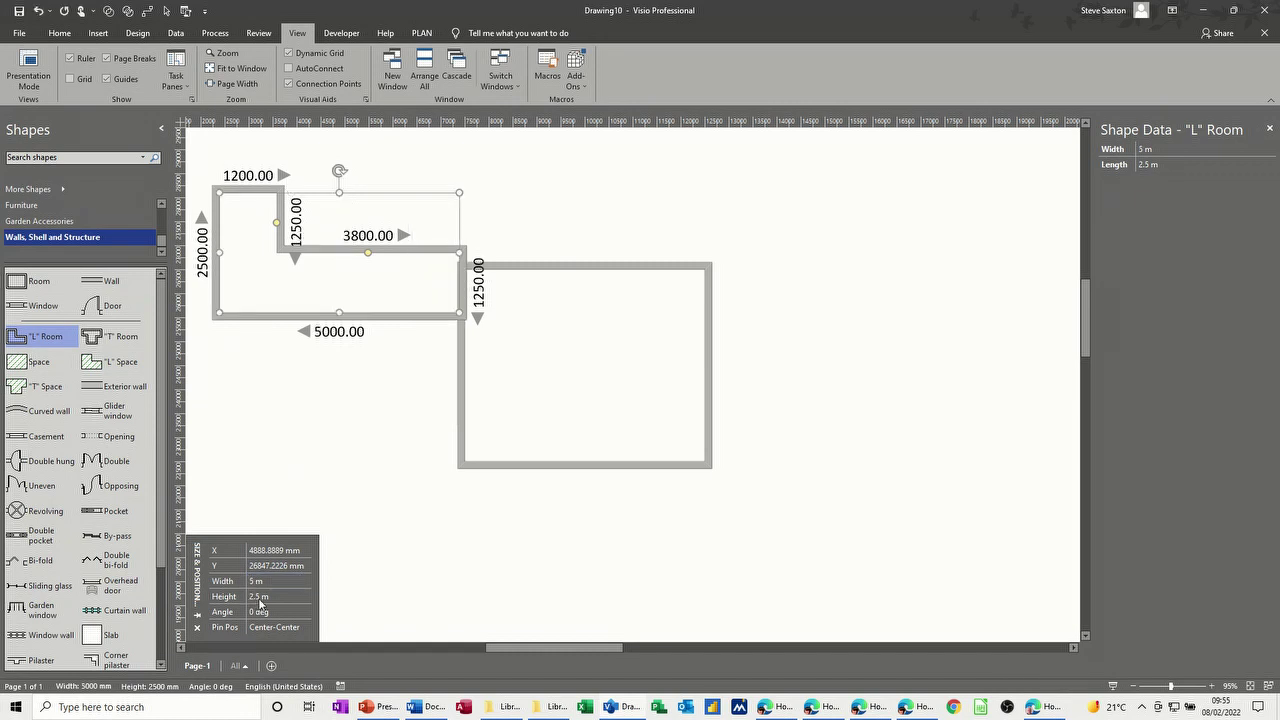
type("4")
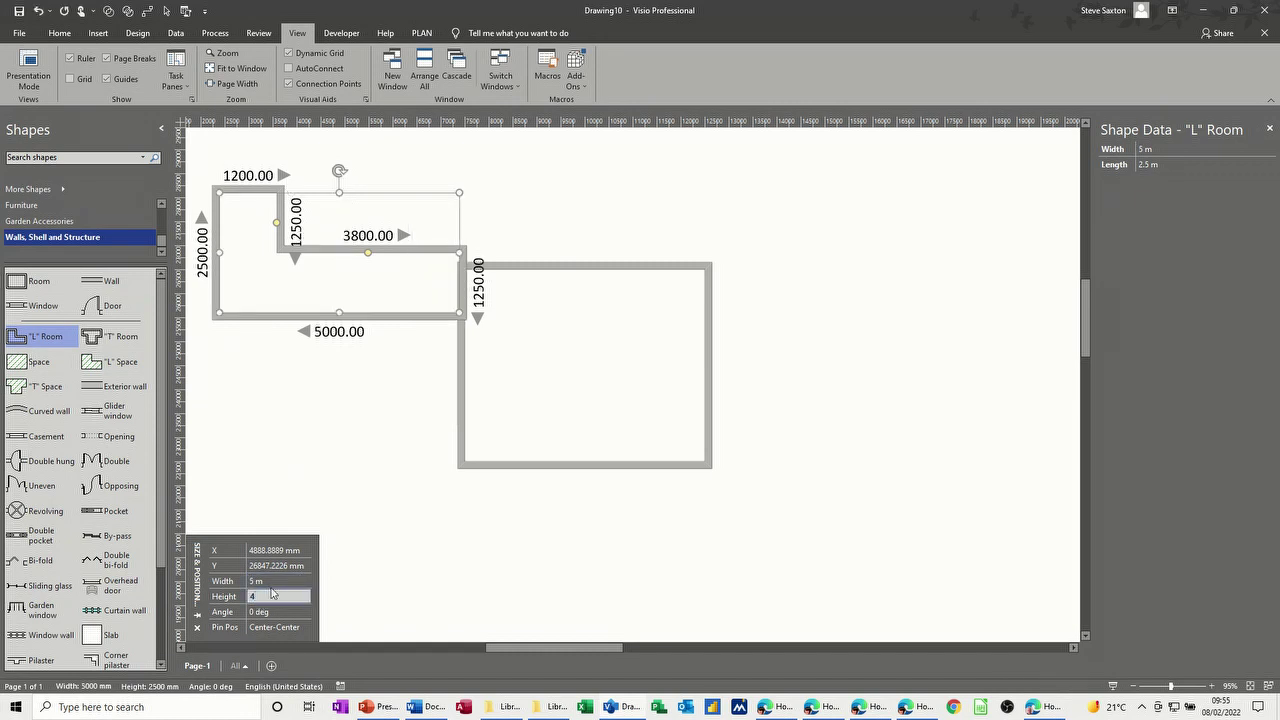
left_click(361, 389)
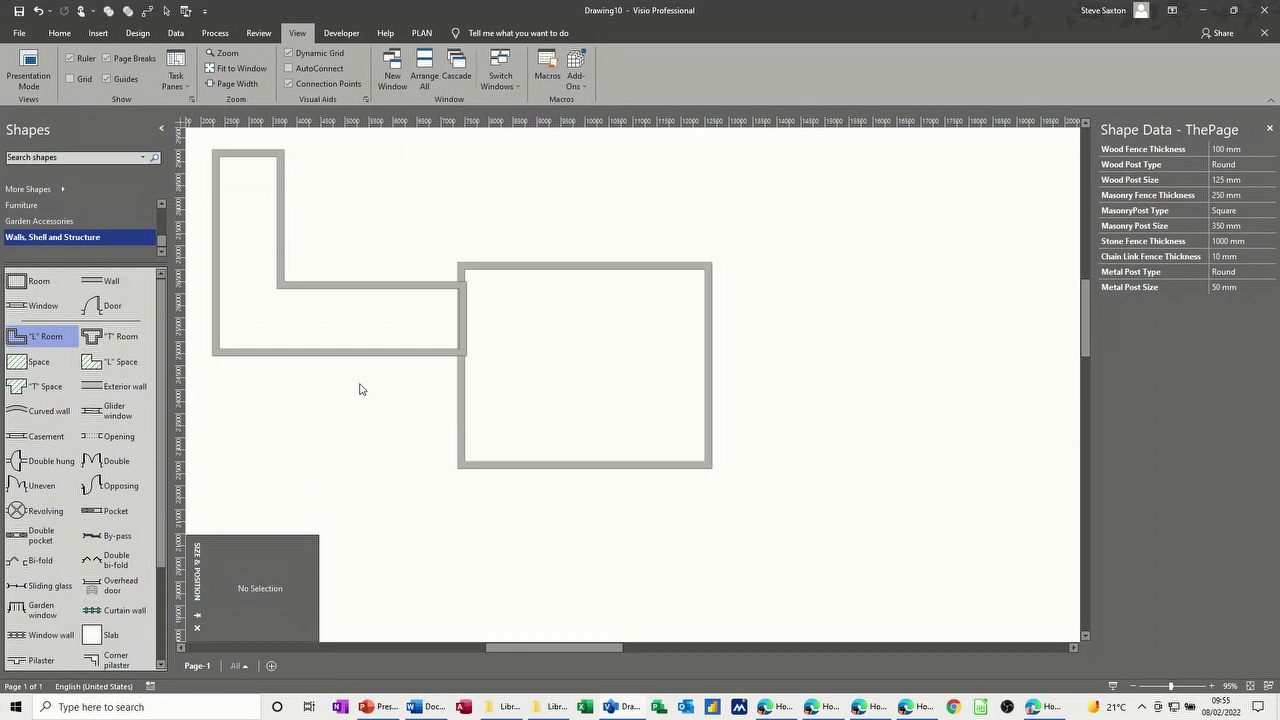
- Adjust the L-shaped room's inner walls so both arms are about 2000 mm wide, and delete that room
left_click(325, 283)
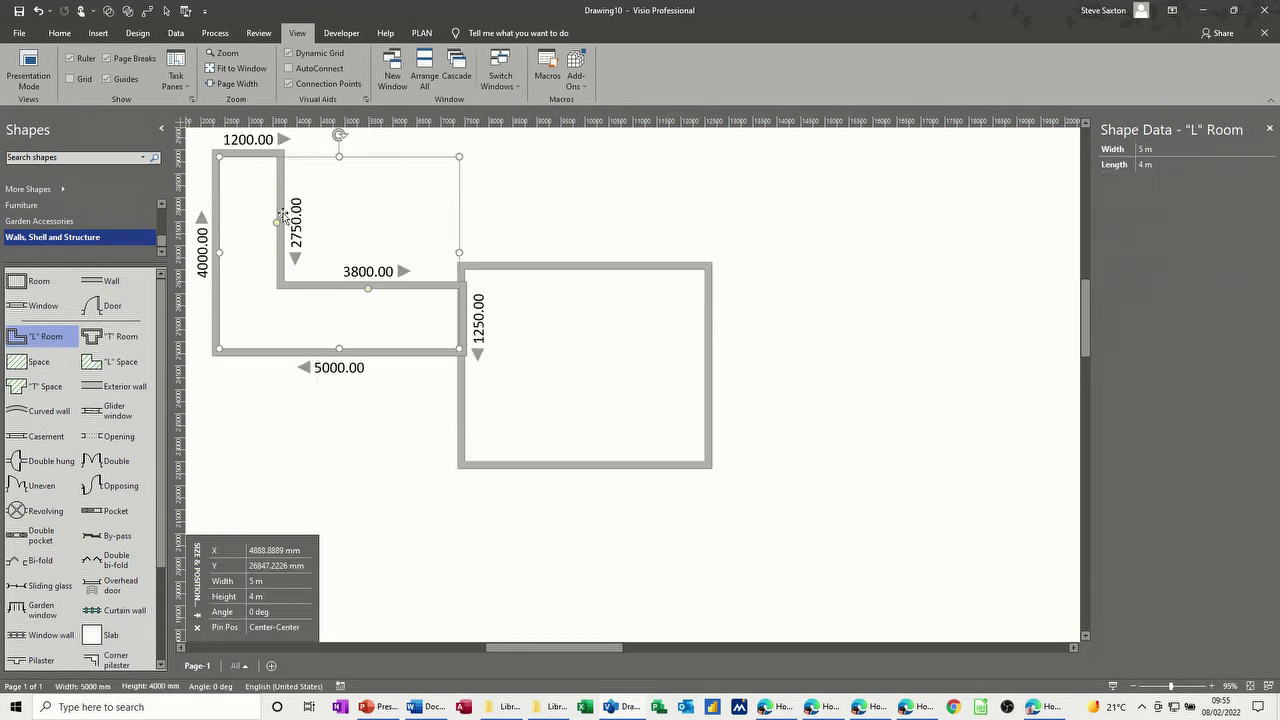
left_click_drag(277, 223, 316, 232)
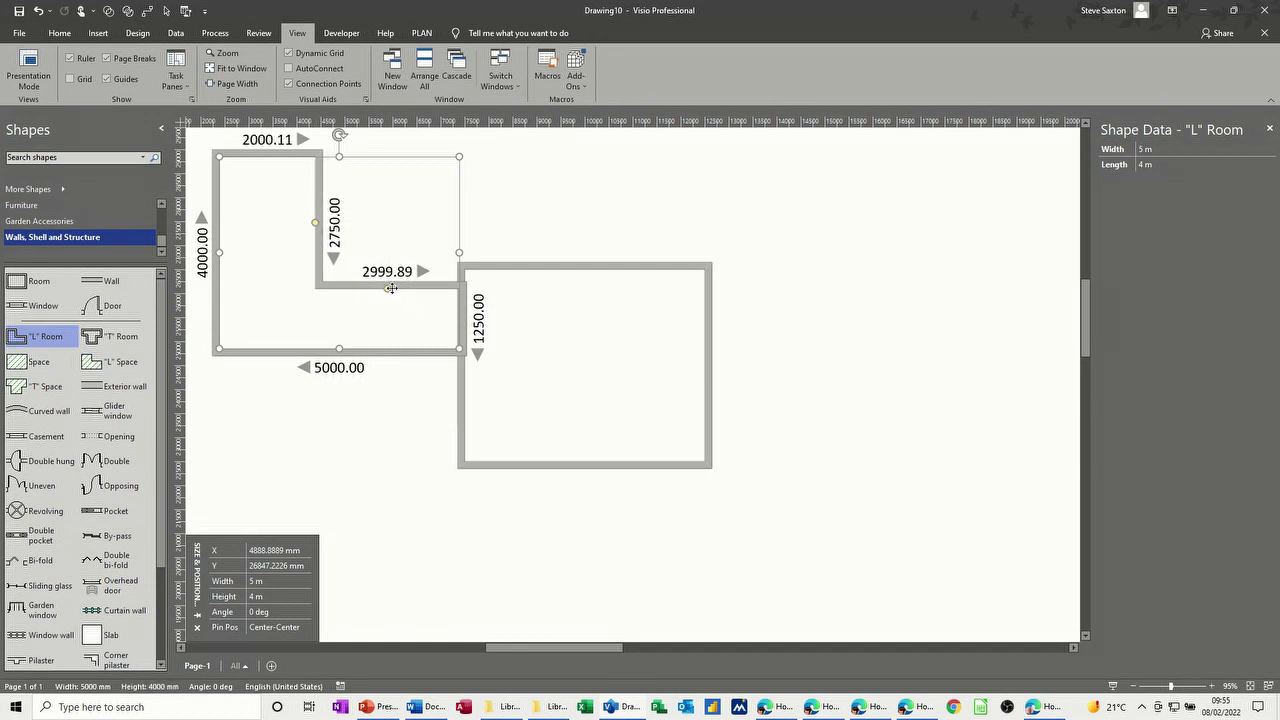
left_click_drag(389, 287, 410, 252)
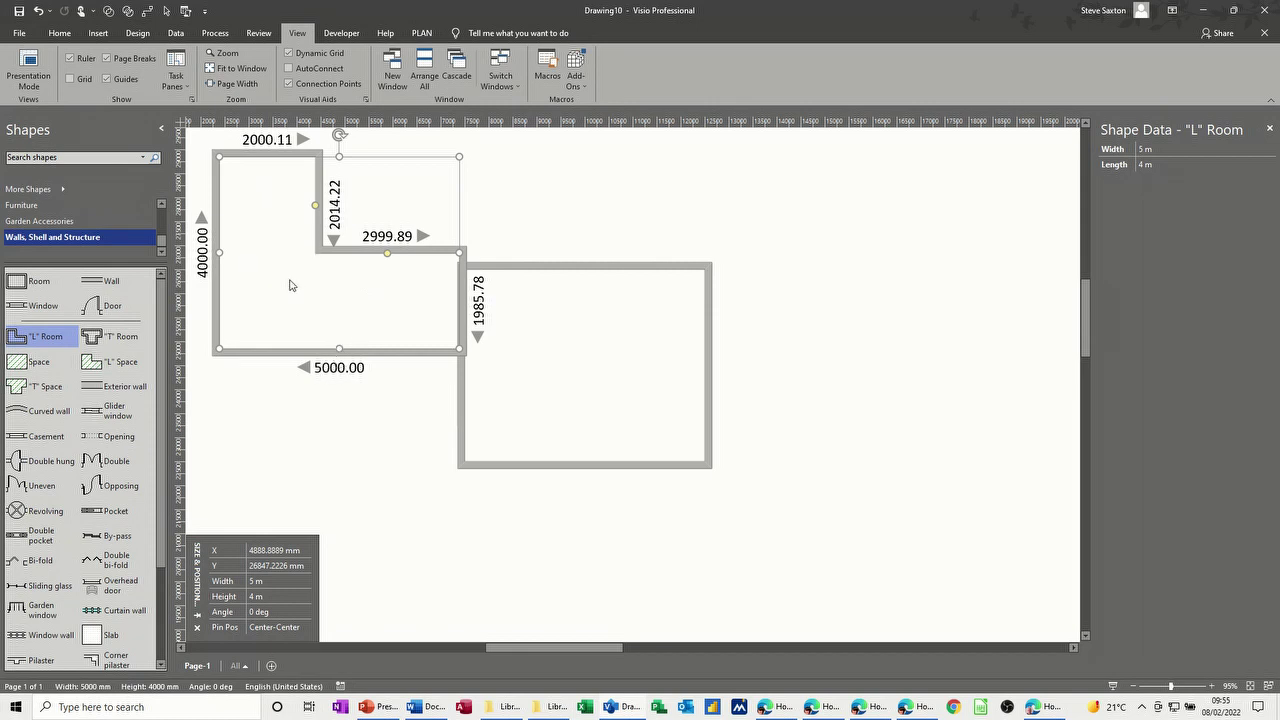
key("Delete")
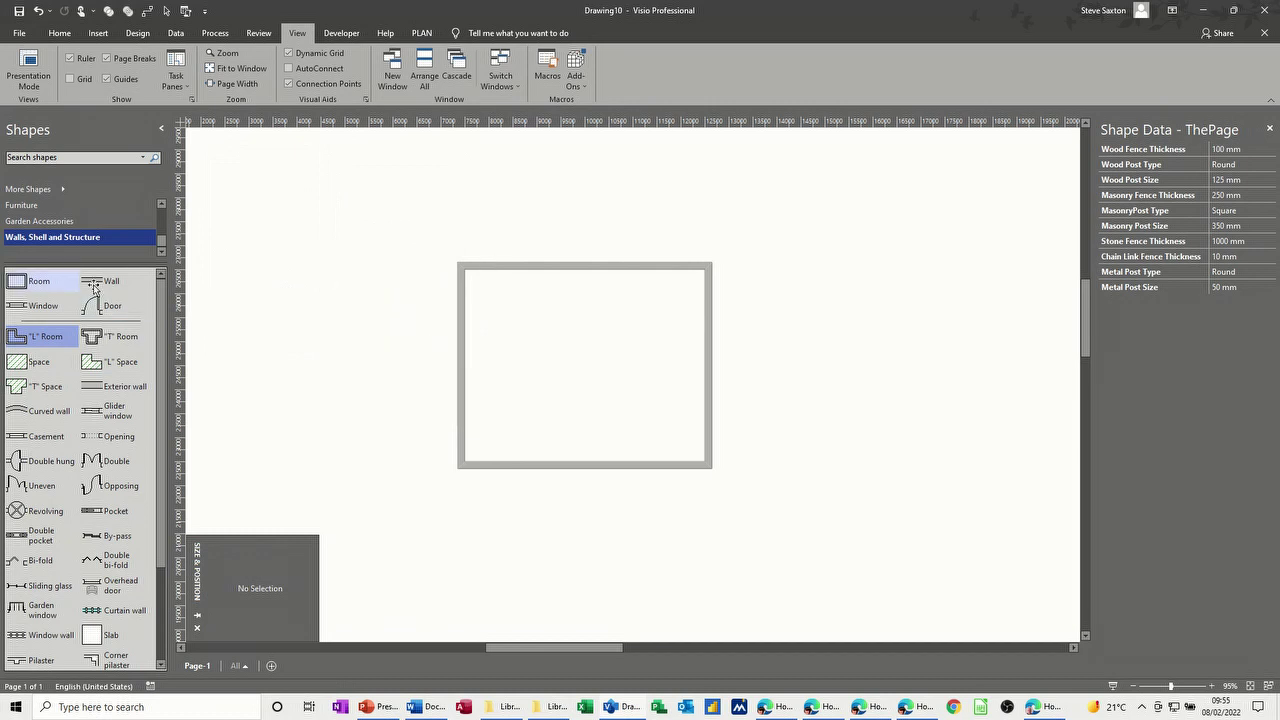
- Move the rectangular room up and to the left, and build a separate horizontal wall with a 1750 mm vertical wall down from its right end
left_click_drag(481, 268, 303, 209)
left_click_drag(100, 282, 732, 224)
left_click_drag(100, 282, 800, 220)
left_click_drag(920, 286, 801, 303)
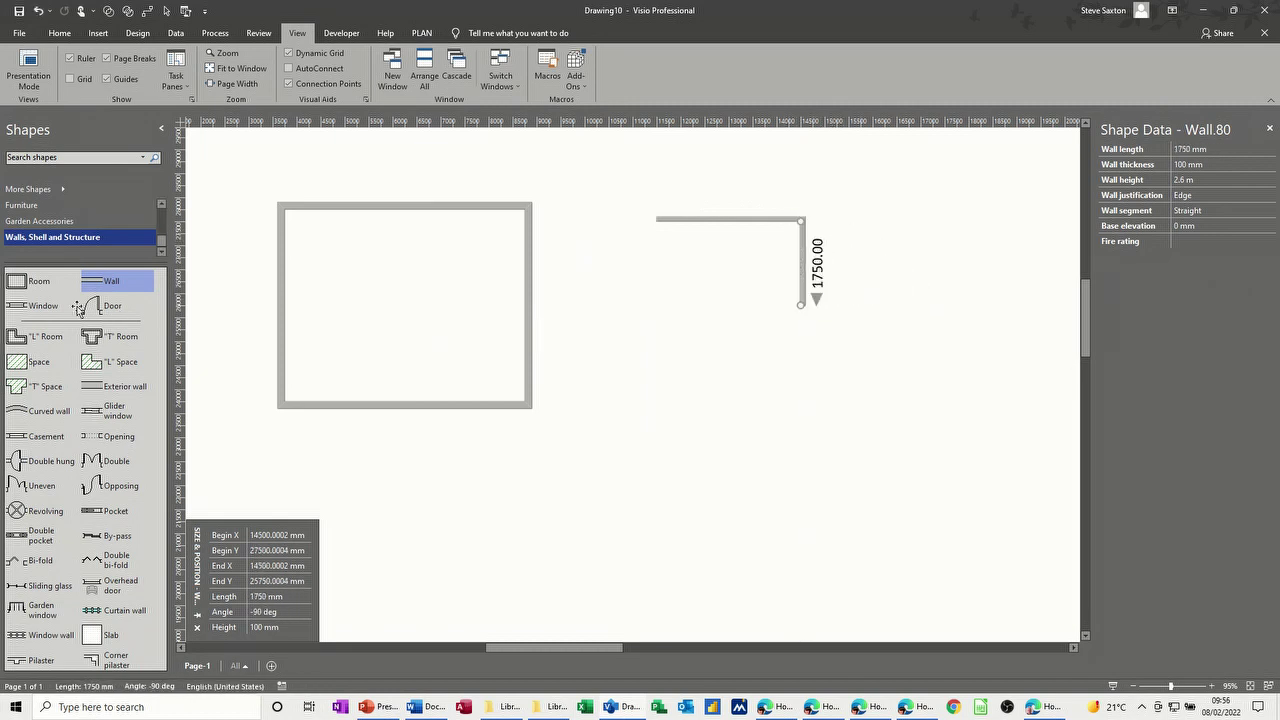
- Add a 3 m horizontal wall from the vertical wall's lower end and a parallel one below, joining their right ends with another wall
left_click_drag(100, 282, 869, 309)
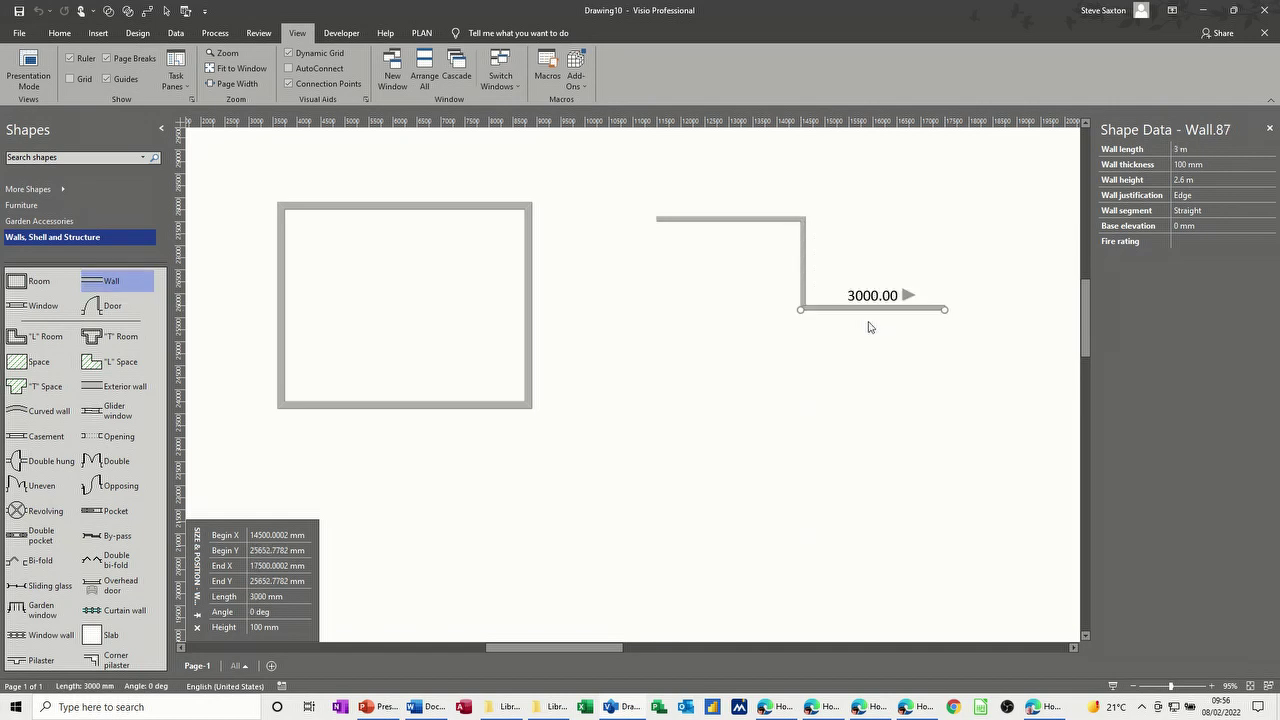
left_click_drag(112, 284, 922, 426)
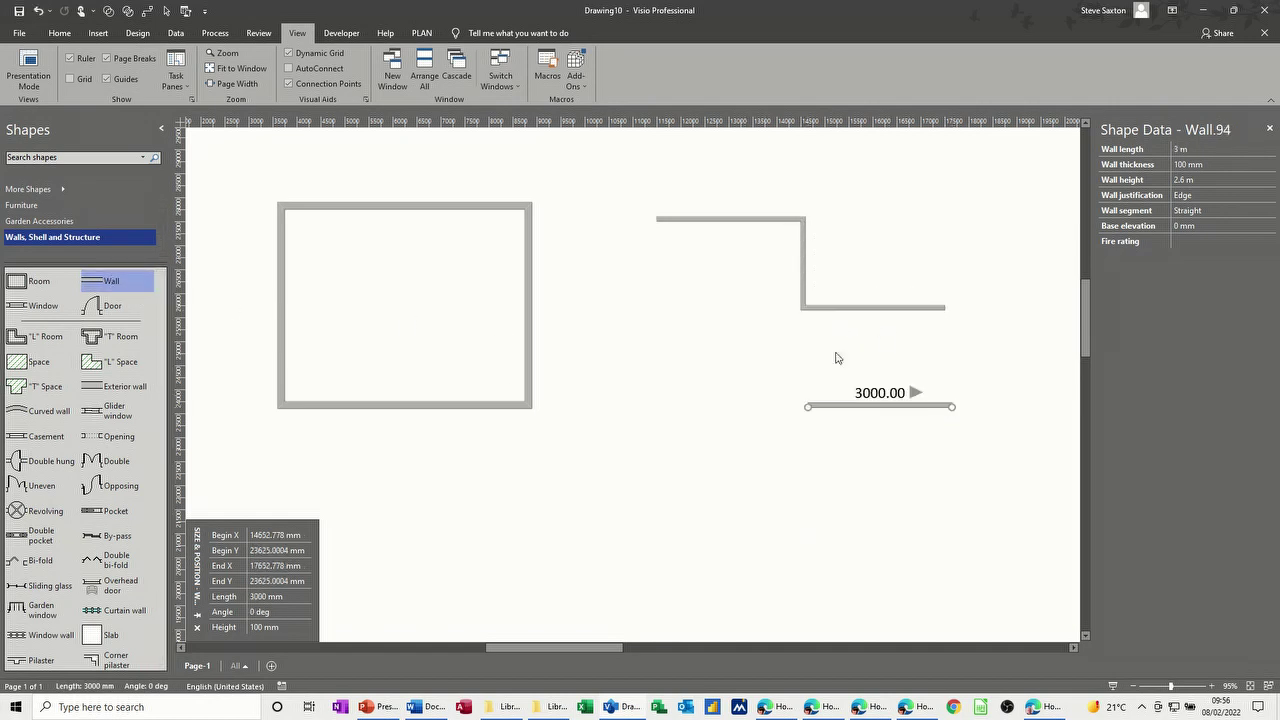
left_click_drag(97, 283, 909, 362)
left_click_drag(848, 355, 945, 309)
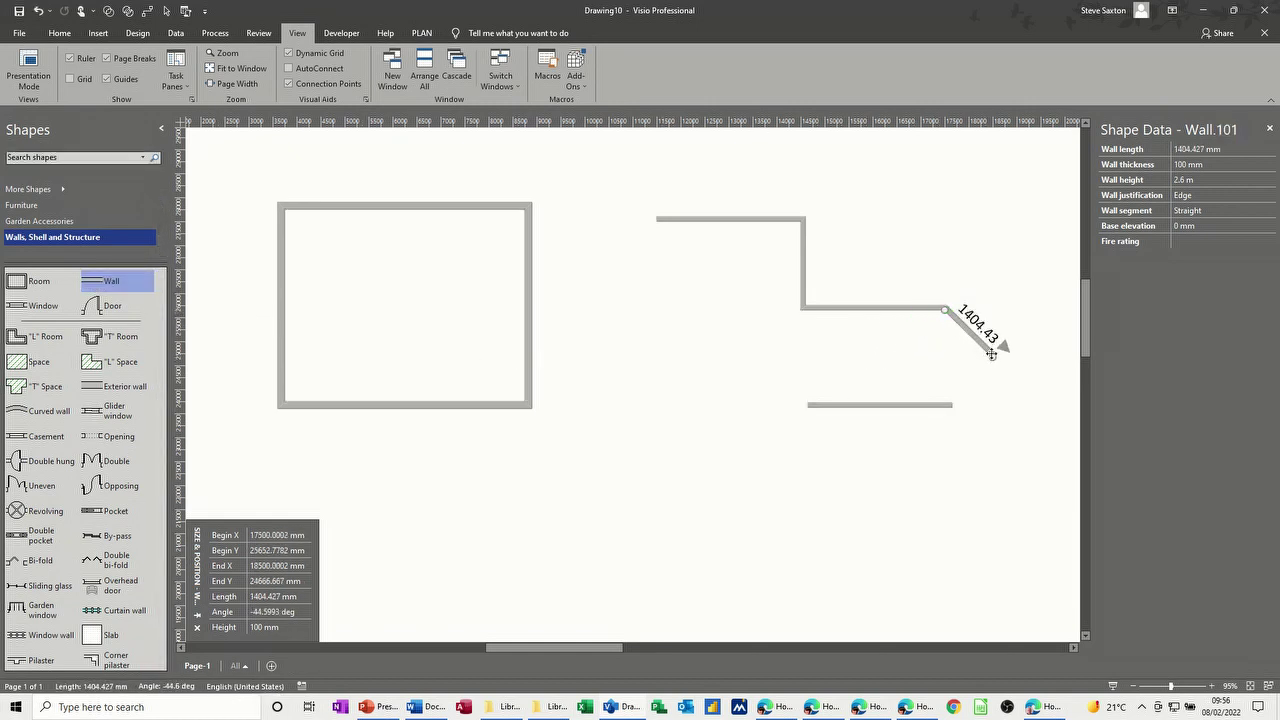
left_click_drag(992, 360, 952, 406)
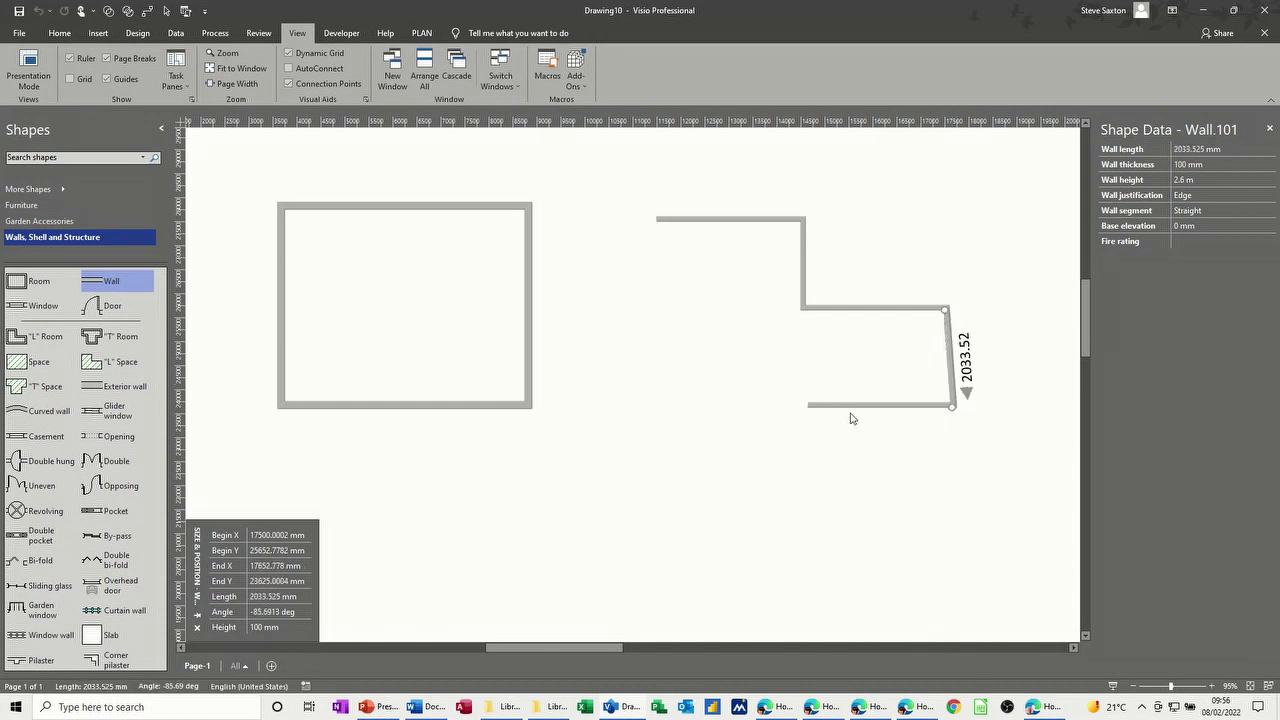
- Straighten the joining wall to vertical, about 1903 mm long, and attach the lower horizontal wall to its bottom end
left_click(918, 406)
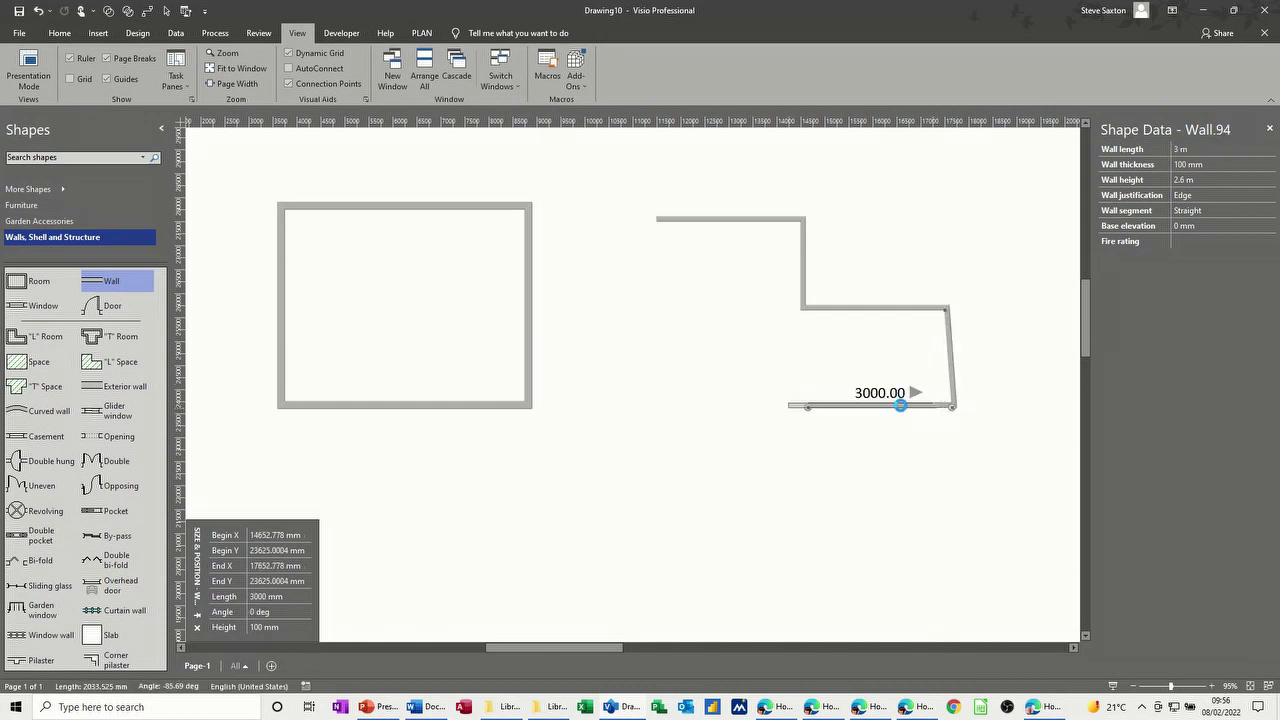
left_click(955, 406)
left_click_drag(955, 406, 945, 402)
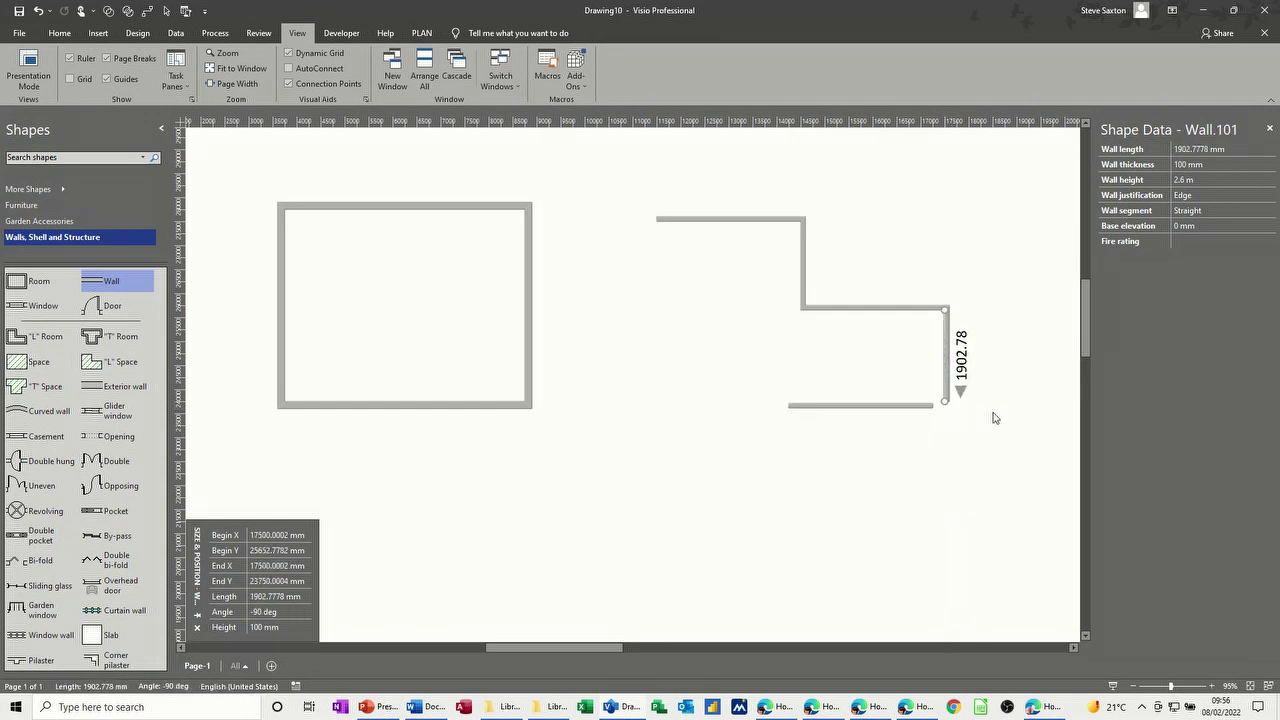
left_click(902, 409)
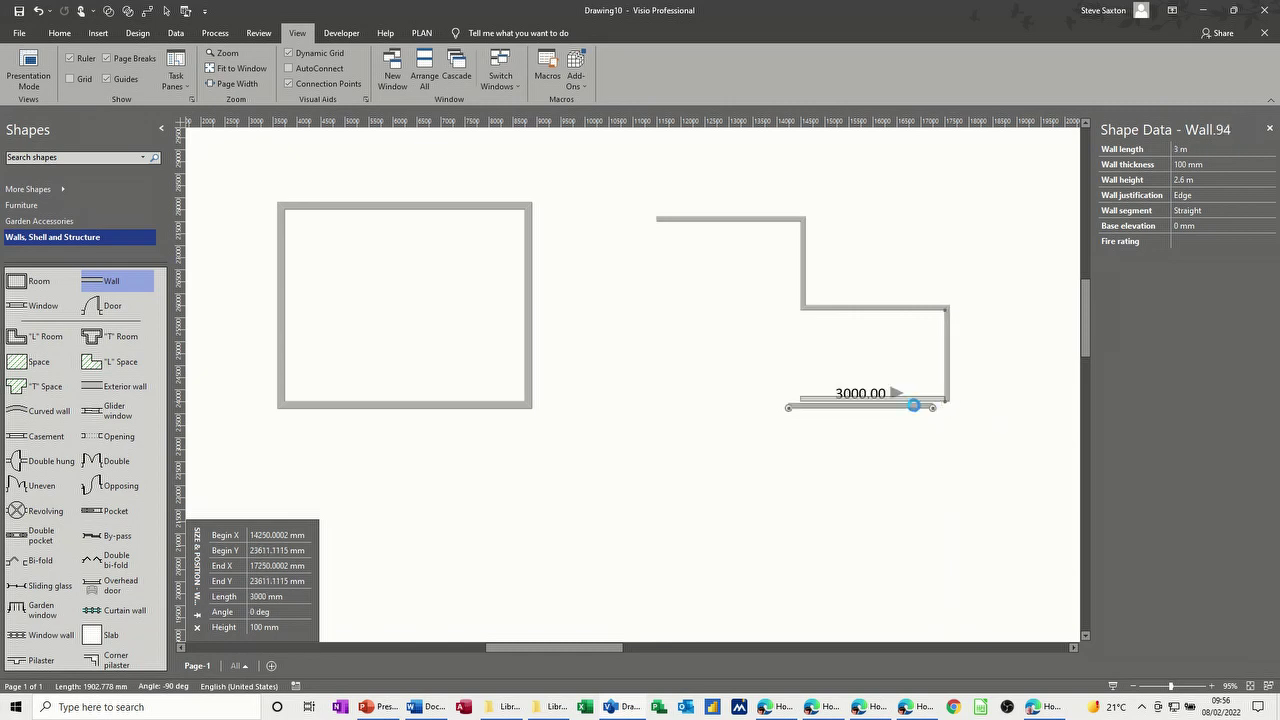
left_click(945, 443)
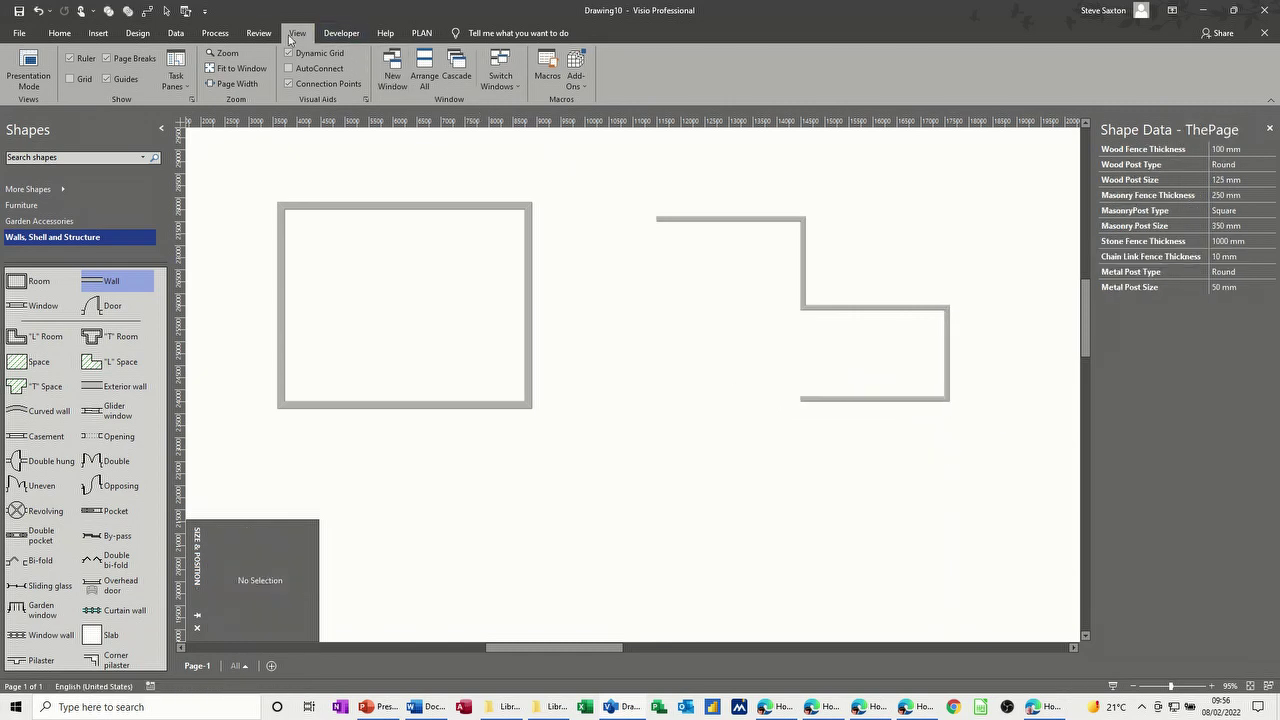
- Show the grid, and add a vertical wall 3750 mm long down from the free end of the top wall
left_click(70, 78)
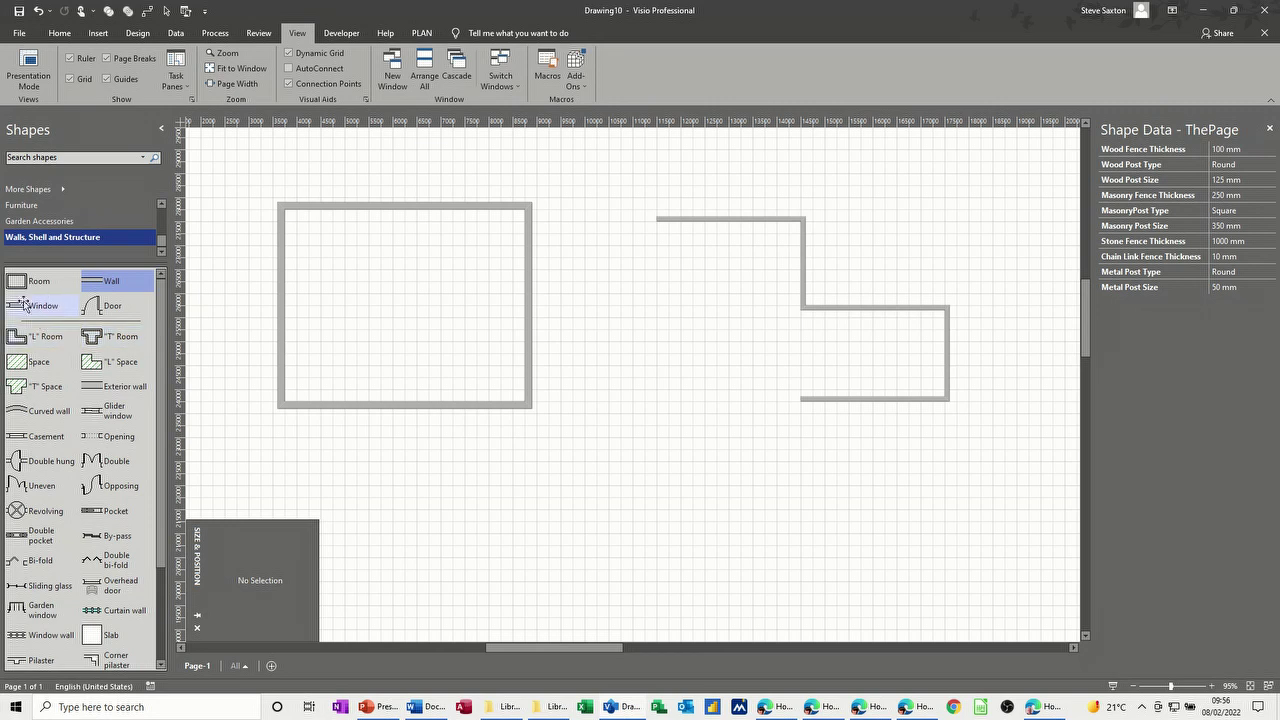
left_click_drag(331, 367, 626, 371)
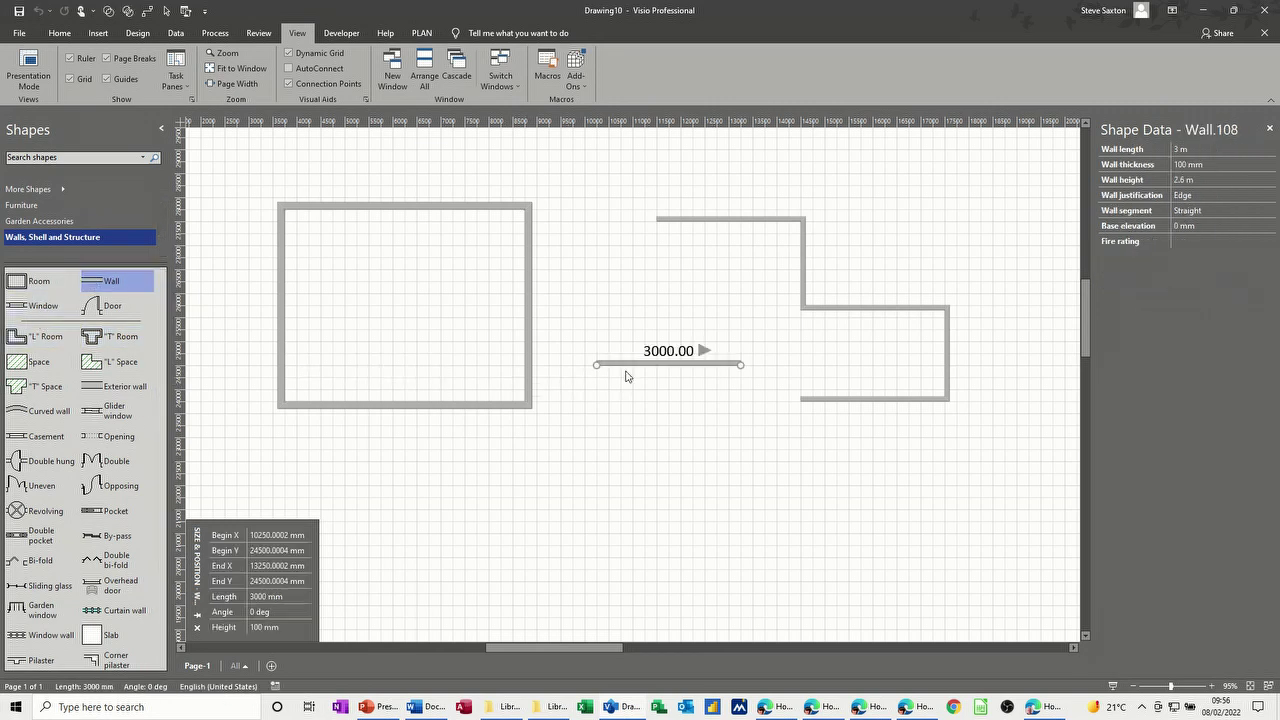
left_click_drag(596, 365, 657, 220)
left_click_drag(741, 366, 655, 402)
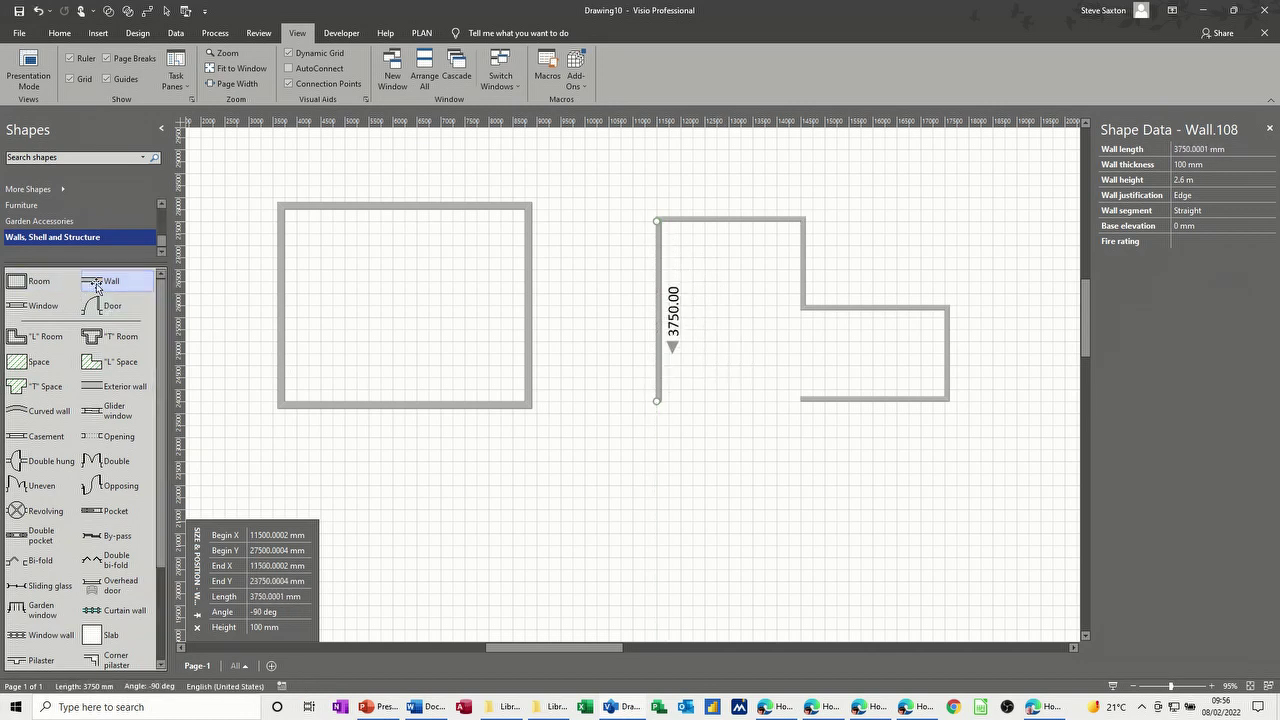
- Close the L-shaped outline with a horizontal wall about 3100 mm long from the new vertical wall's lower end to the existing bottom wall
left_click_drag(100, 283, 735, 409)
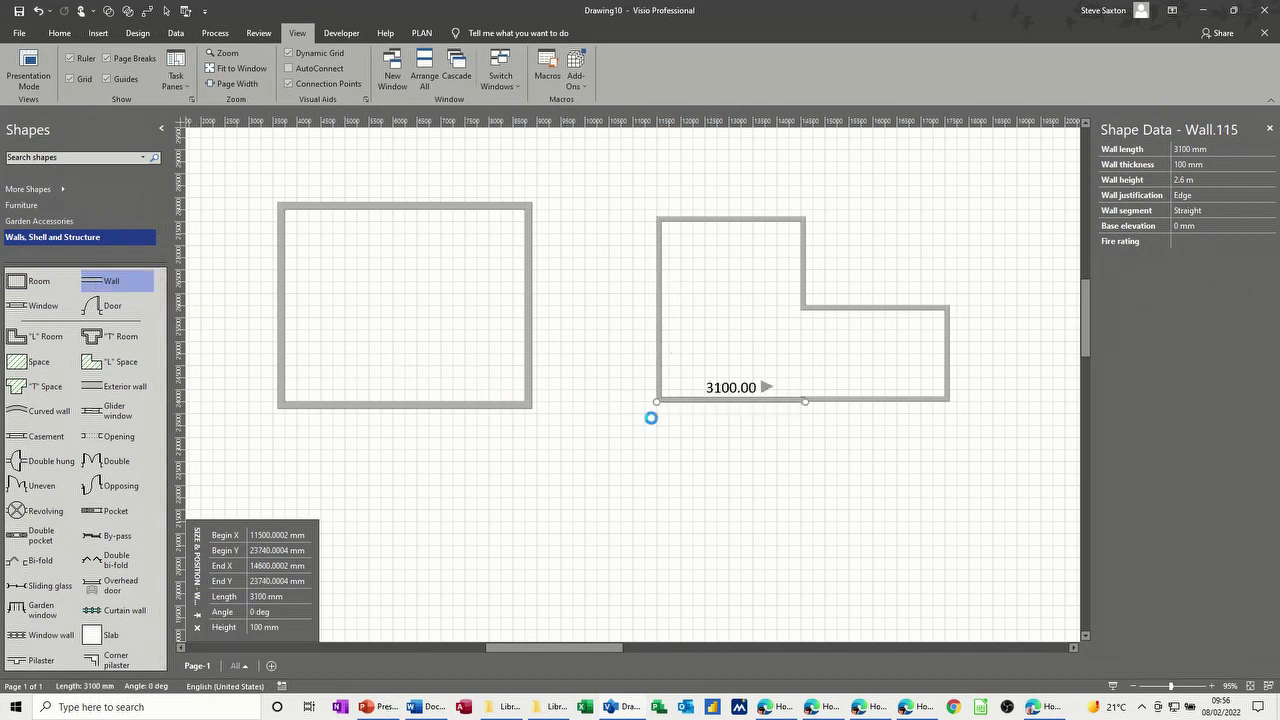
left_click(651, 424)
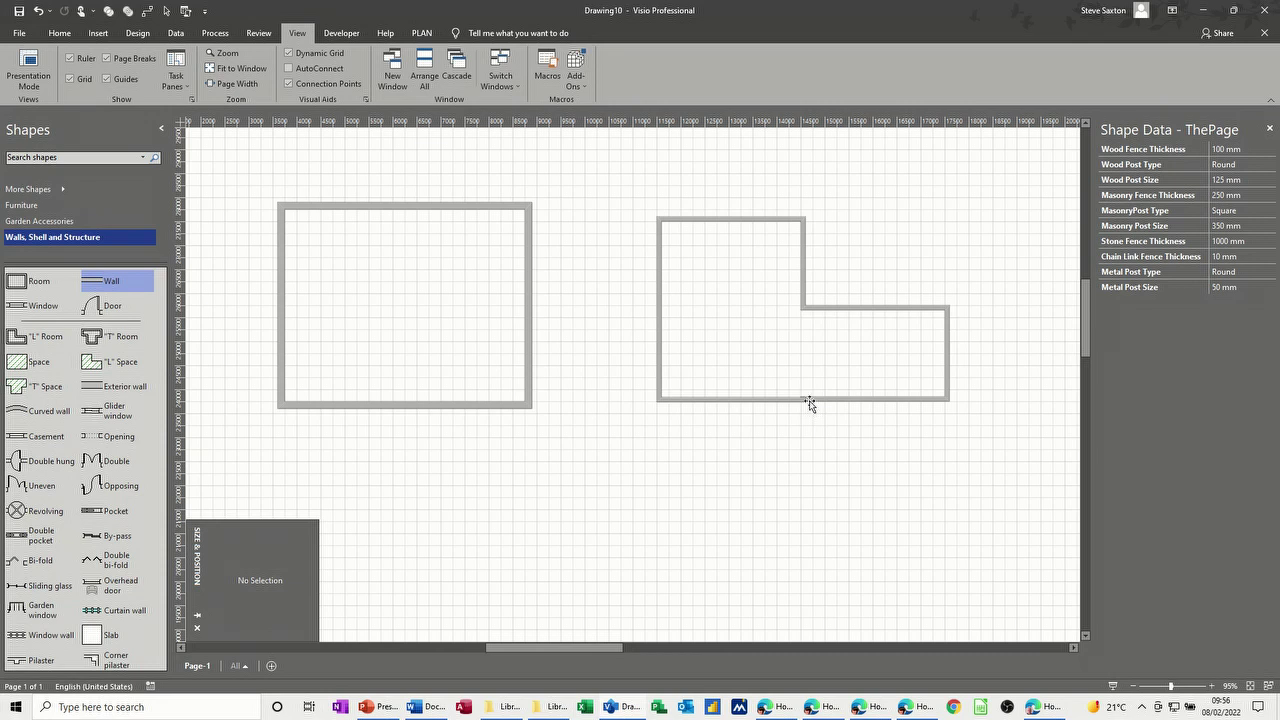
left_click(810, 402)
left_click(591, 205)
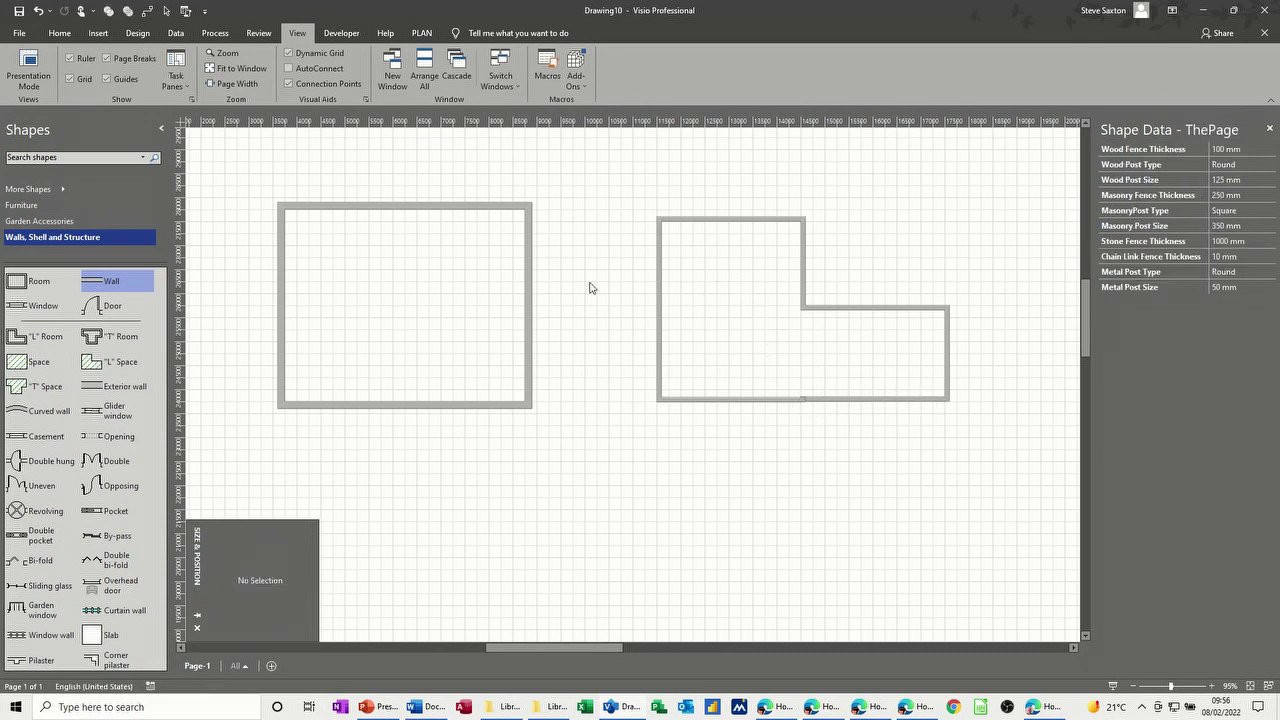
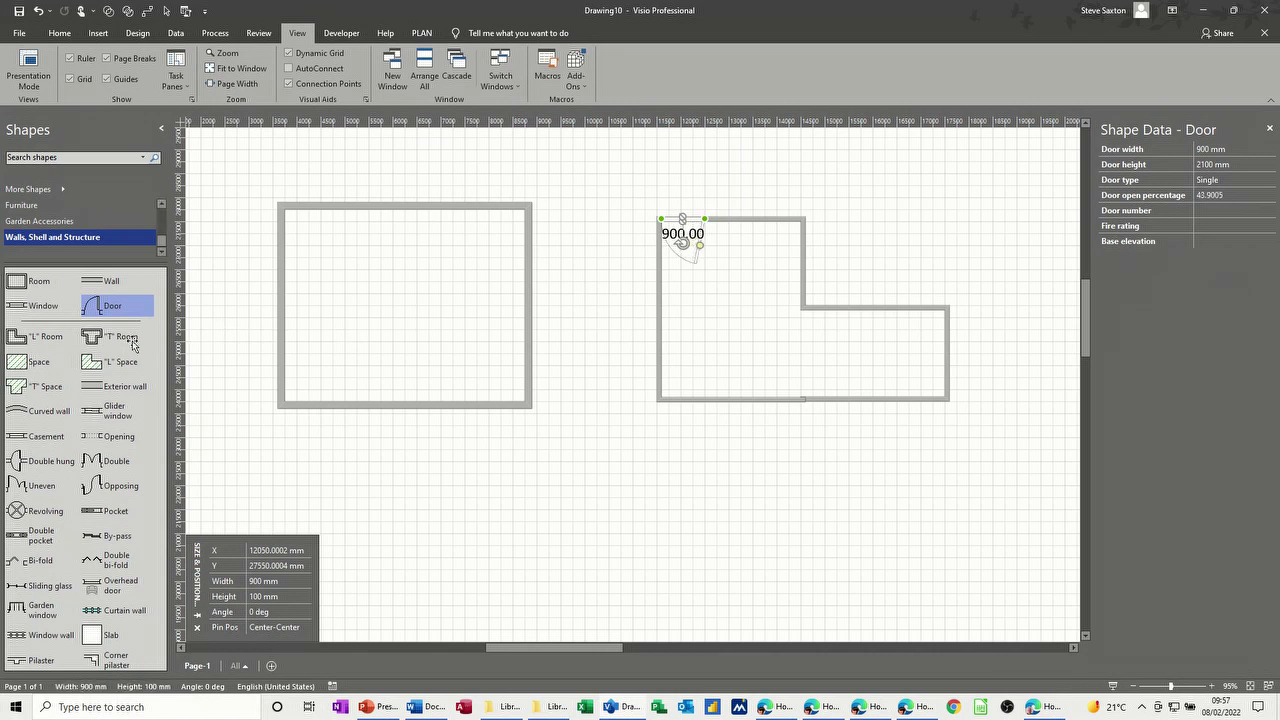
- Add a 900 mm door and a 1 m wide window to the top wall, and a 1400 mm window to the right arm's upper wall
left_click_drag(24, 311, 755, 234)
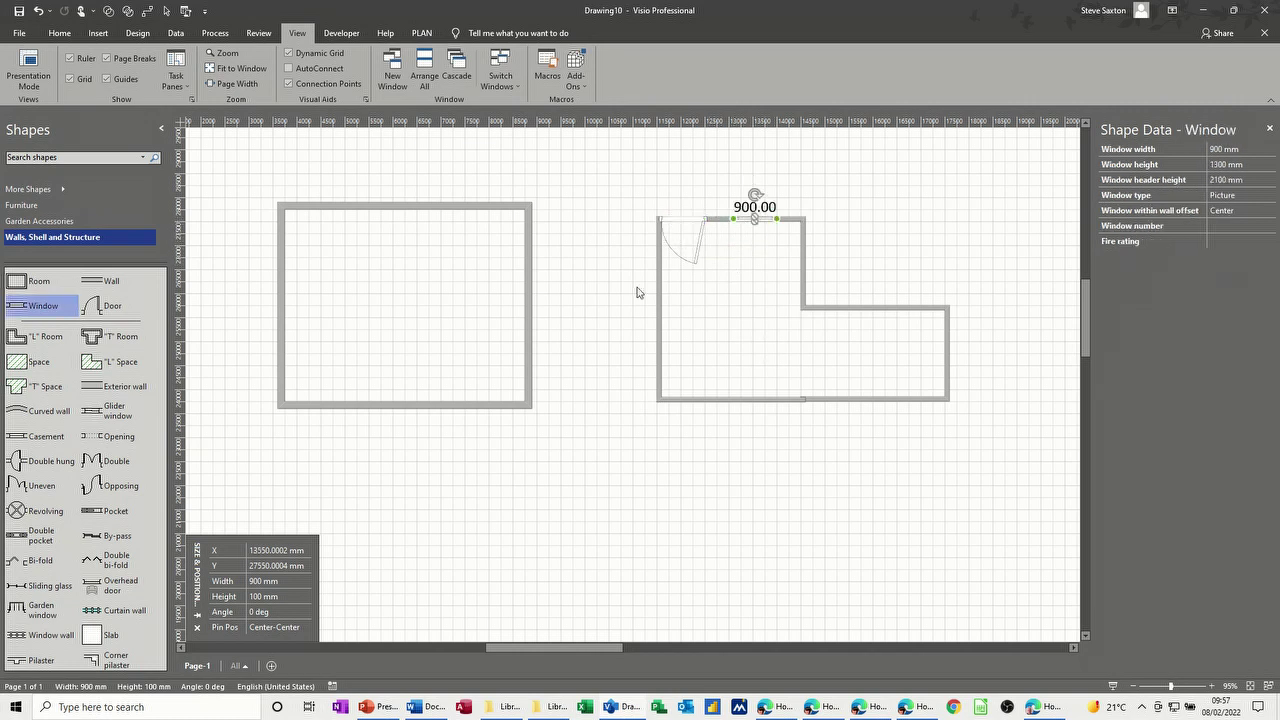
left_click_drag(29, 312, 908, 308)
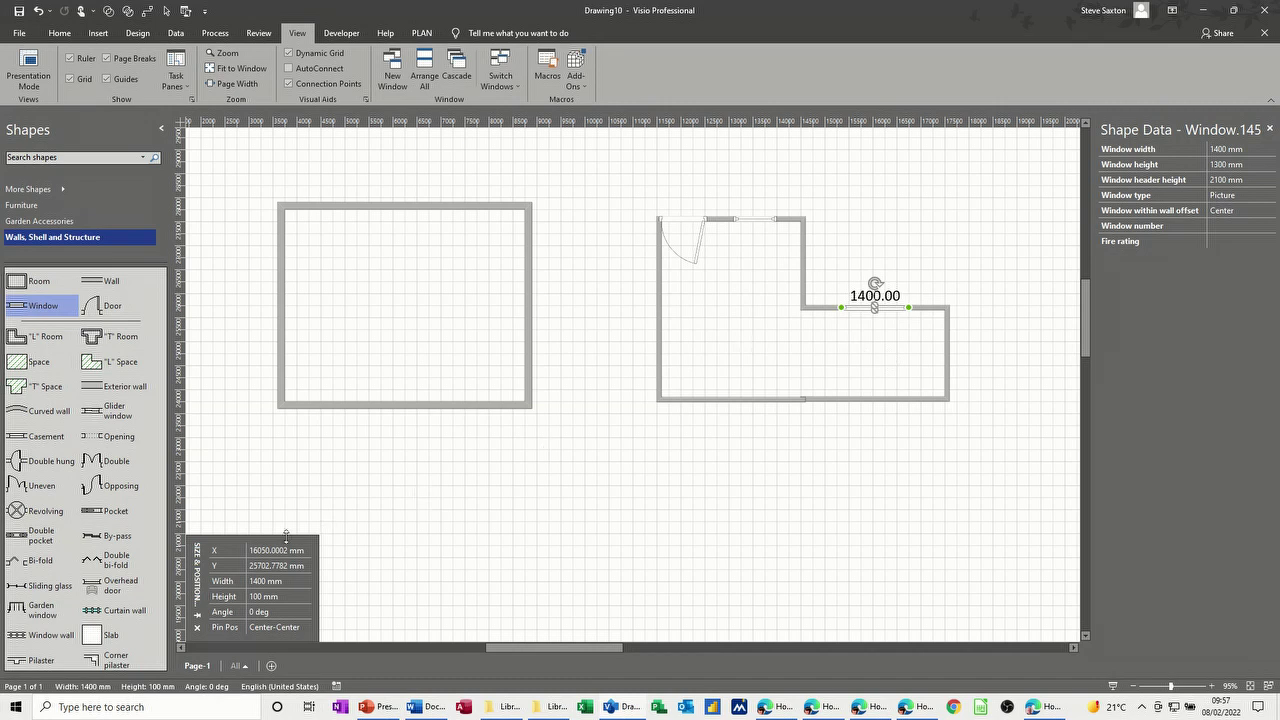
left_click(766, 217)
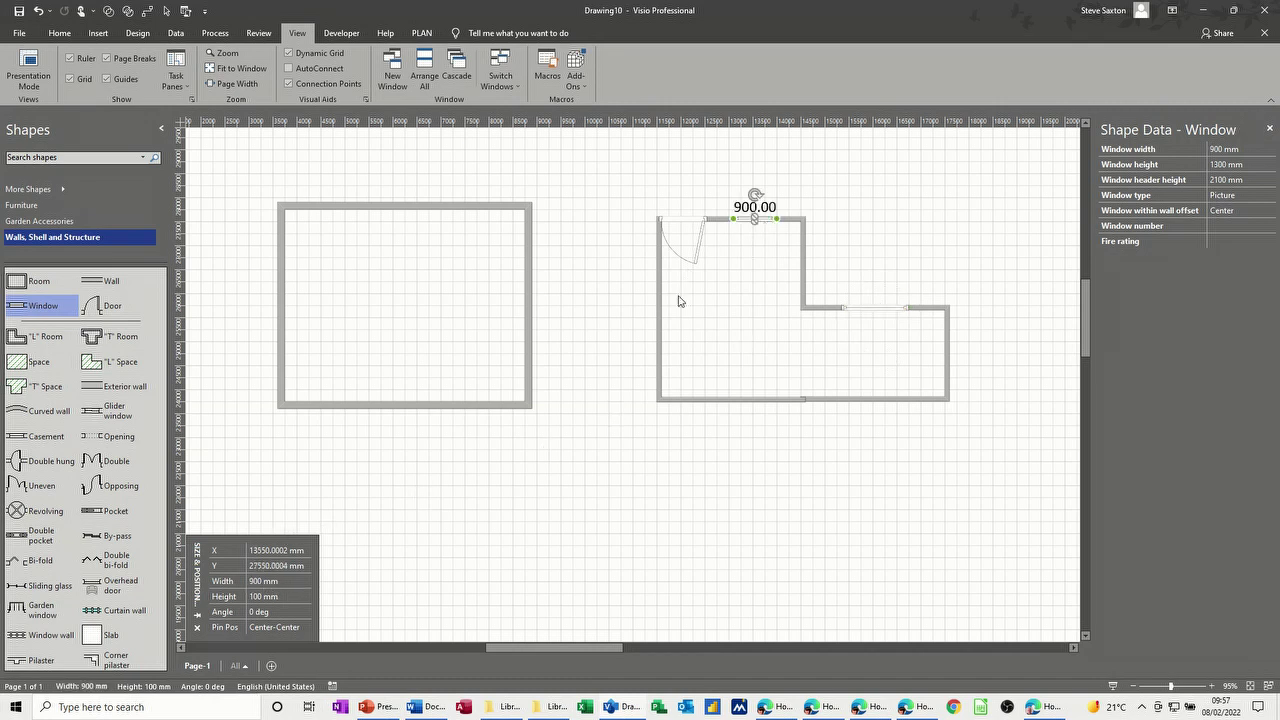
left_click(264, 584)
type("1m")
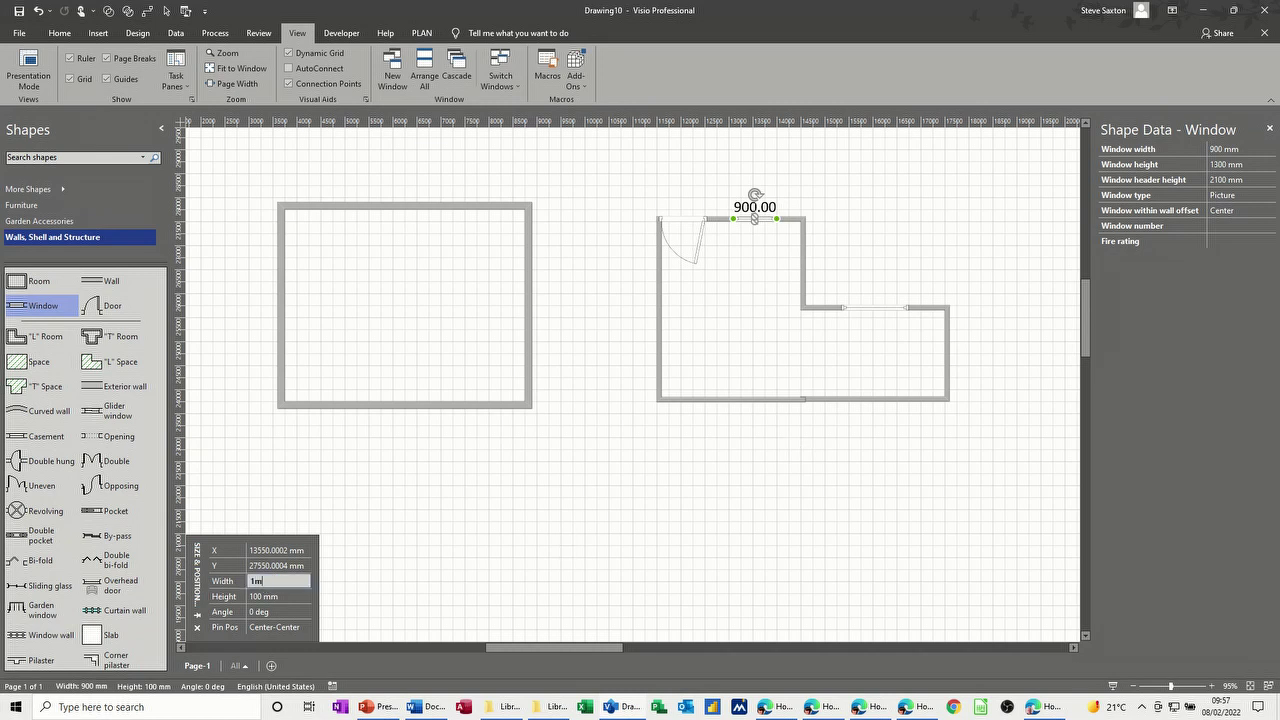
key("Return")
- Add a 900 mm window midway along the vertical wall at the end of the right arm
left_click(872, 306)
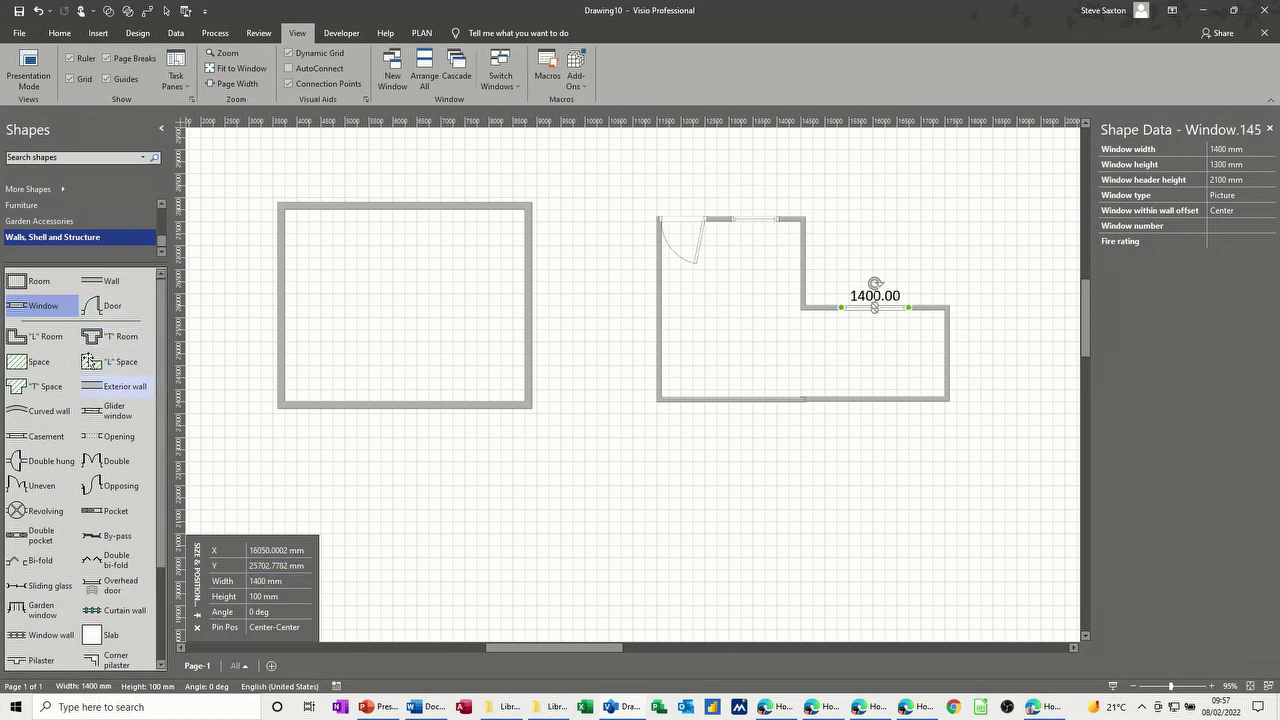
left_click_drag(36, 303, 968, 356)
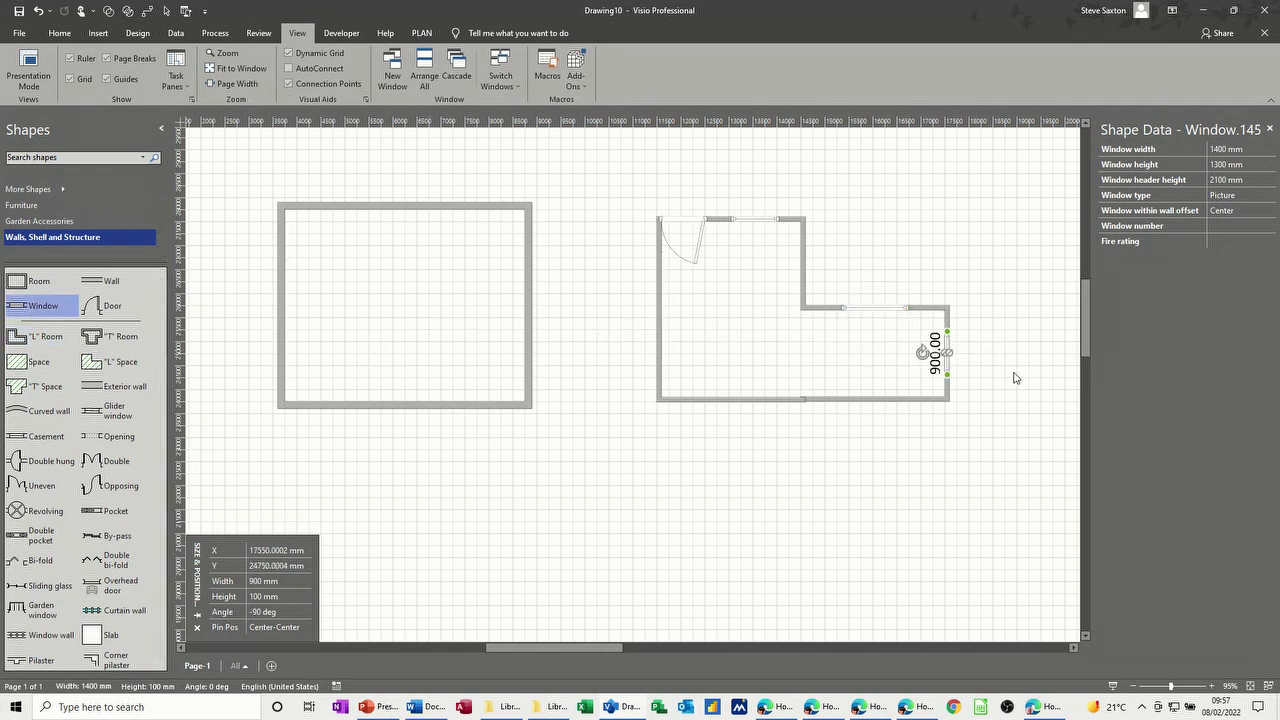
left_click(893, 412)
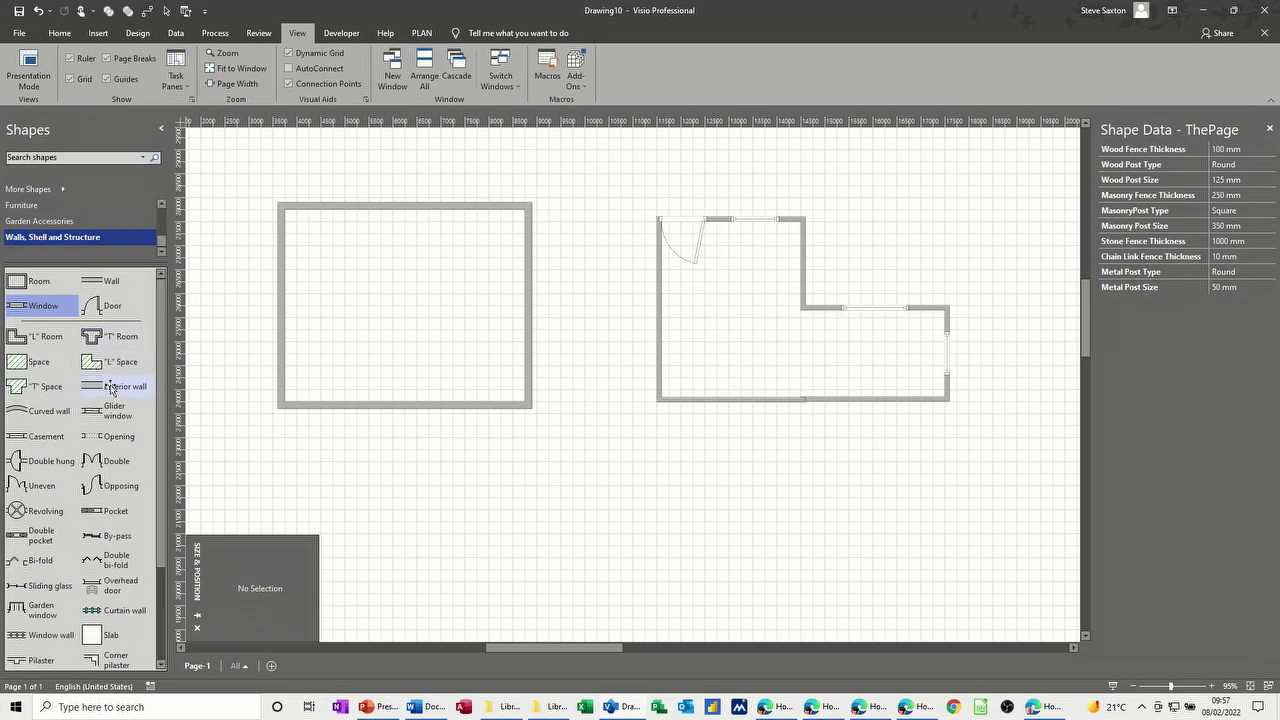
- Add an internal vertical wall 3760 mm long from just right of the entrance door down to the bottom wall
left_click_drag(104, 281, 765, 331)
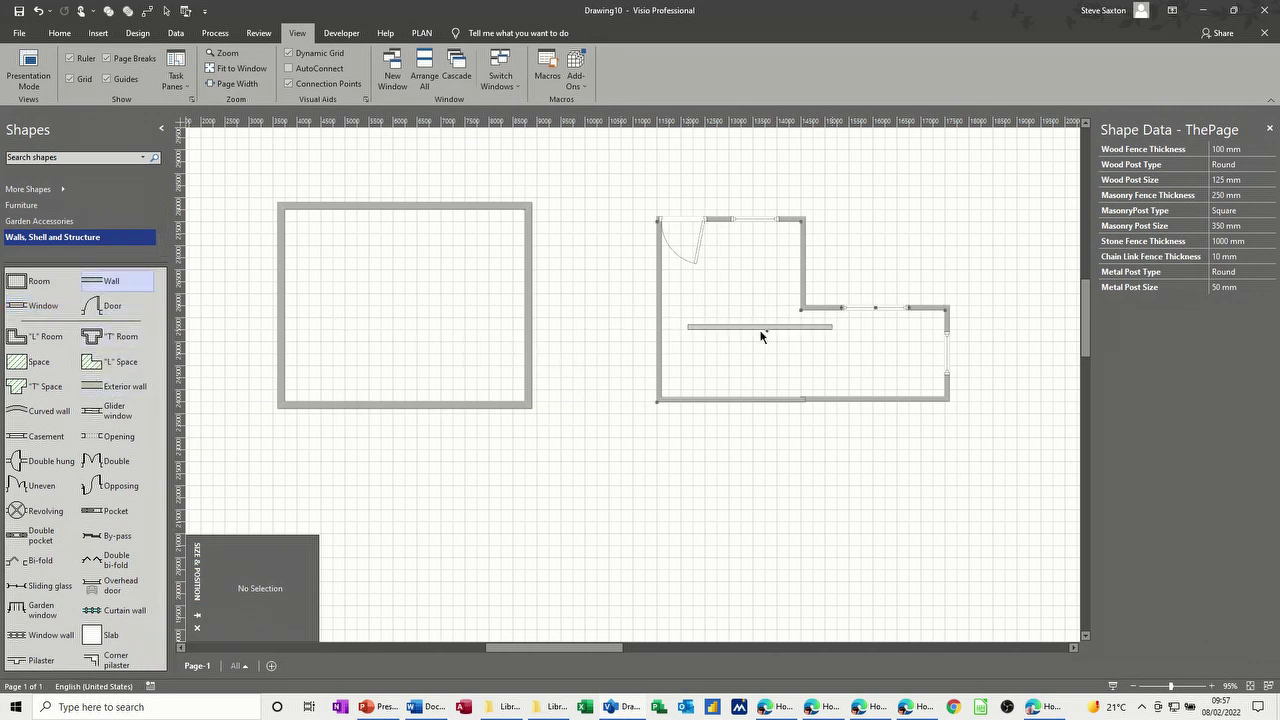
left_click_drag(693, 314, 708, 220)
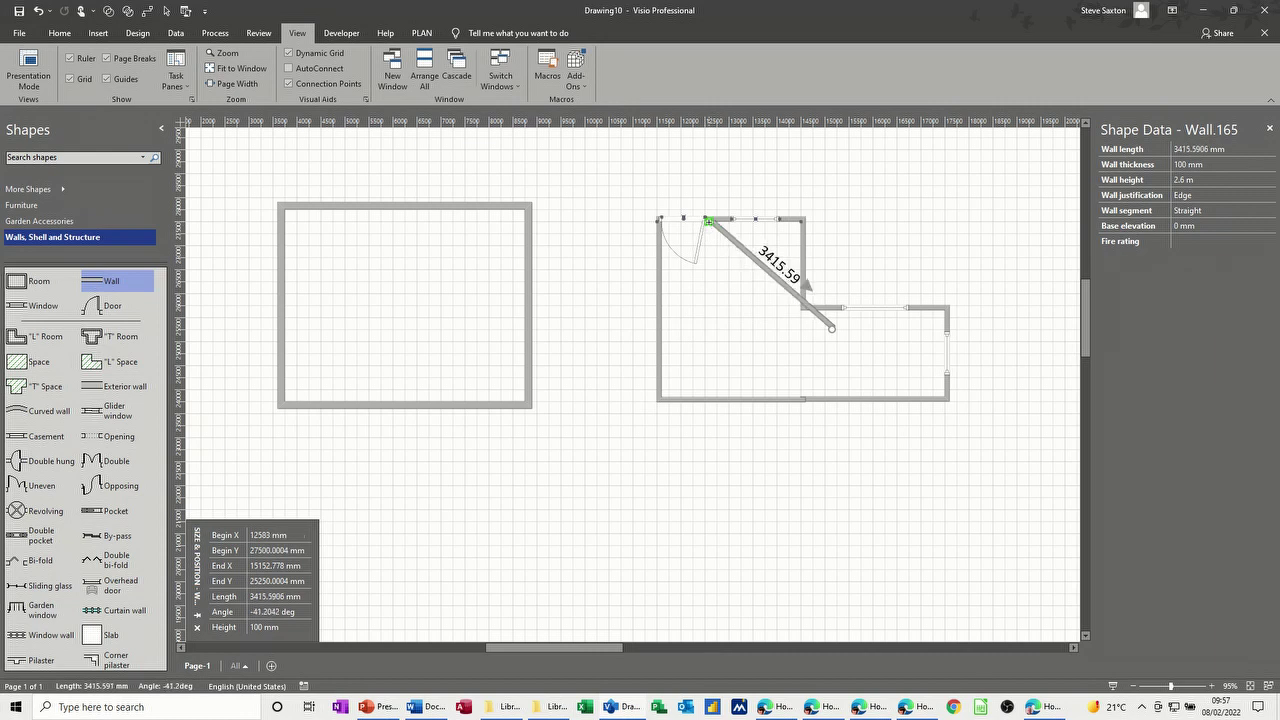
left_click_drag(834, 329, 711, 398)
left_click(737, 487)
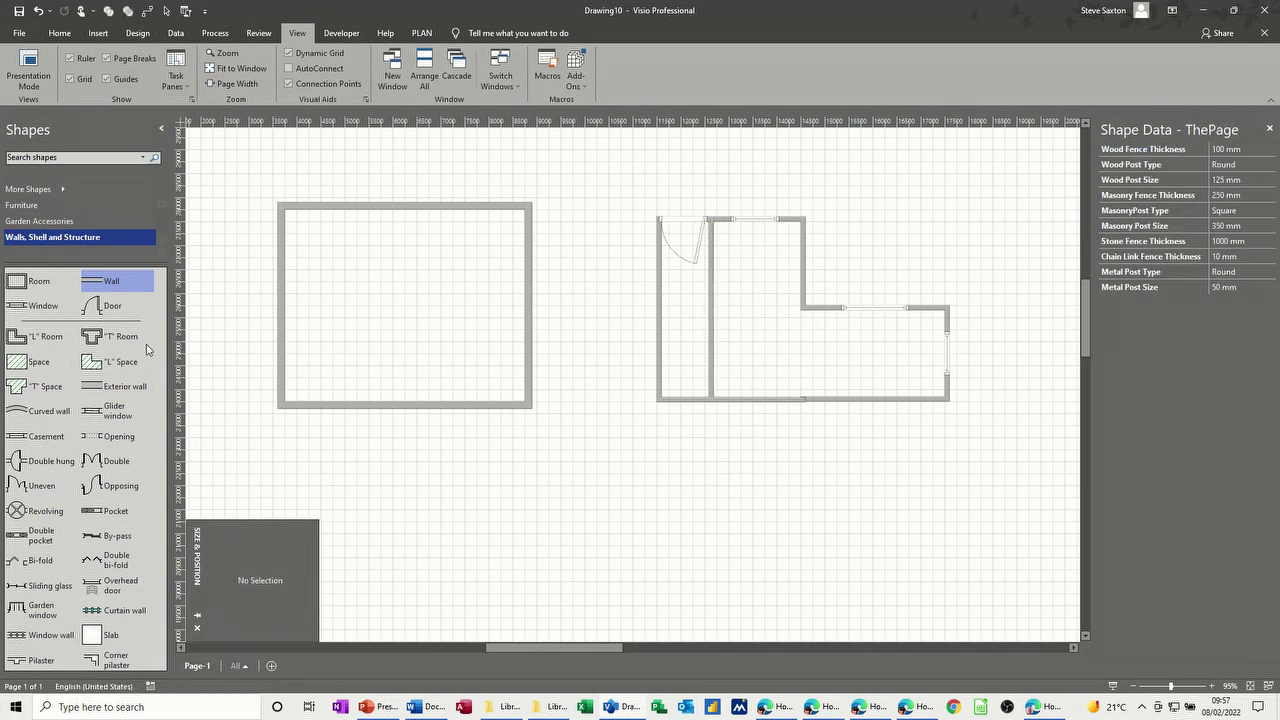
- Place a 900 mm door in the internal wall, opening into the main room, and nudge it up towards the entrance
left_click_drag(112, 305, 759, 299)
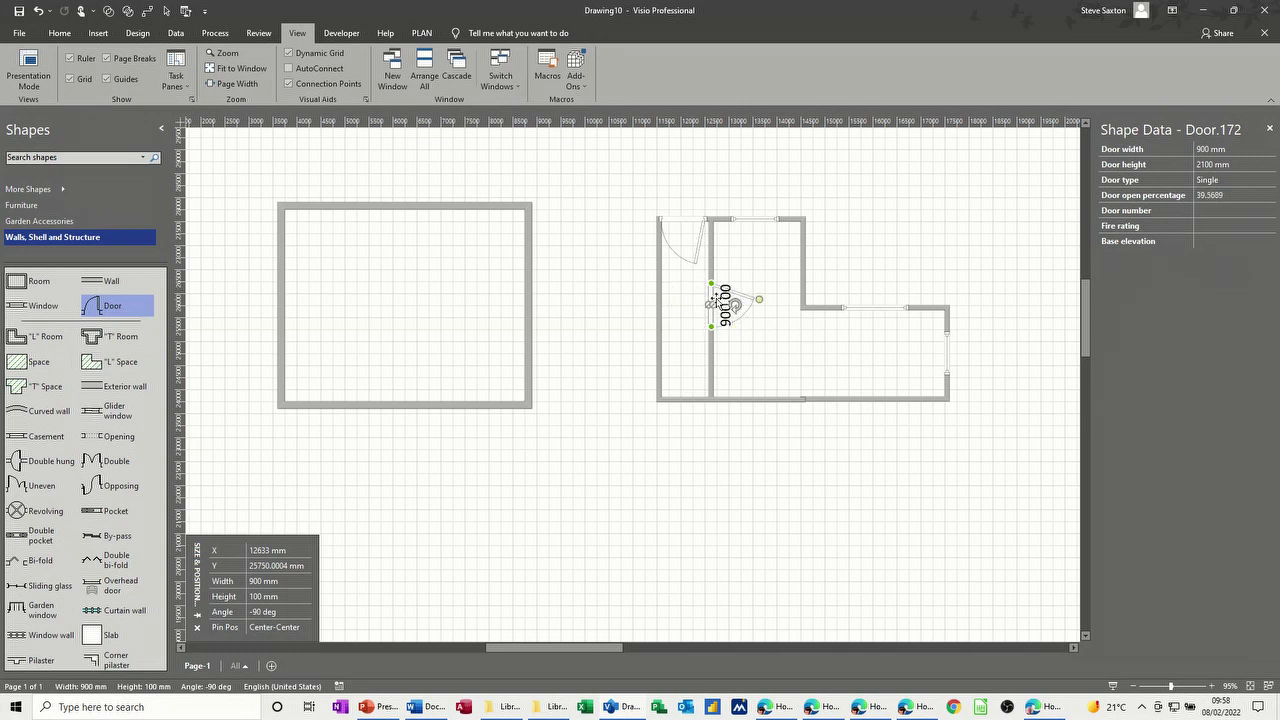
left_click_drag(716, 297, 714, 294)
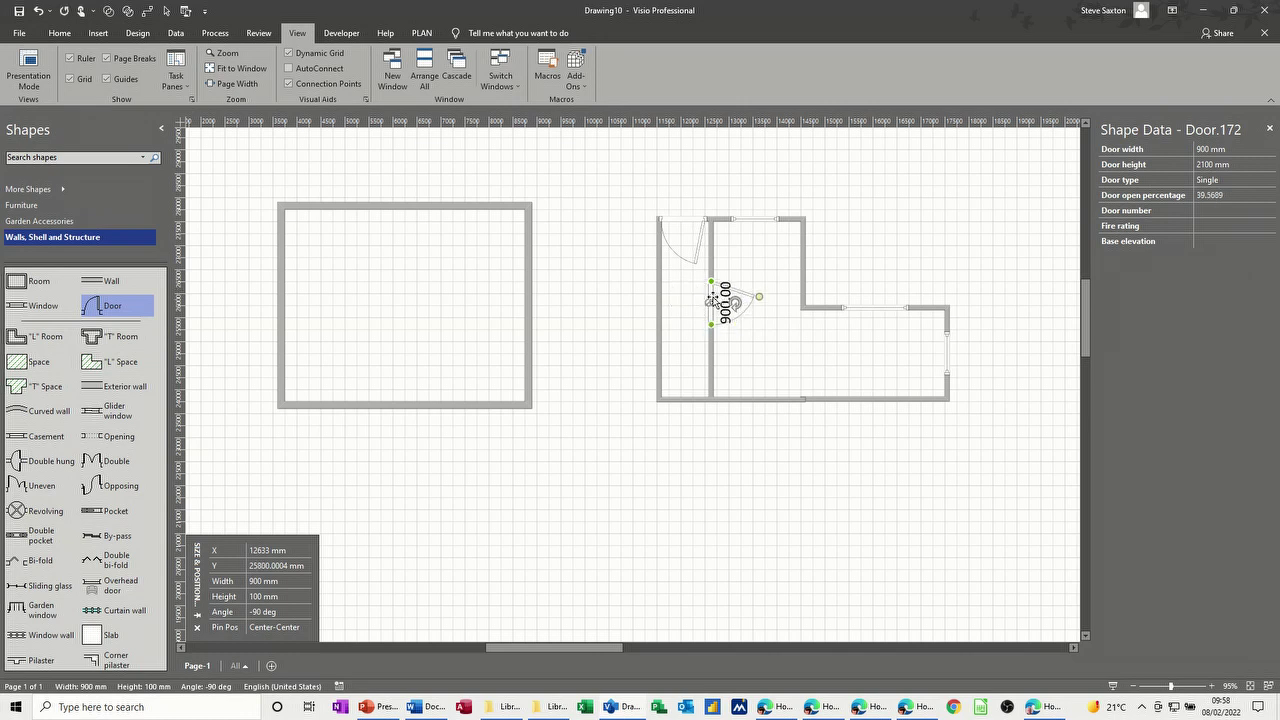
left_click(712, 298)
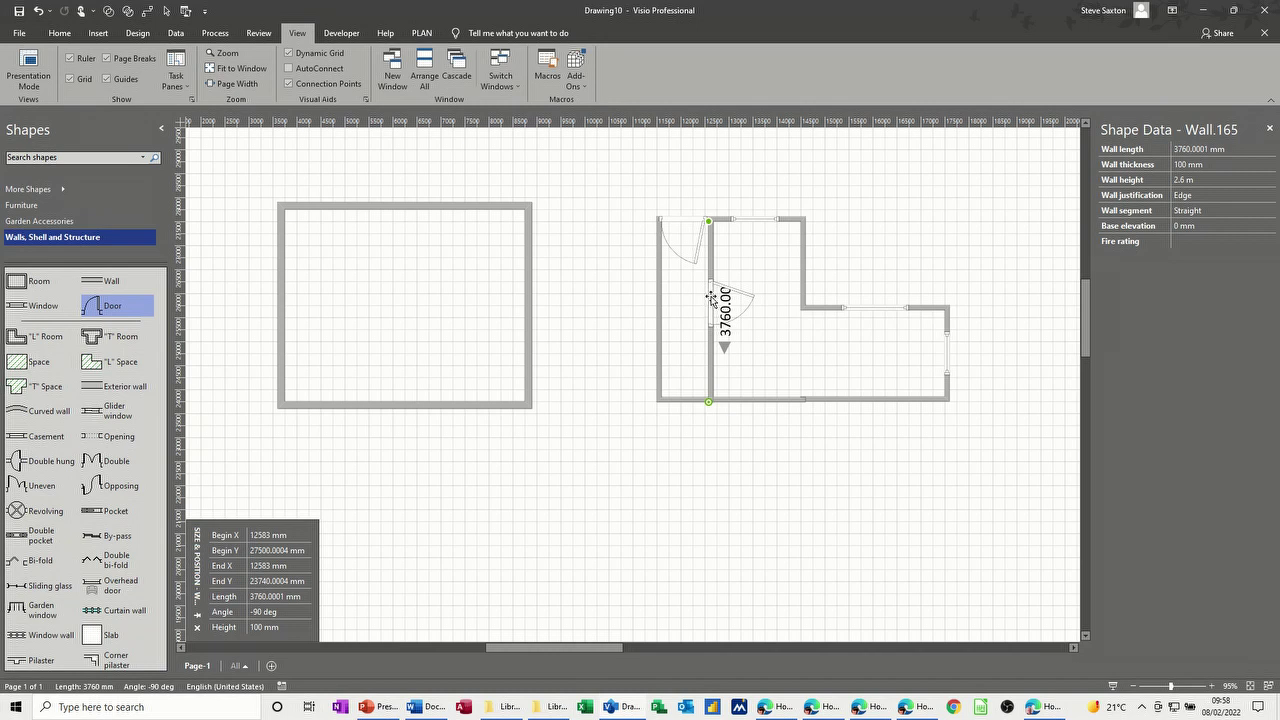
left_click(719, 318)
key("Up")
key("Up")
key("Up")
key("Up")
key("Up")
key("Up")
key("Up")
key("Up")
left_click(689, 251)
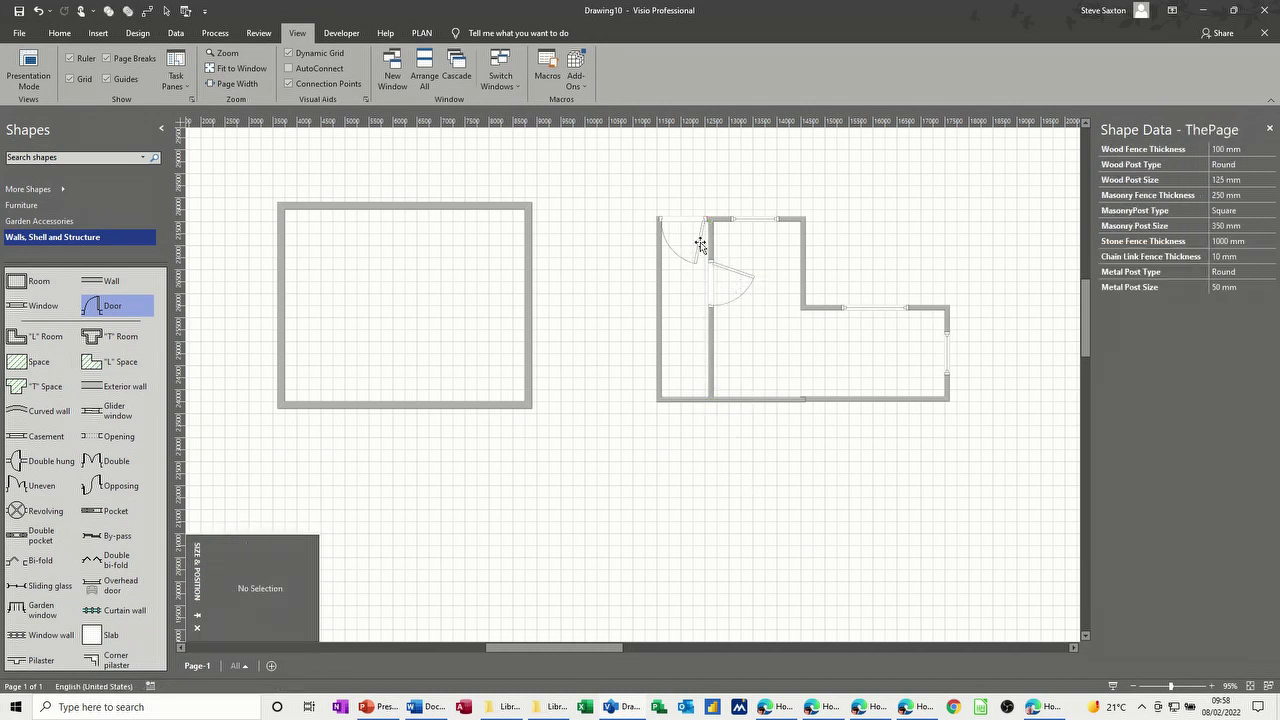
- Flip the entrance door horizontally so its hinge is beside the outer left wall
left_click_drag(694, 243, 697, 238)
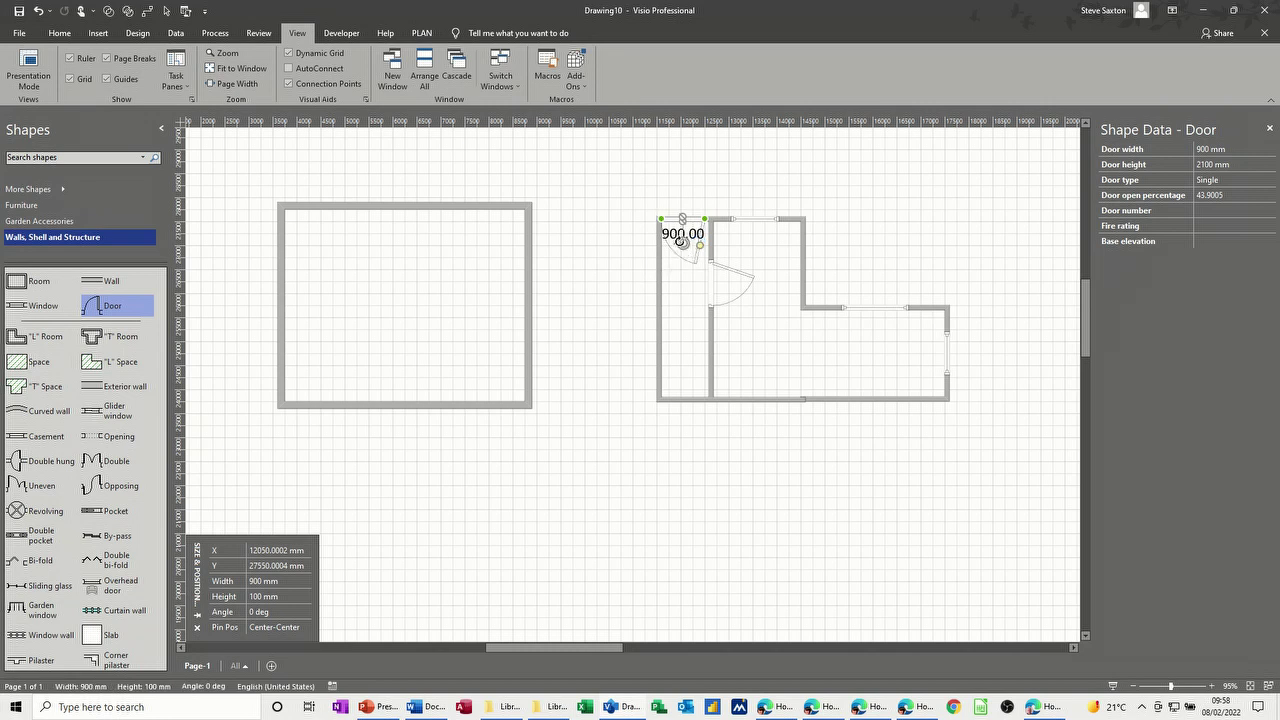
left_click(59, 36)
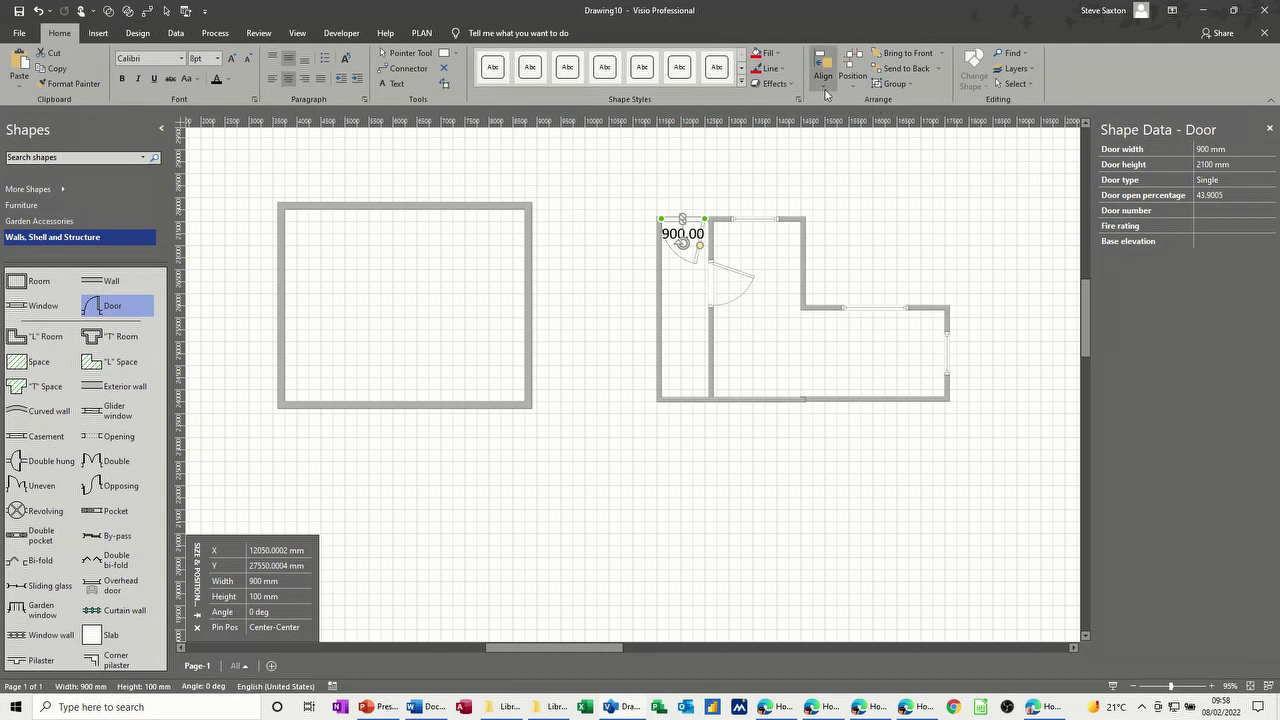
left_click(852, 75)
mouse_move(917, 272)
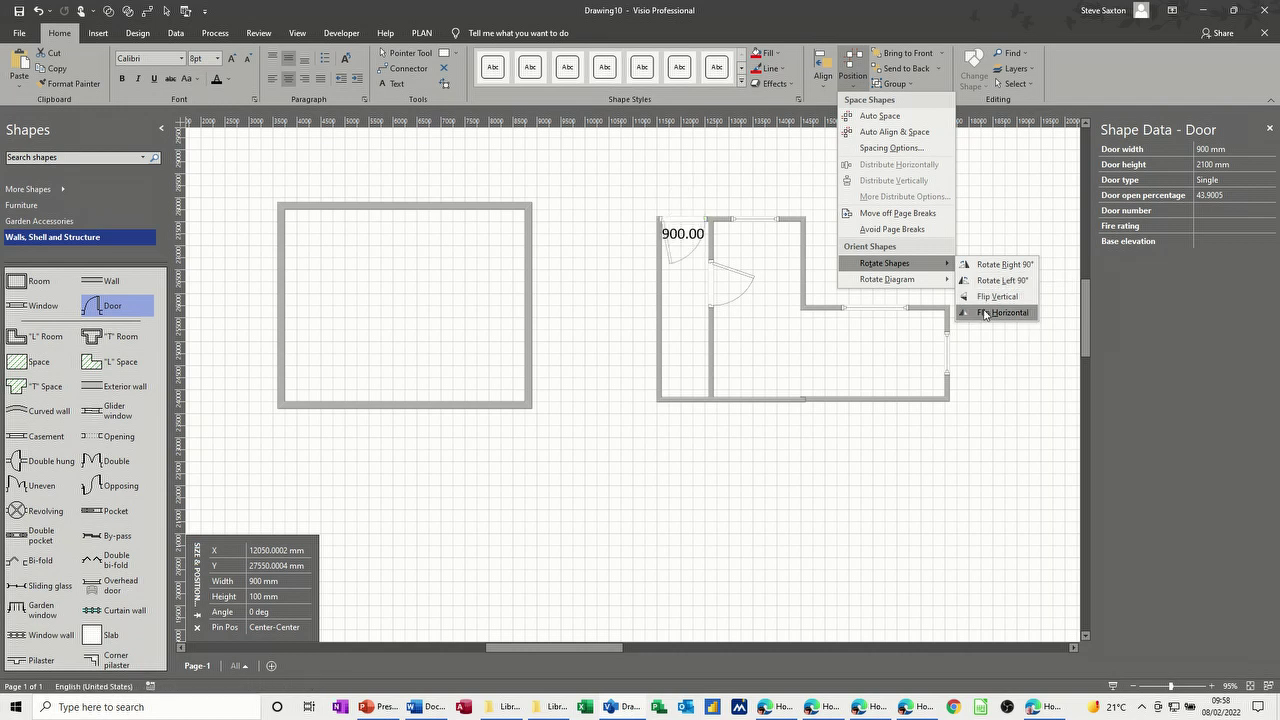
left_click(985, 314)
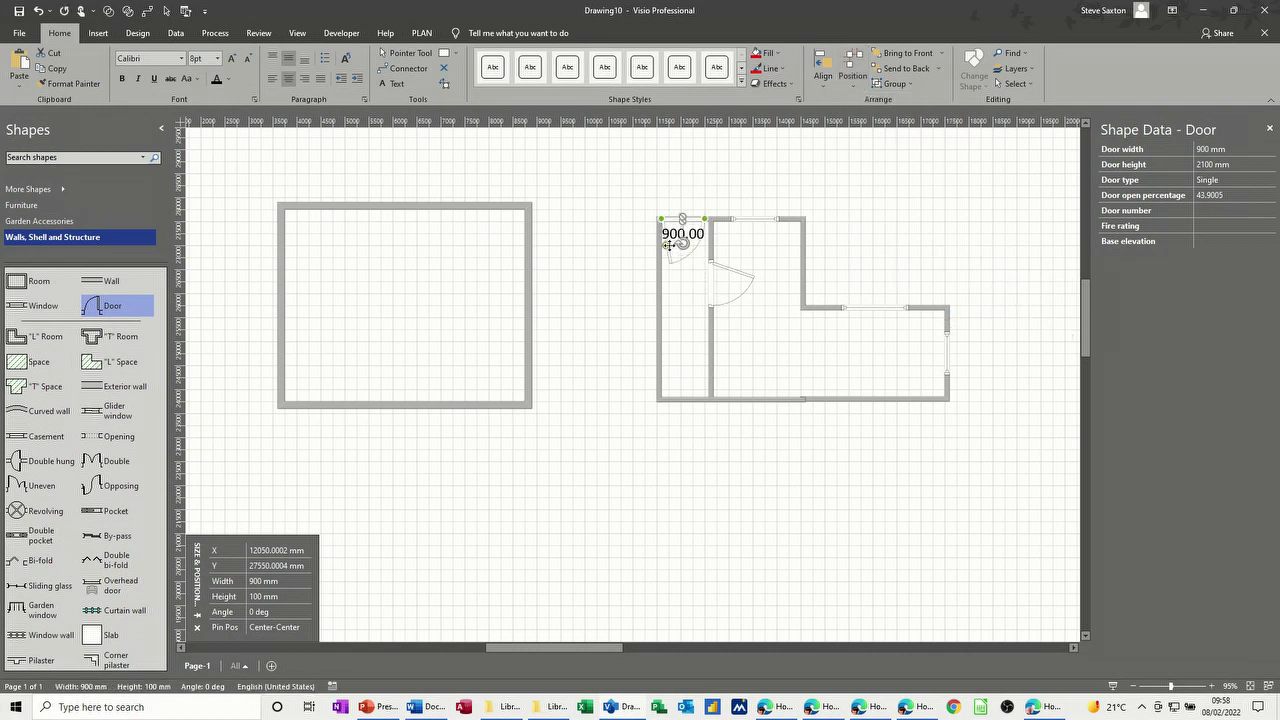
left_click(694, 294)
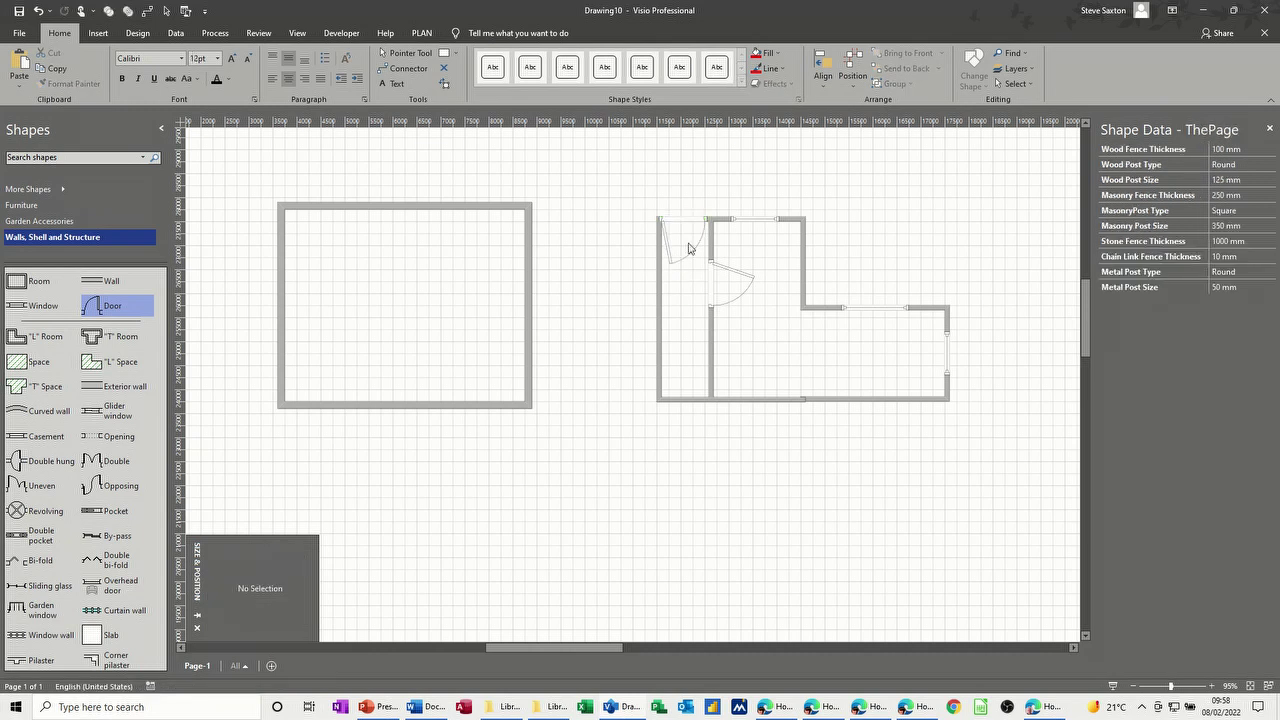
- Place a straight staircase from the Building Core stencil between the two buildings and rotate it to -90 degrees
left_click(86, 207)
left_click(160, 205)
left_click(160, 205)
left_click(160, 205)
left_click(160, 205)
left_click(160, 205)
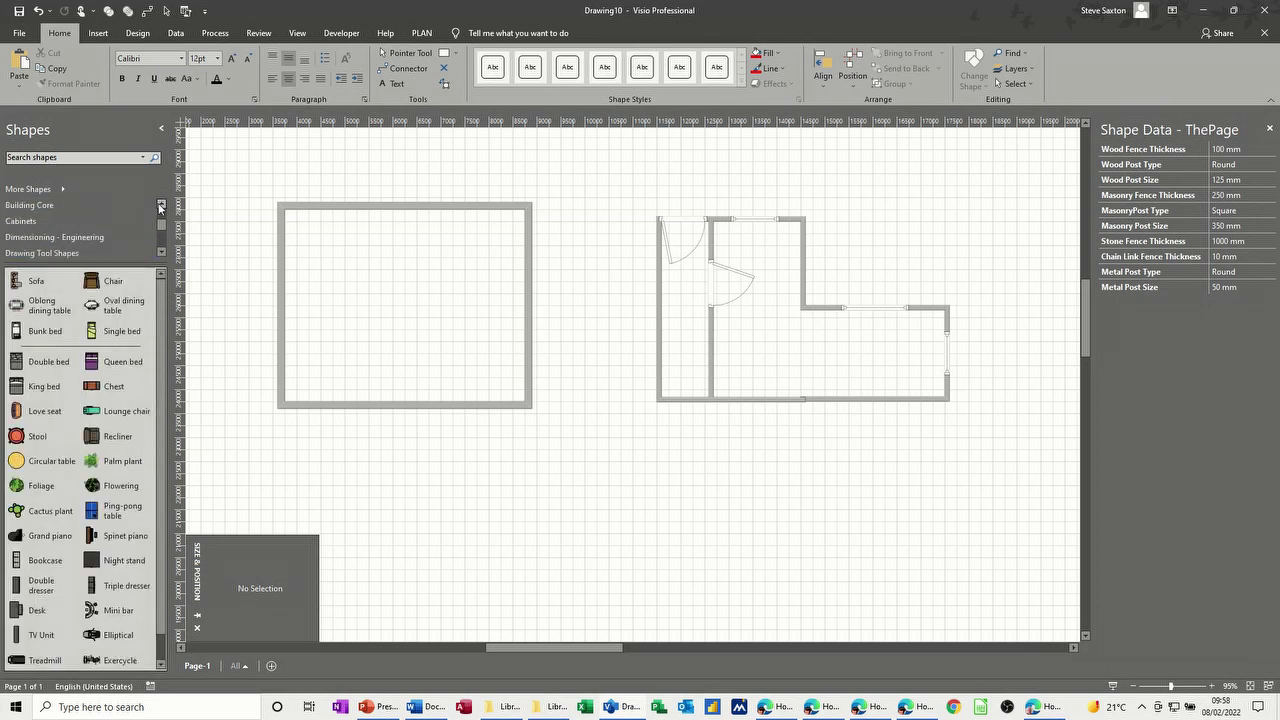
left_click(140, 205)
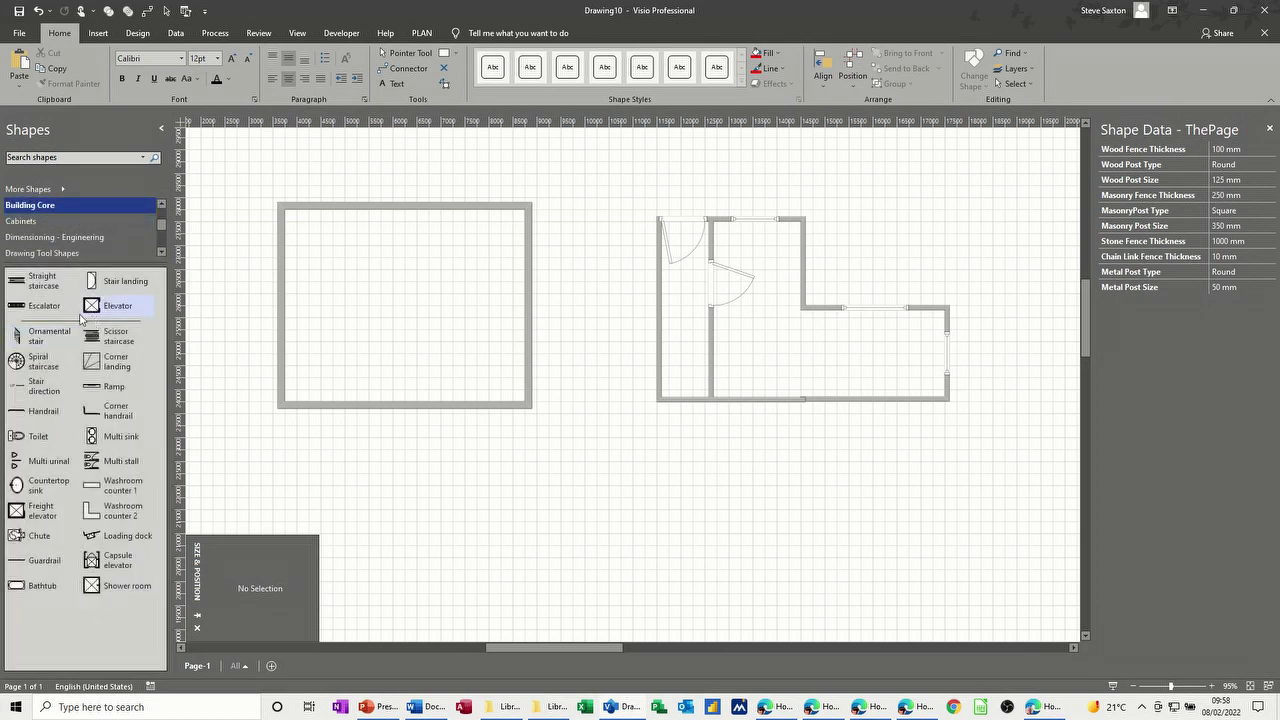
left_click_drag(30, 282, 647, 362)
left_click_drag(610, 322, 706, 366)
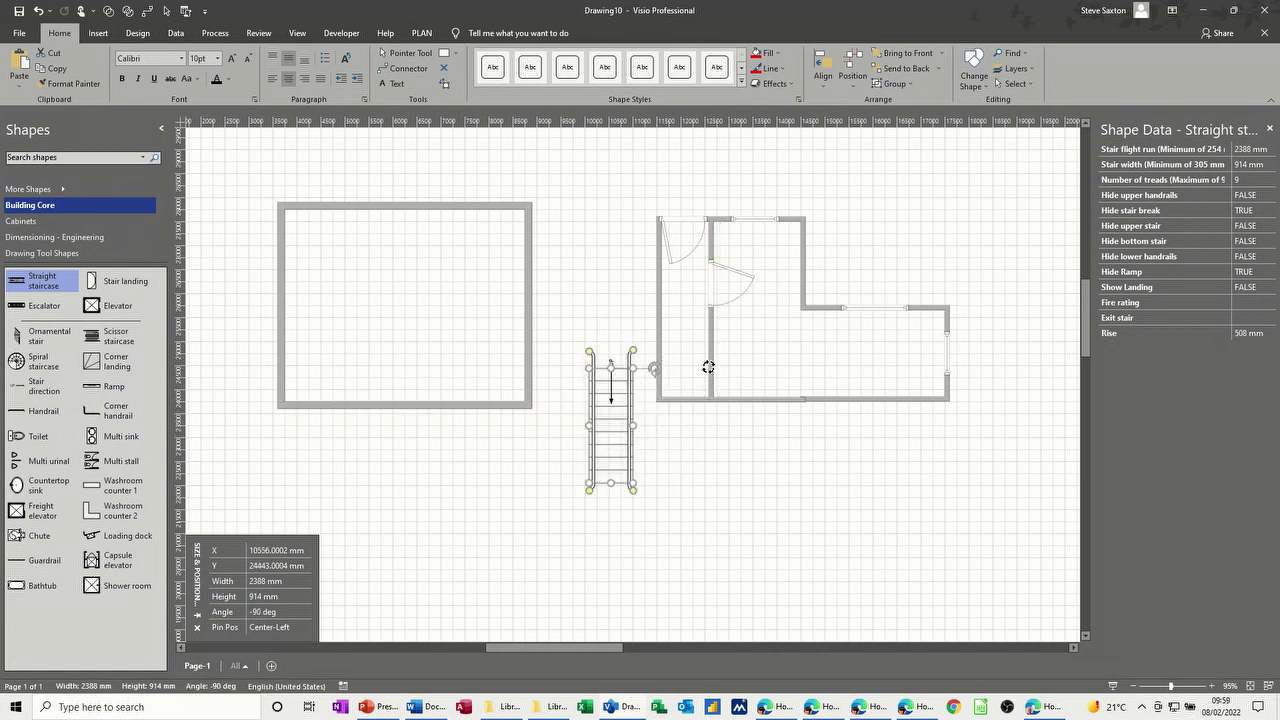
- Move the staircase into the narrow hallway against the bottom wall and shorten its flight run to about 1653 mm
left_click(641, 430)
left_click_drag(601, 445, 676, 348)
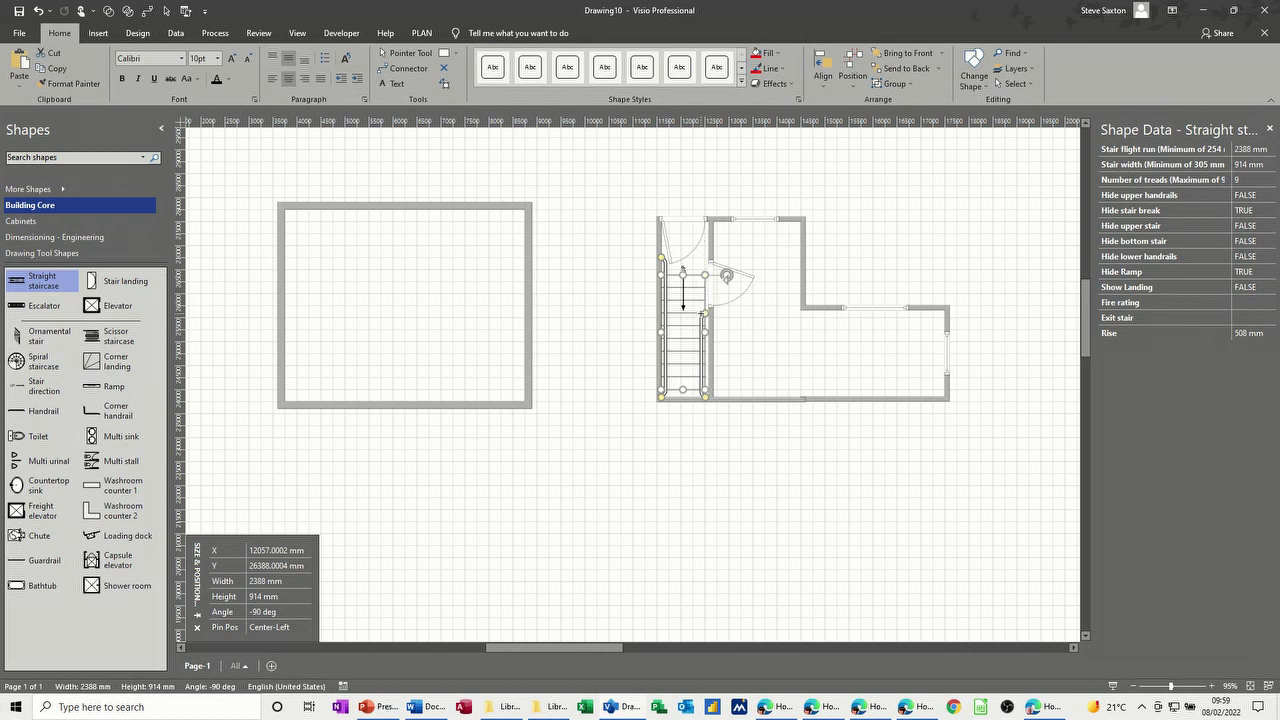
left_click_drag(683, 272, 683, 307)
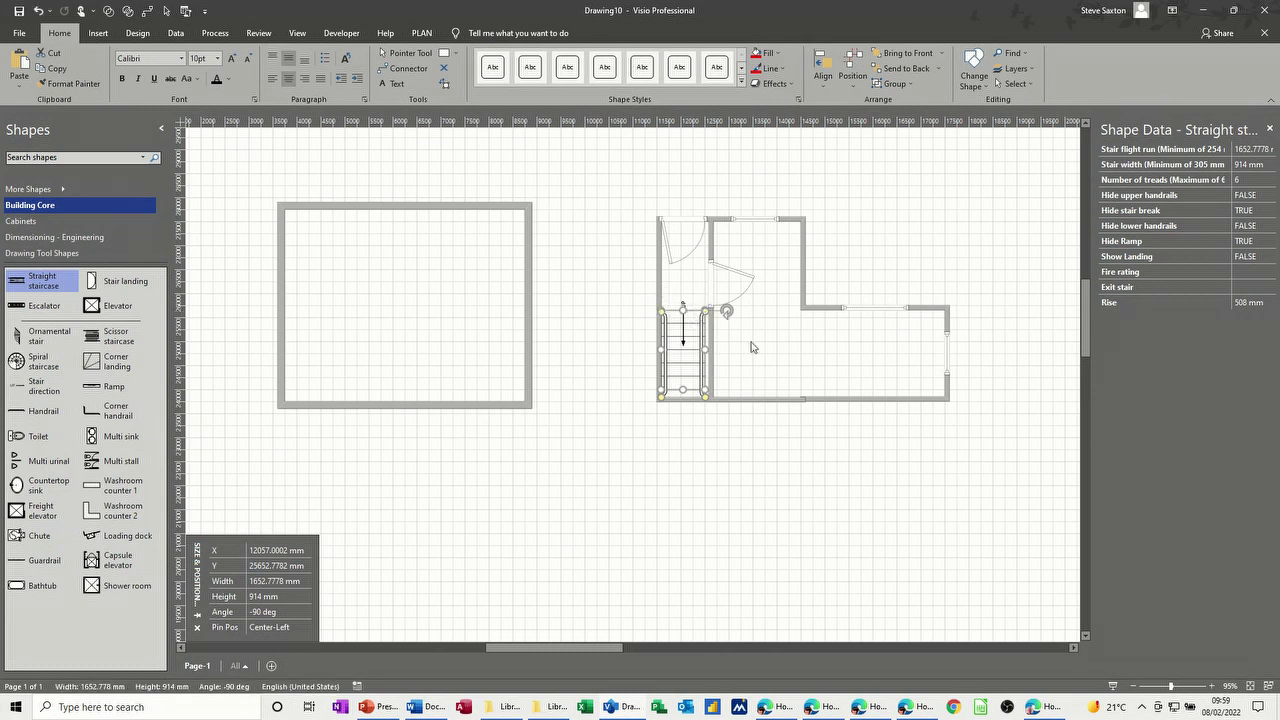
left_click(619, 362)
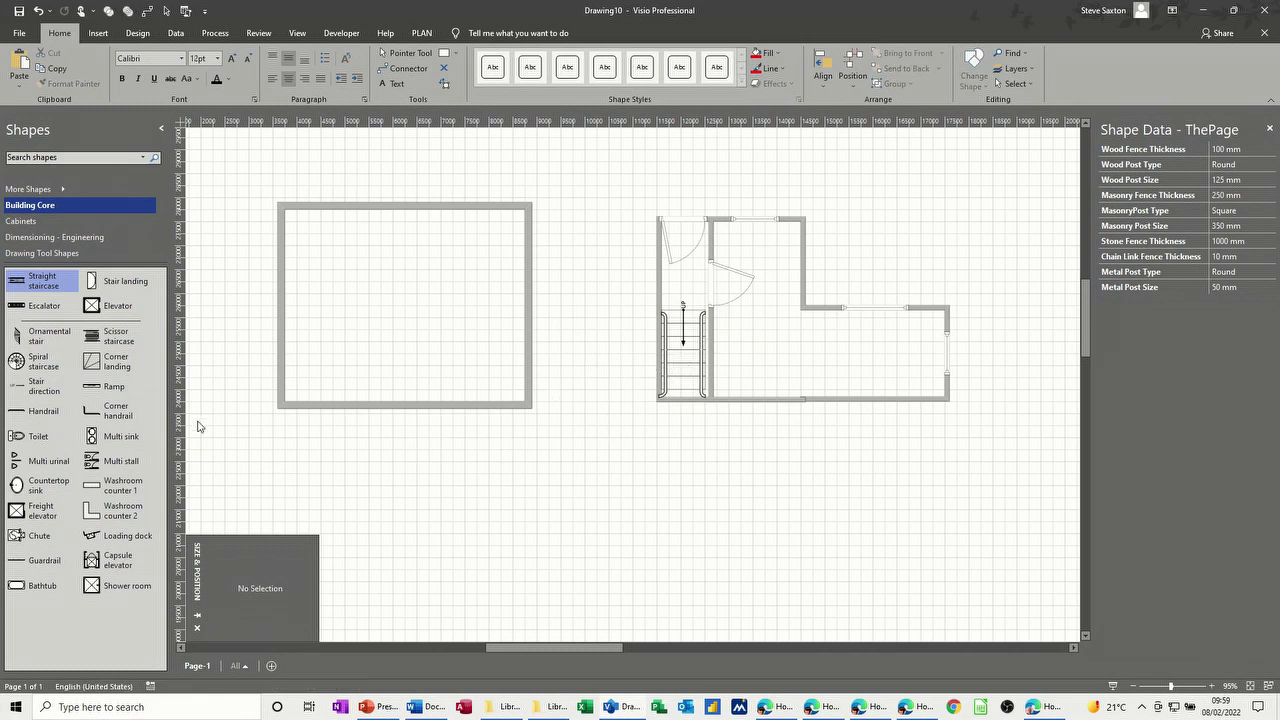
- Place a sofa from the Furniture stencil in the right arm of the L-shaped house, just below its inner corner
scroll(80, 225, "down", 2)
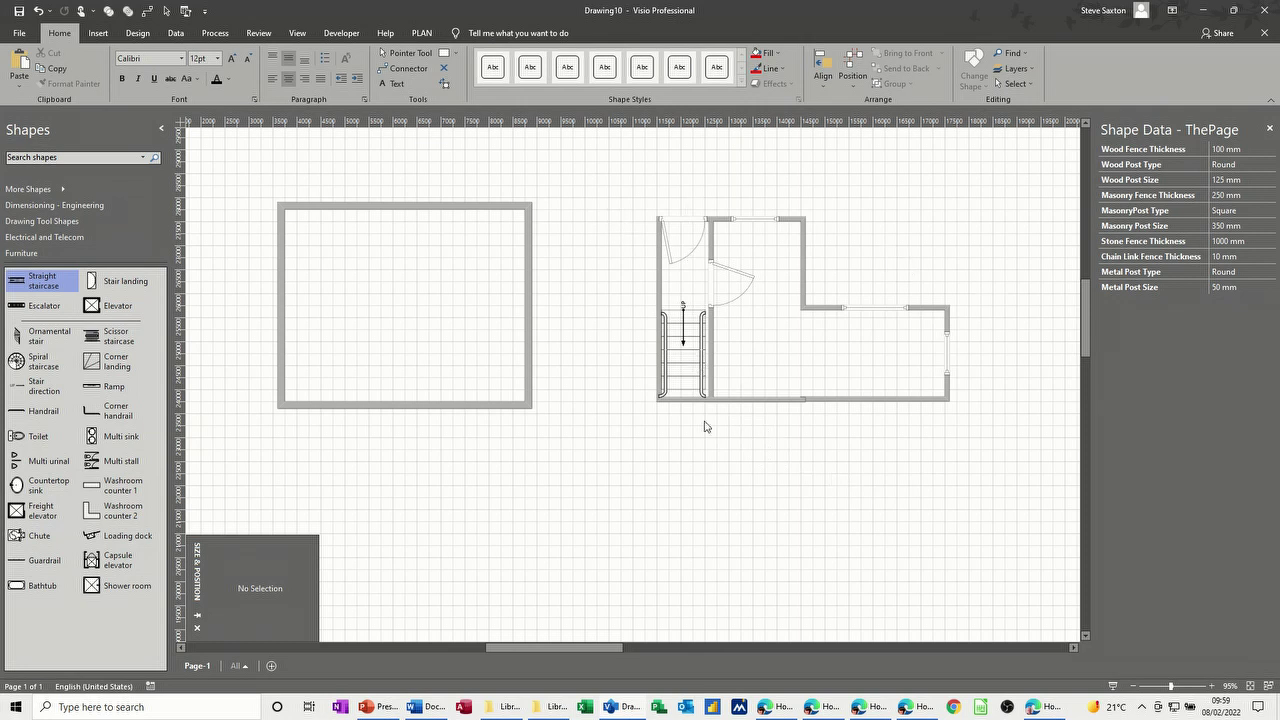
scroll(60, 222, "down", 3)
left_click(55, 207)
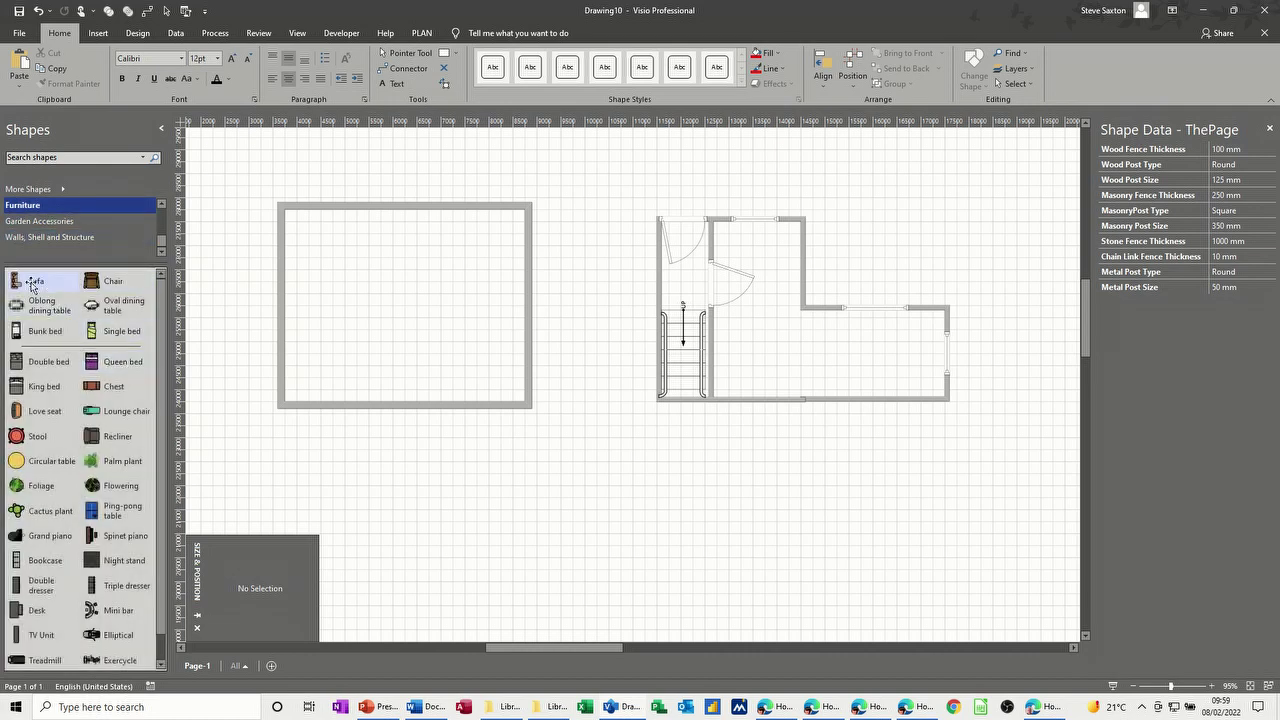
left_click_drag(35, 281, 860, 370)
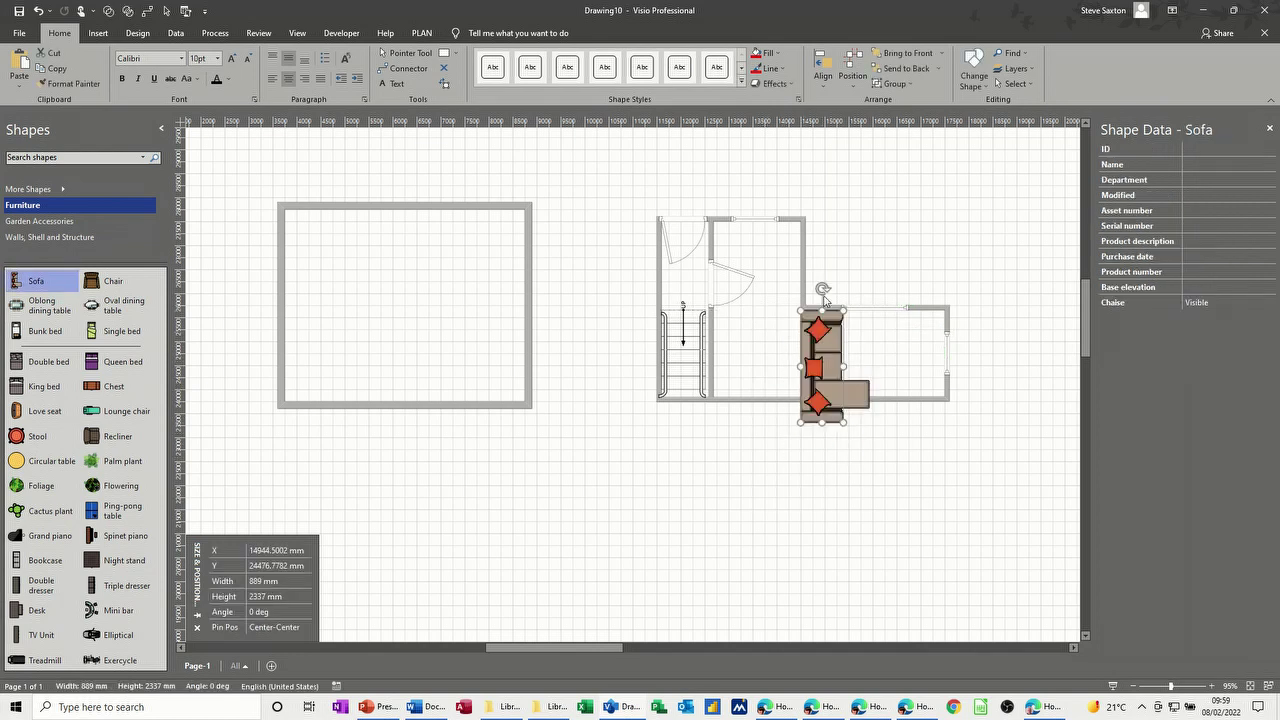
- Rotate the sofa to 90 degrees and fit it against the bottom wall, beside the inner wall next to the staircase
left_click_drag(822, 289, 745, 366)
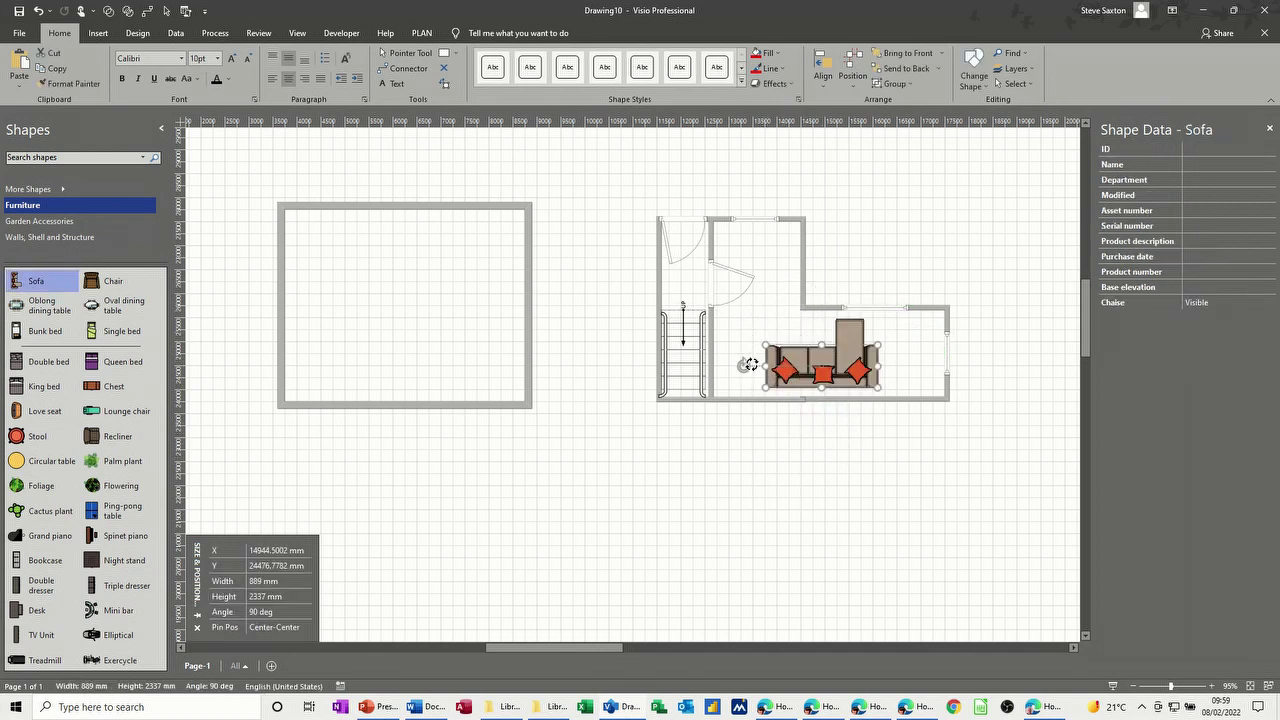
left_click_drag(830, 376, 777, 378)
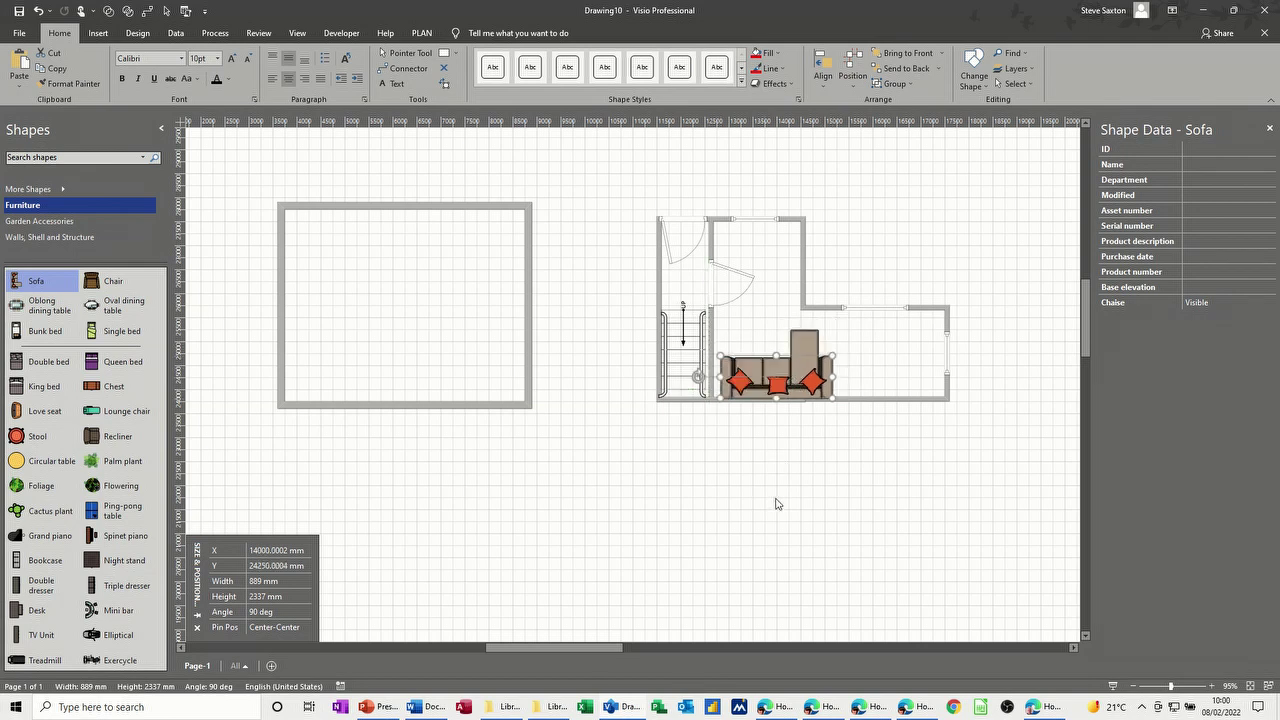
key("Left")
key("Left")
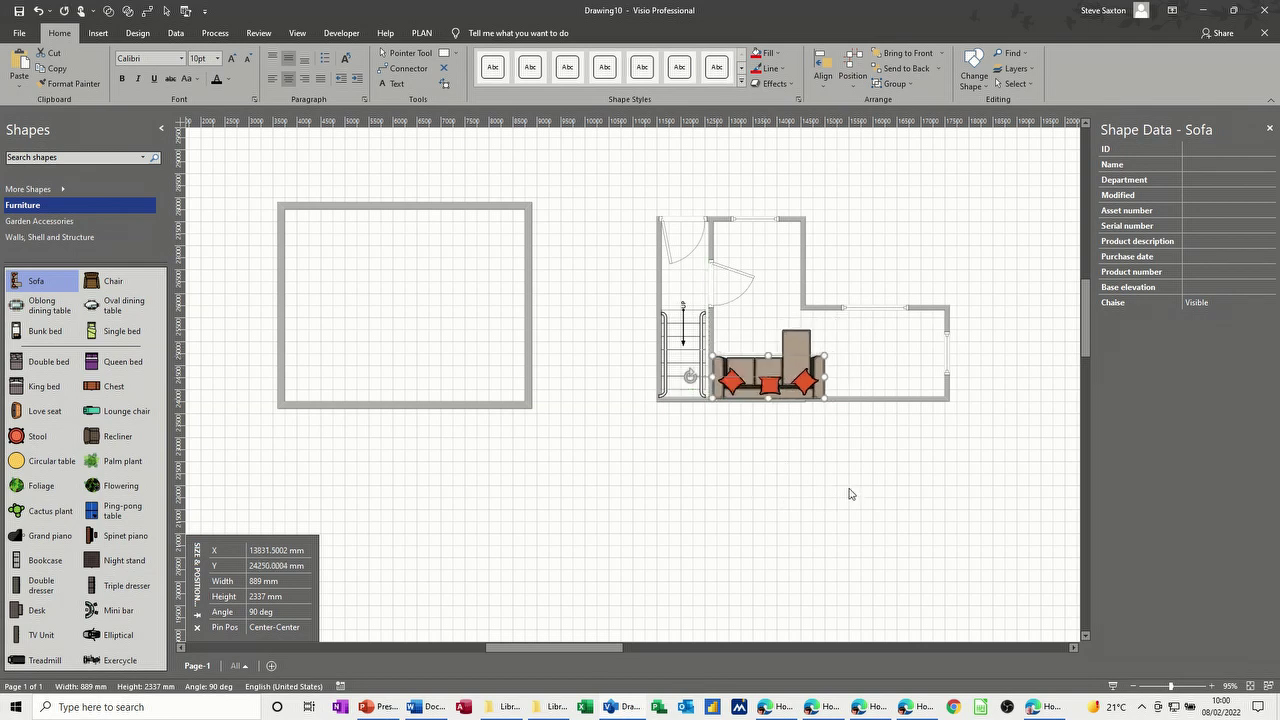
key("Up")
left_click(808, 469)
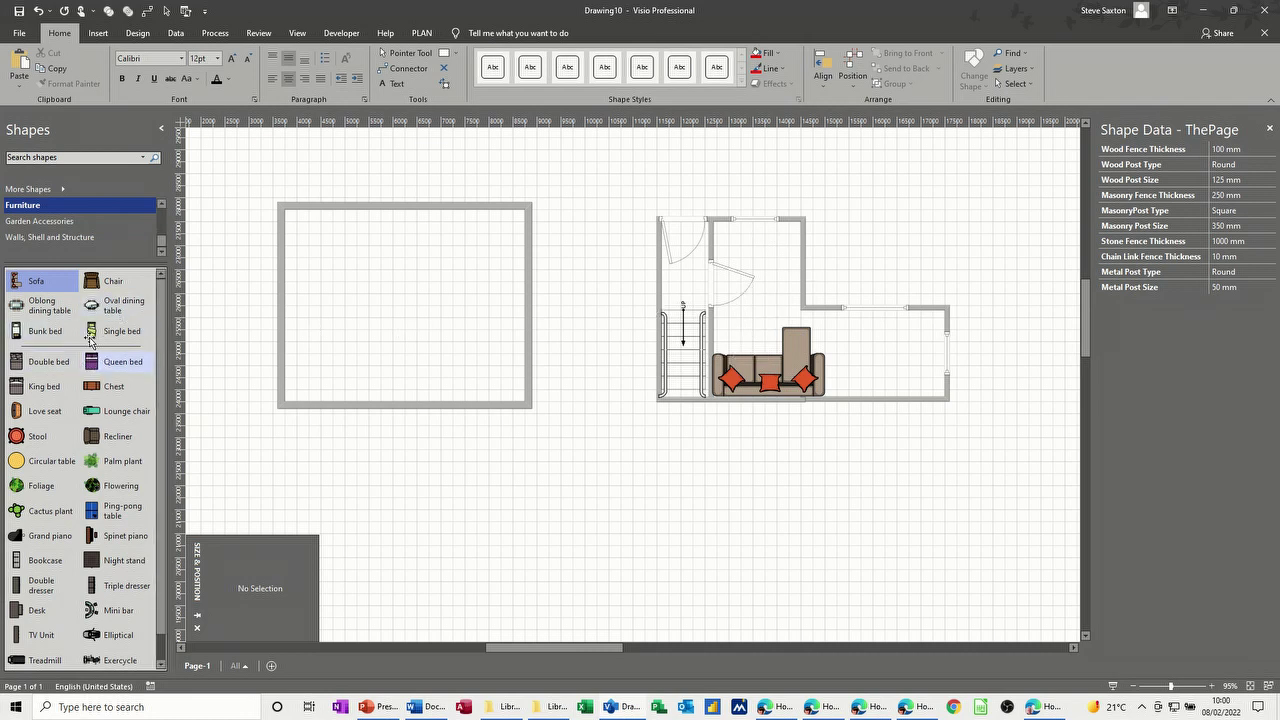
- Search the shapes for "tv" and place the Television from Appliances against the bottom wall of the house's right arm, at 180 degrees
left_click(71, 157)
type("tv")
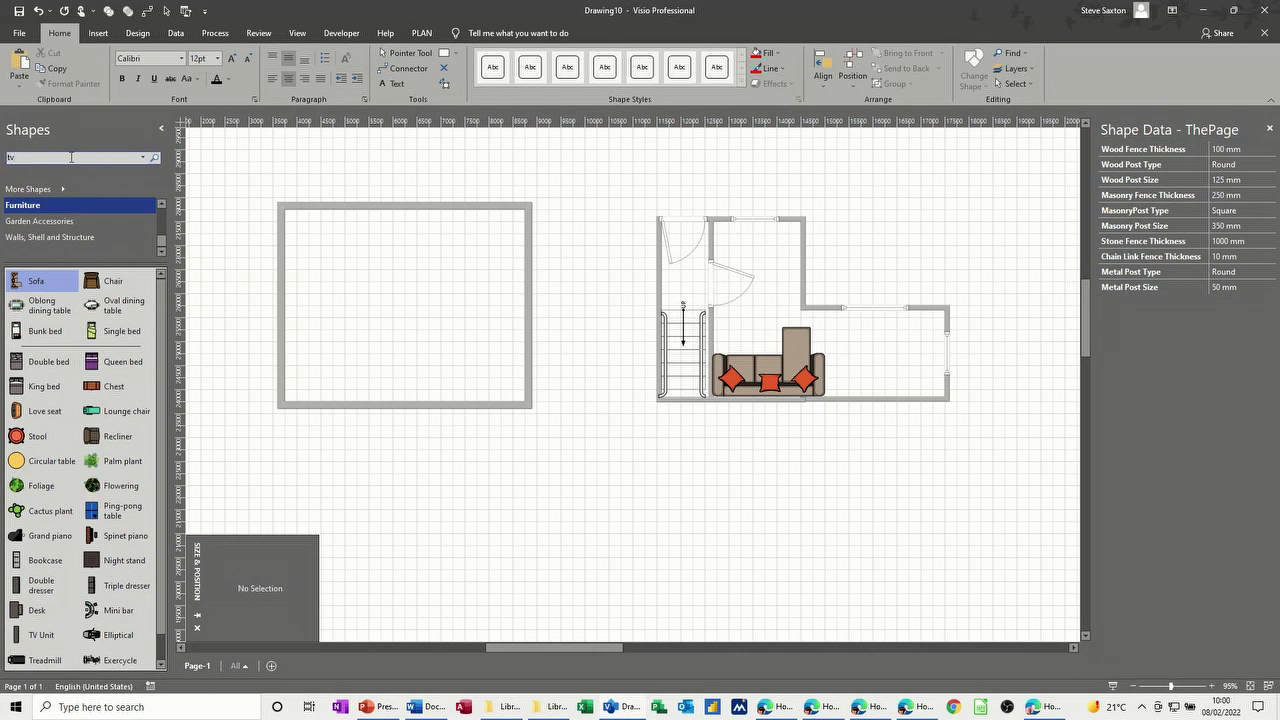
key("Return")
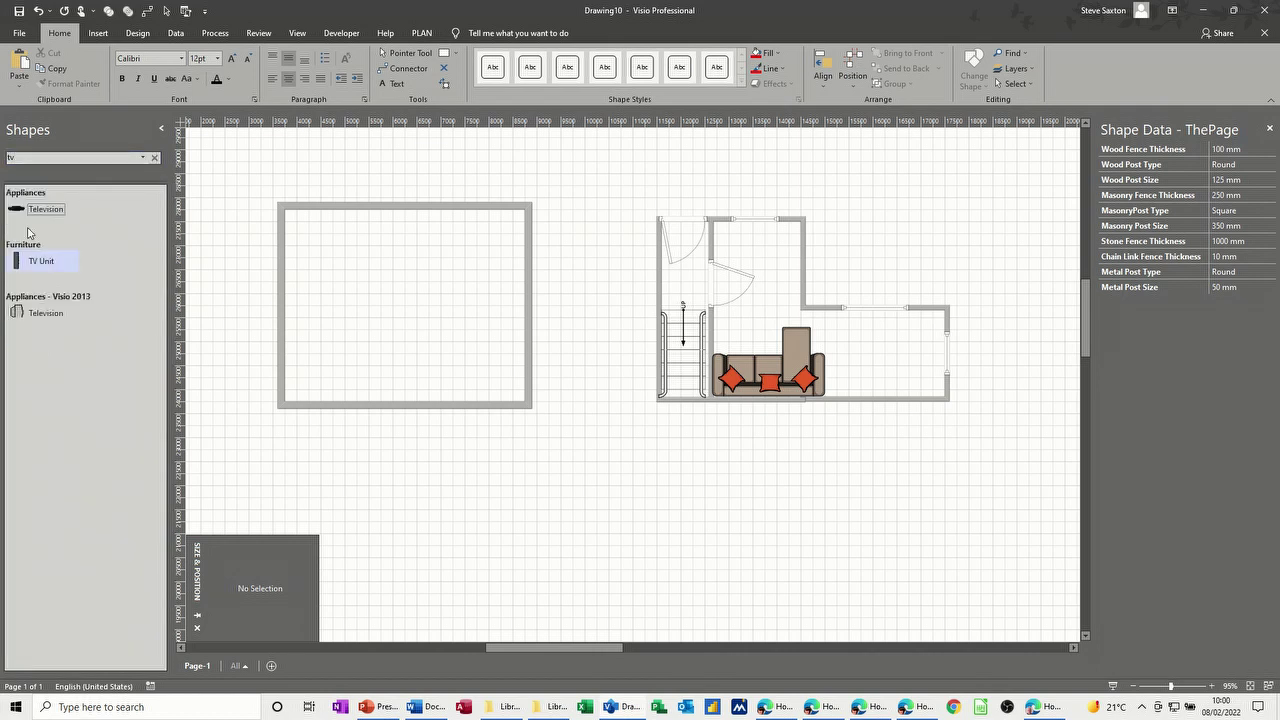
left_click_drag(30, 209, 838, 418)
left_click_drag(843, 411, 876, 430)
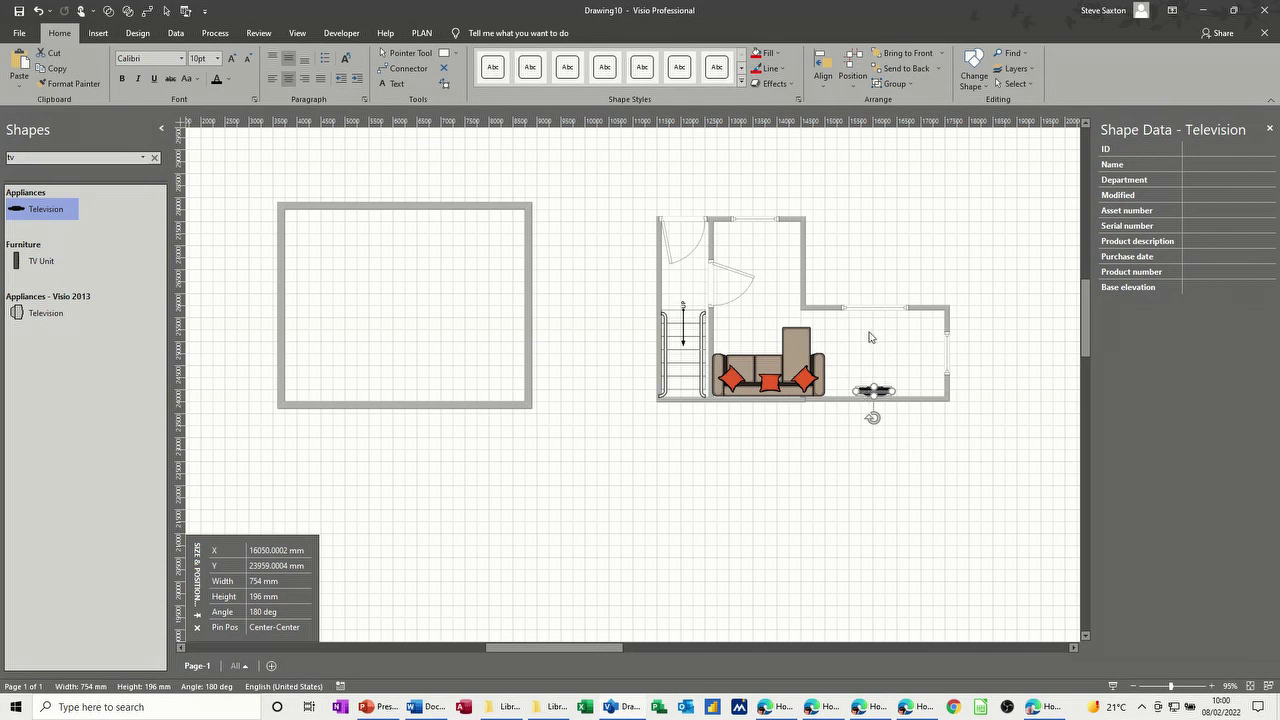
left_click(929, 327)
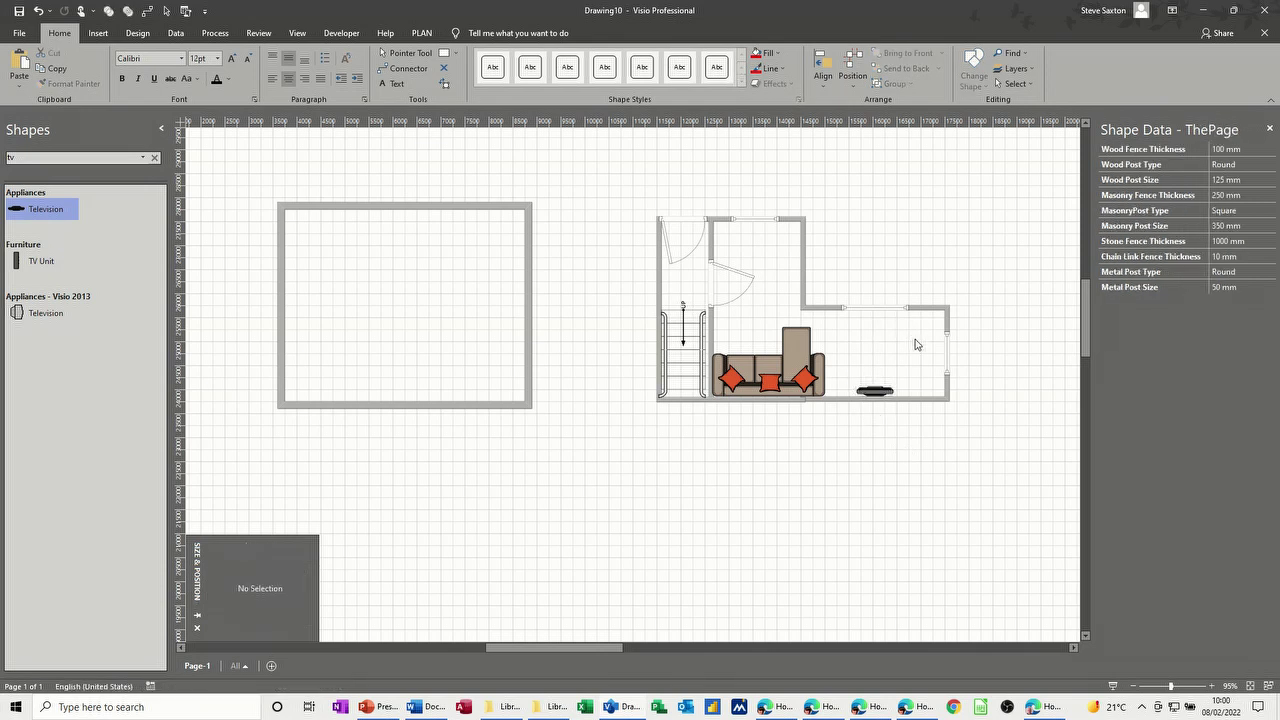
- Rotate the sofa to -90 degrees and fit it beneath the upper window of the right arm, starting at the inner corner
left_click_drag(777, 365, 825, 366)
left_click_drag(738, 363, 894, 366)
left_click_drag(805, 373, 852, 340)
left_click(877, 371)
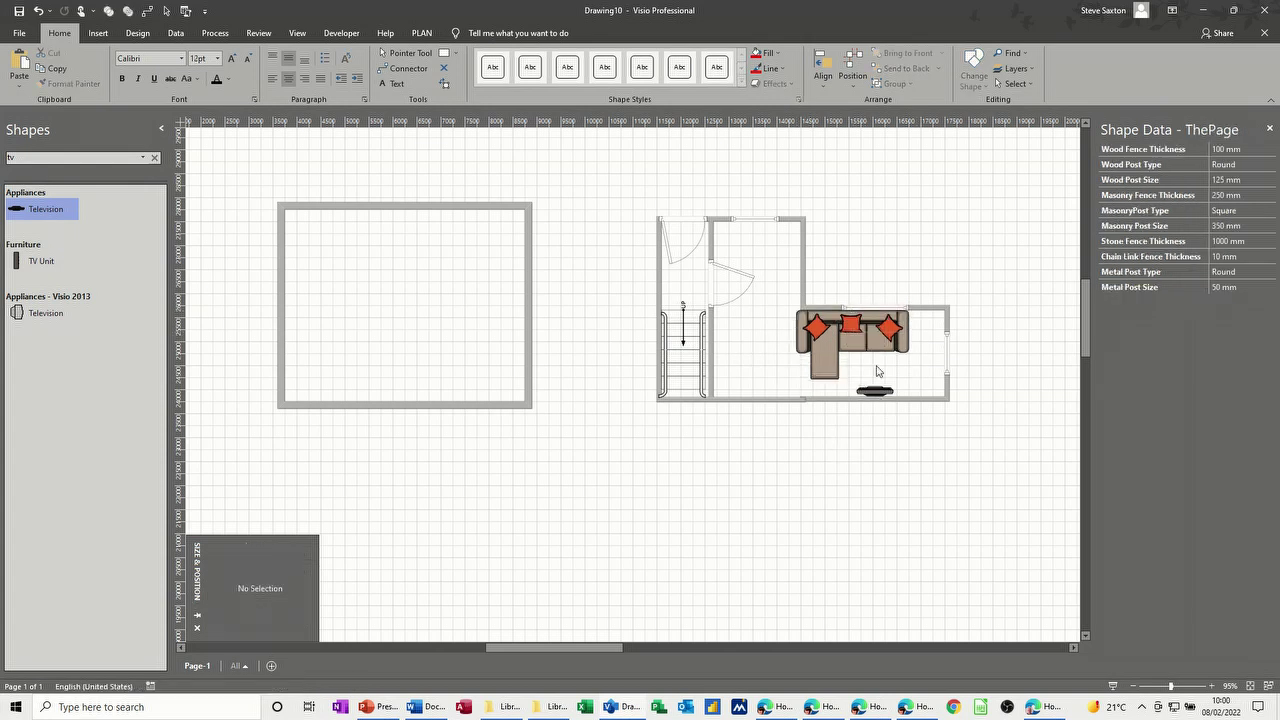
left_click(867, 346)
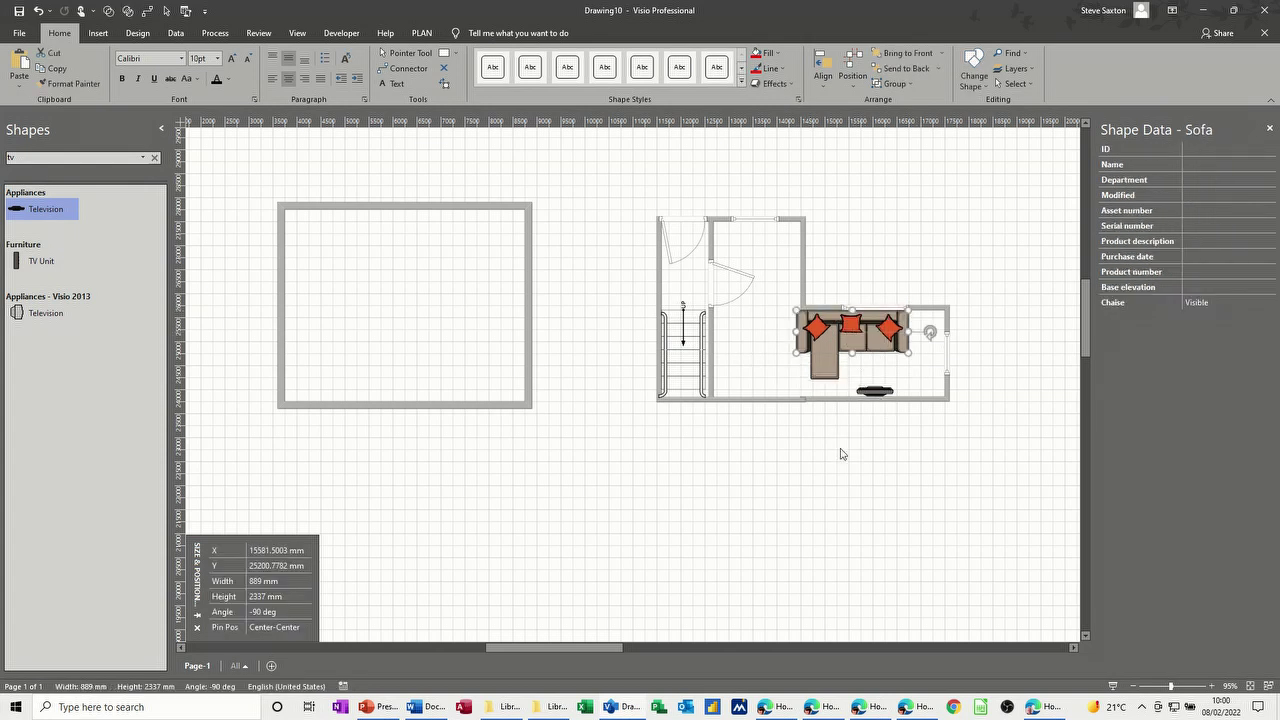
key("Right")
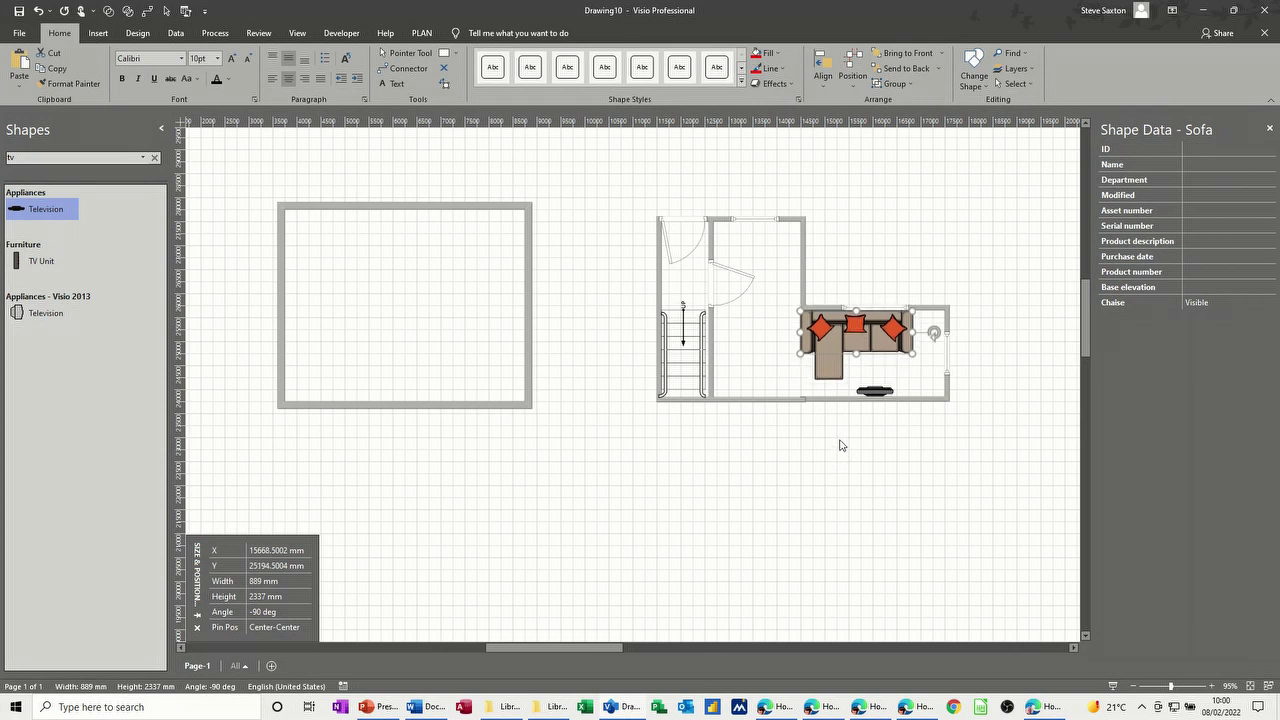
left_click(840, 445)
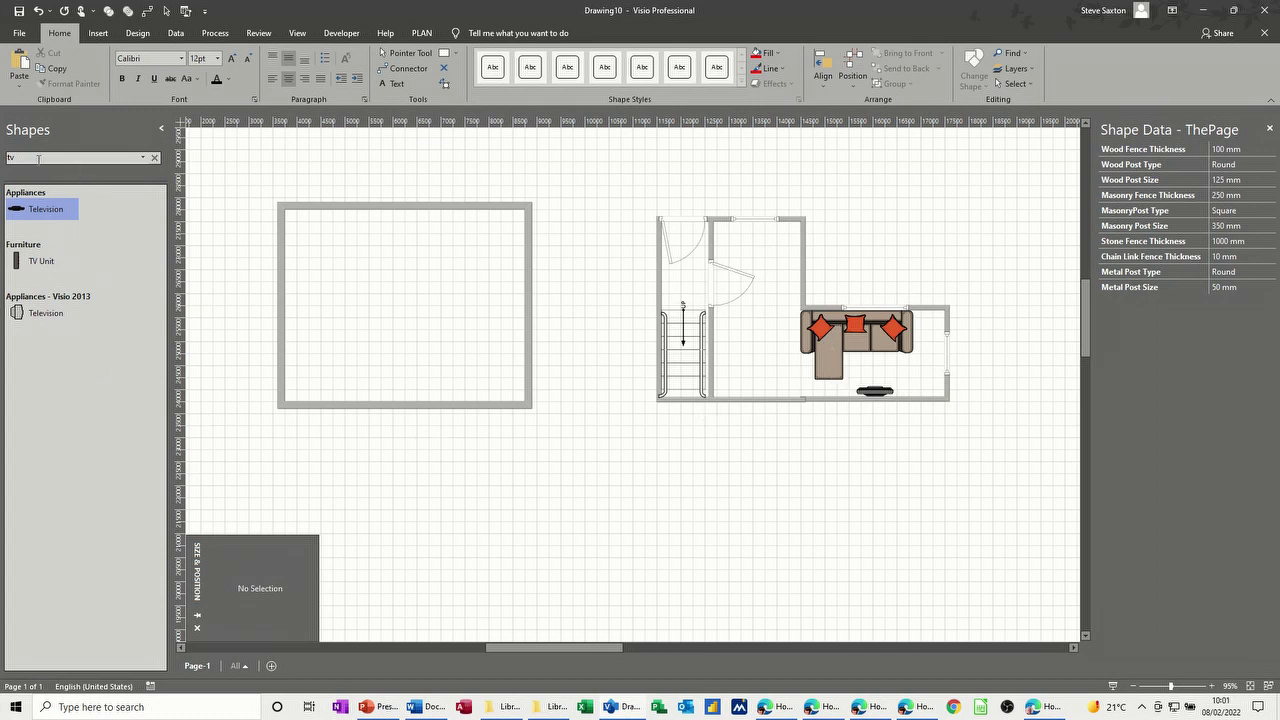
- Add a circular table from the Furniture stencil, size it 600 by 600 mm, and move it into the house's lower right corner
left_click(157, 160)
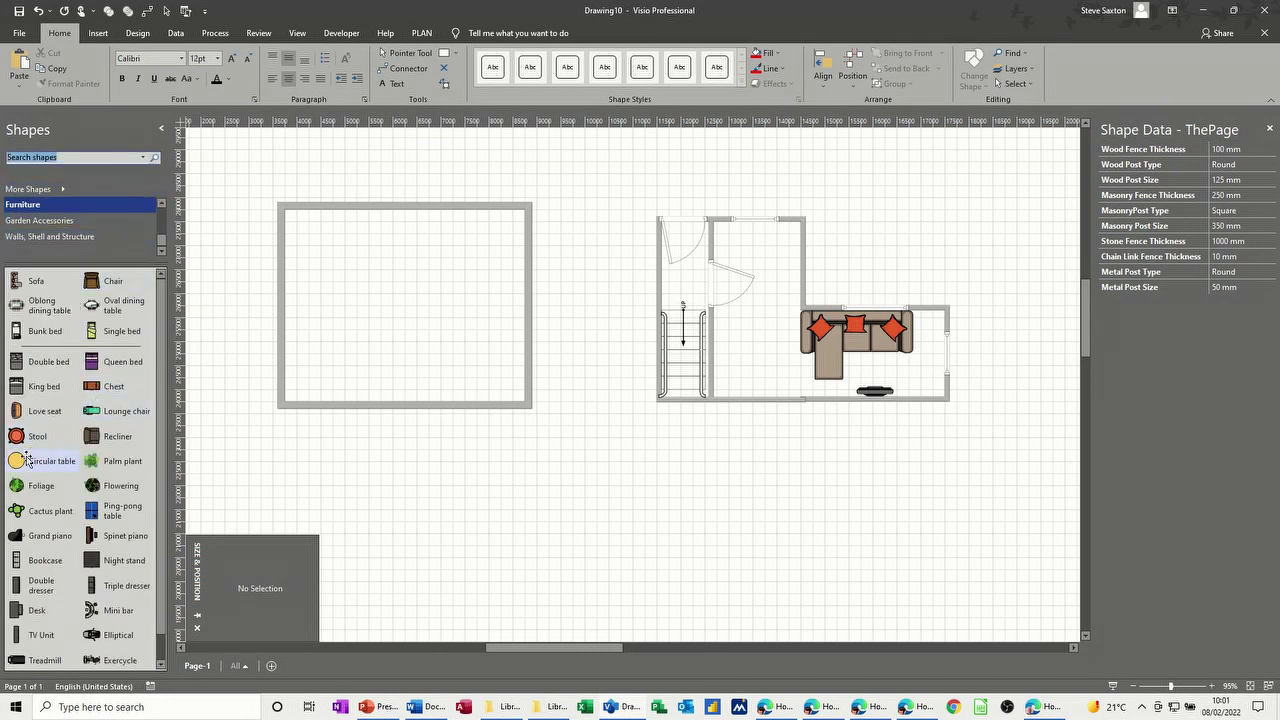
left_click_drag(20, 461, 760, 485)
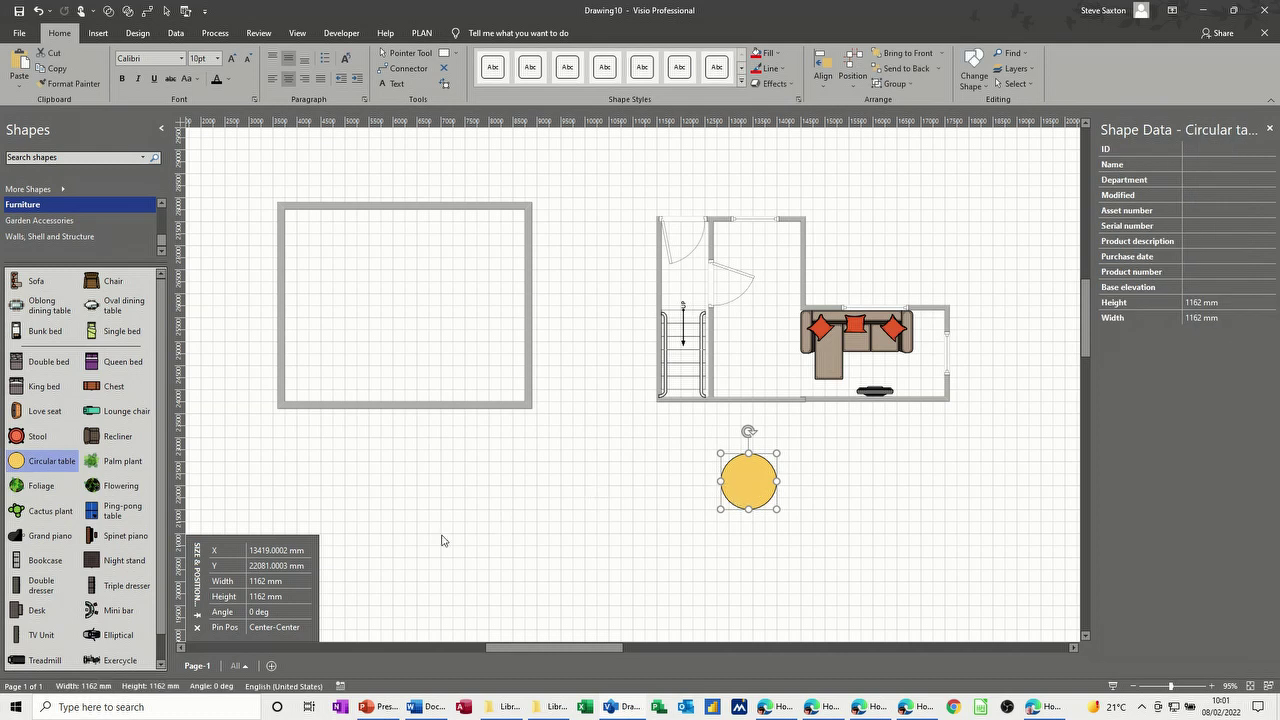
left_click(268, 587)
type("600")
key("Tab")
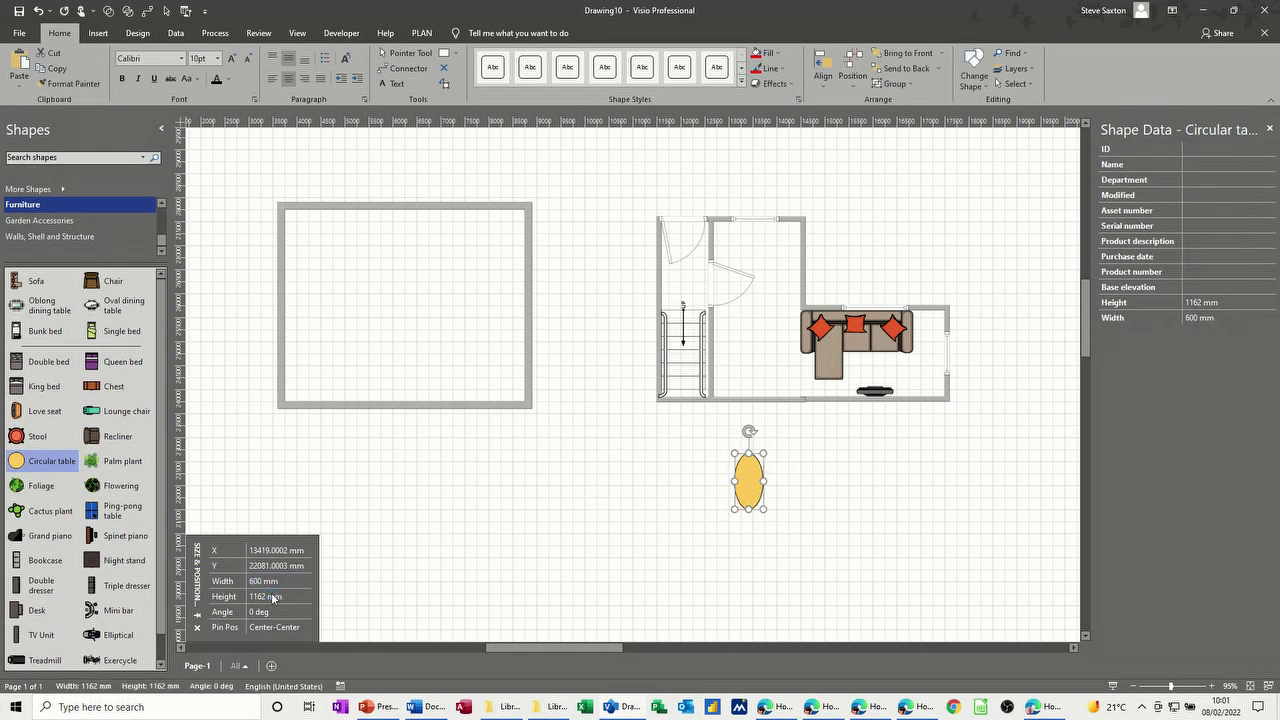
type("600")
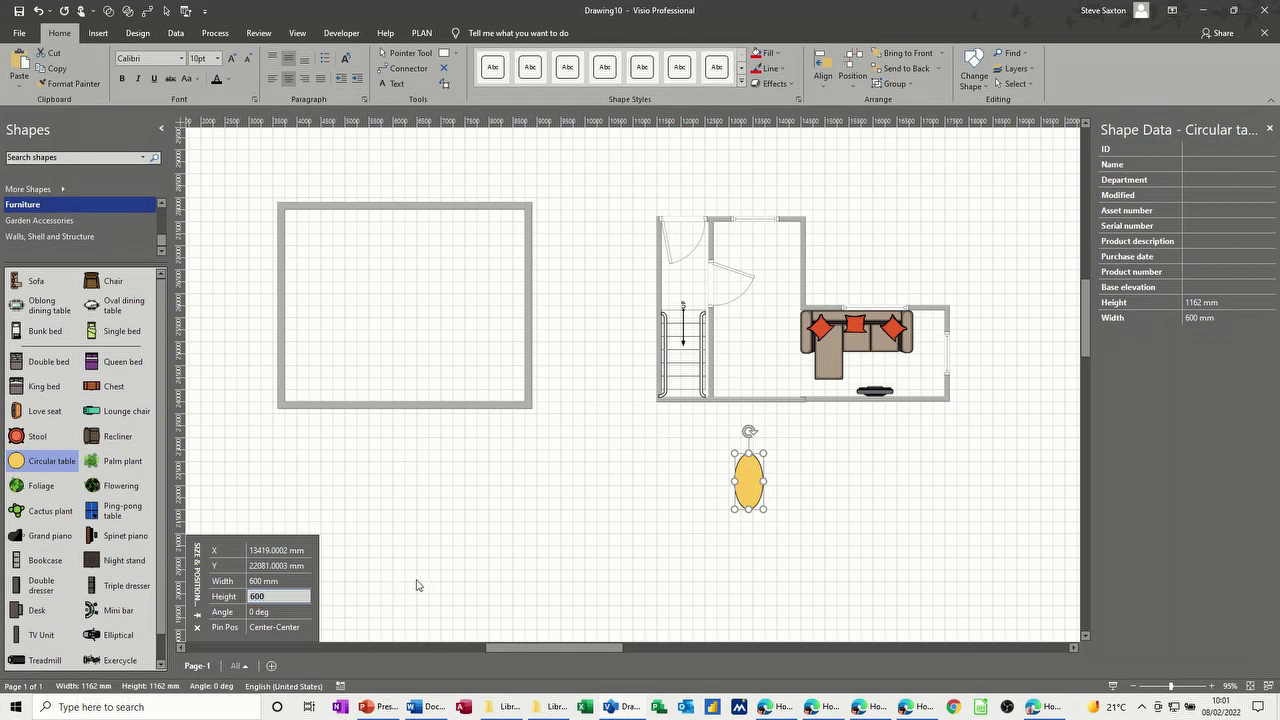
left_click(418, 585)
left_click_drag(746, 488, 920, 388)
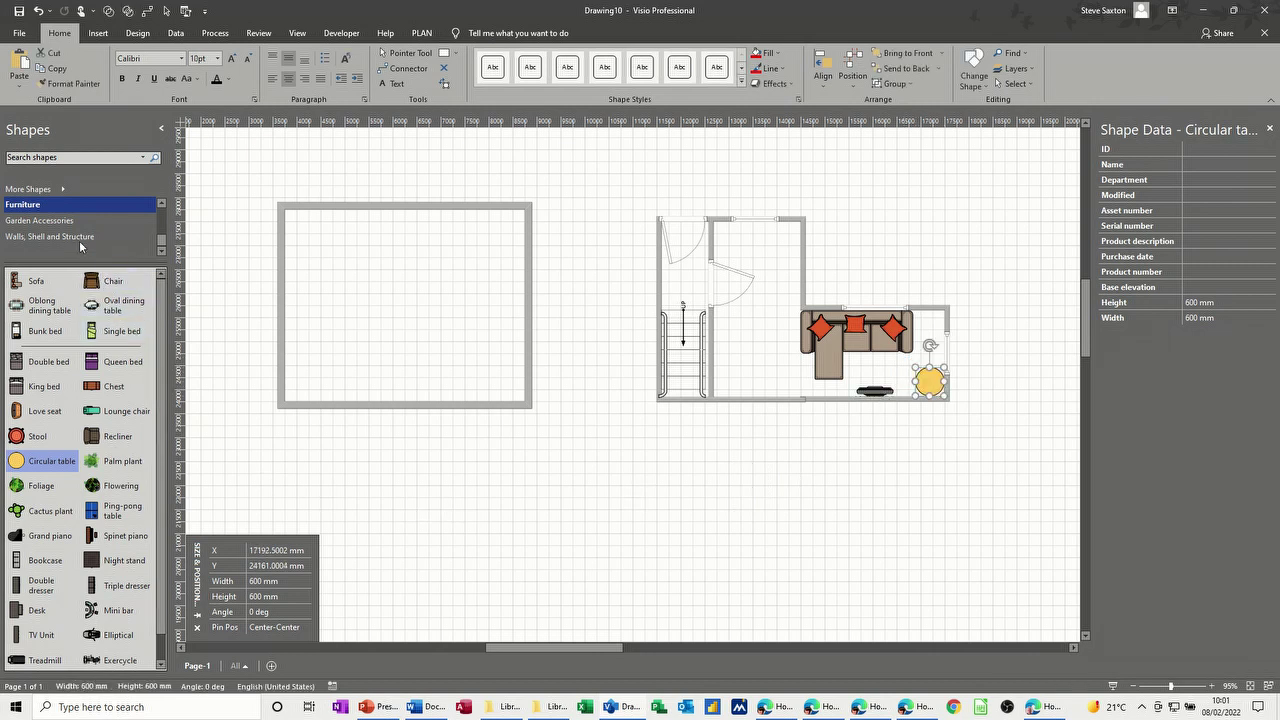
- Search the shapes for "plants" and place a Furniture palm plant on the circular table
left_click(162, 205)
left_click(162, 205)
left_click(162, 205)
left_click(57, 158)
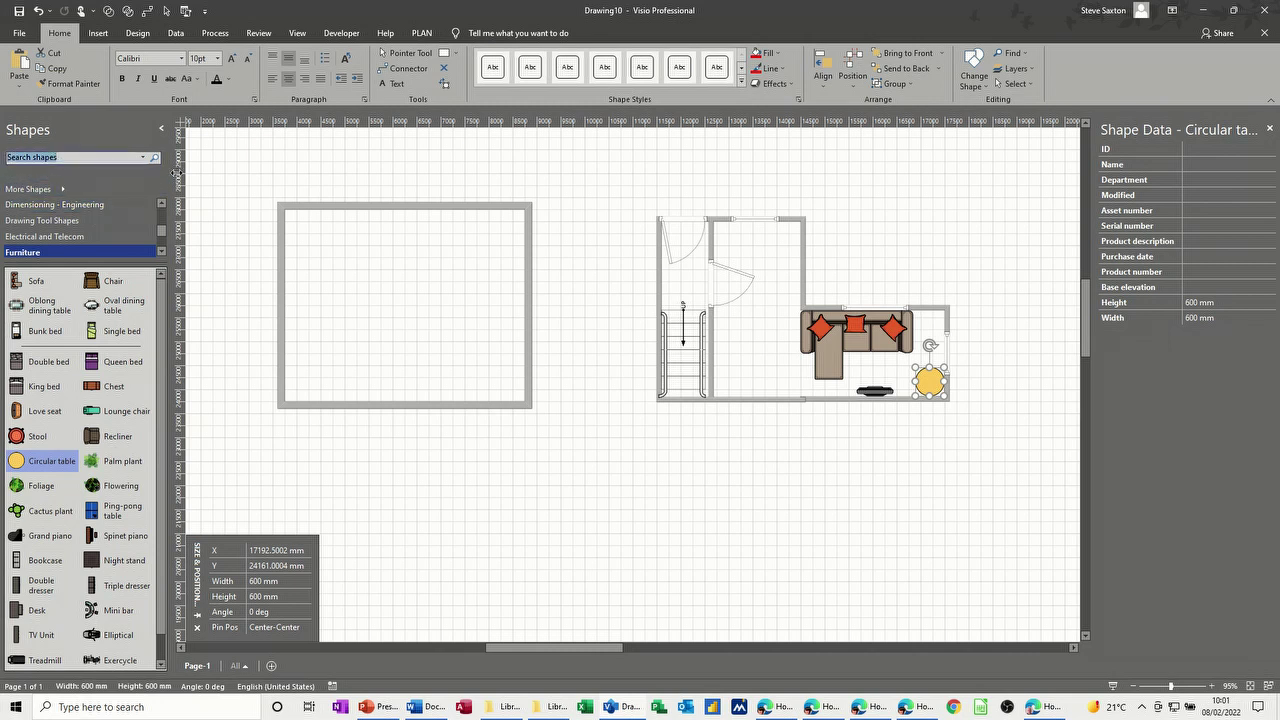
type("pl")
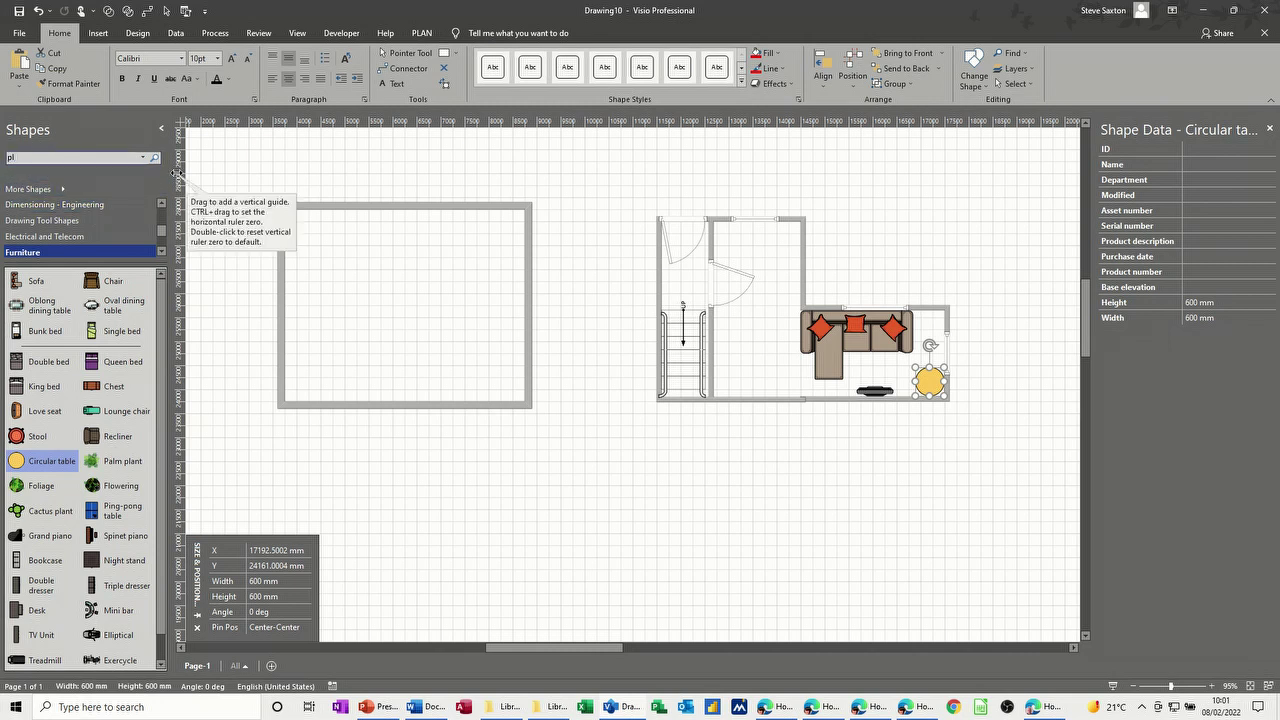
type("ants")
key("Return")
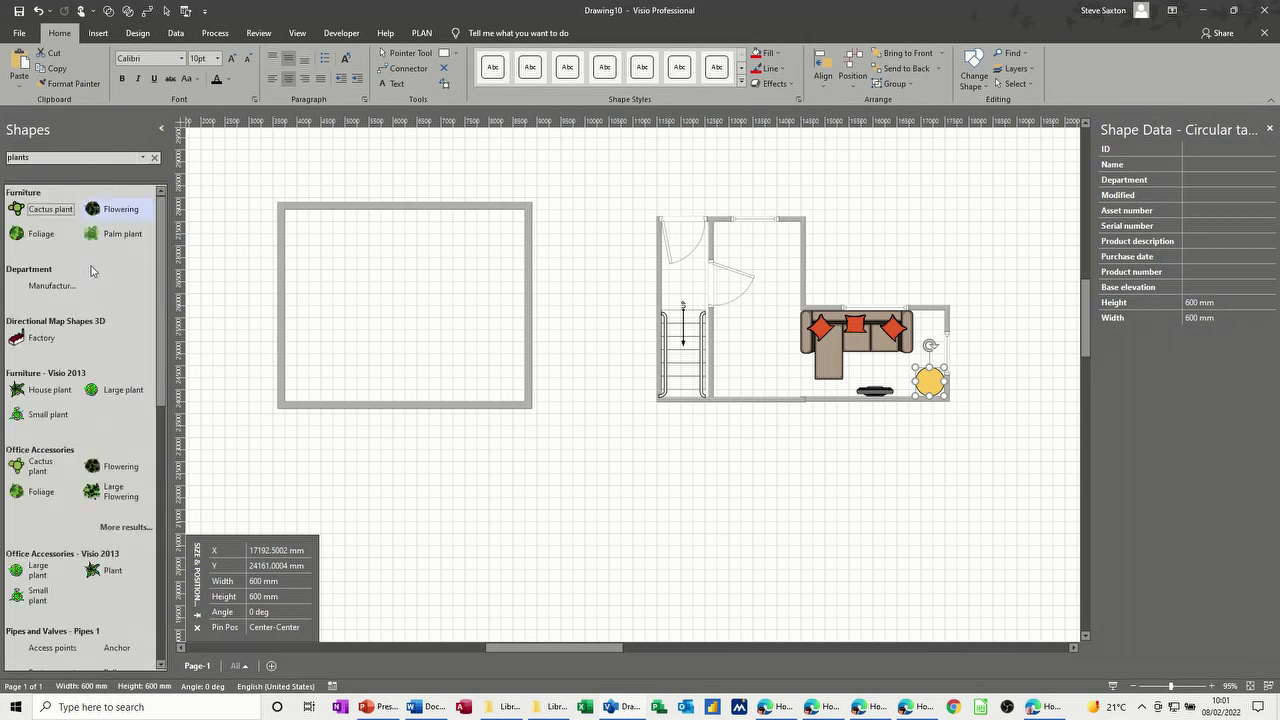
left_click_drag(92, 236, 930, 385)
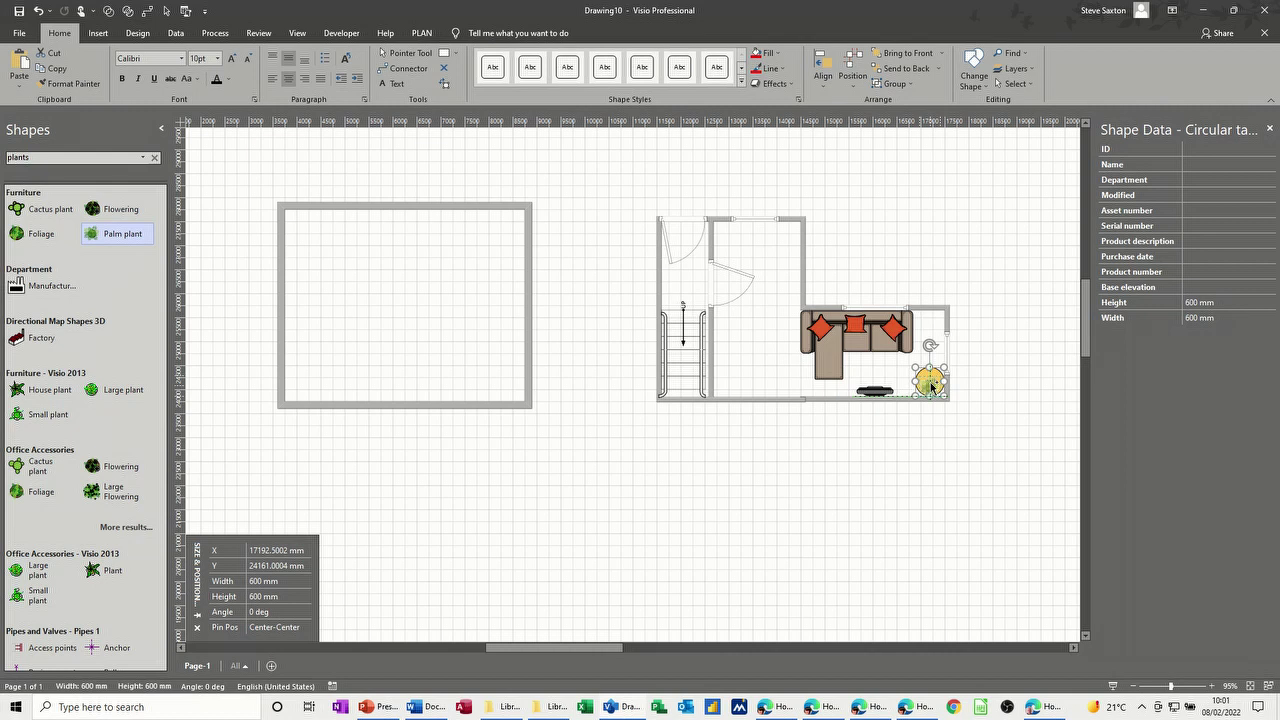
left_click(911, 460)
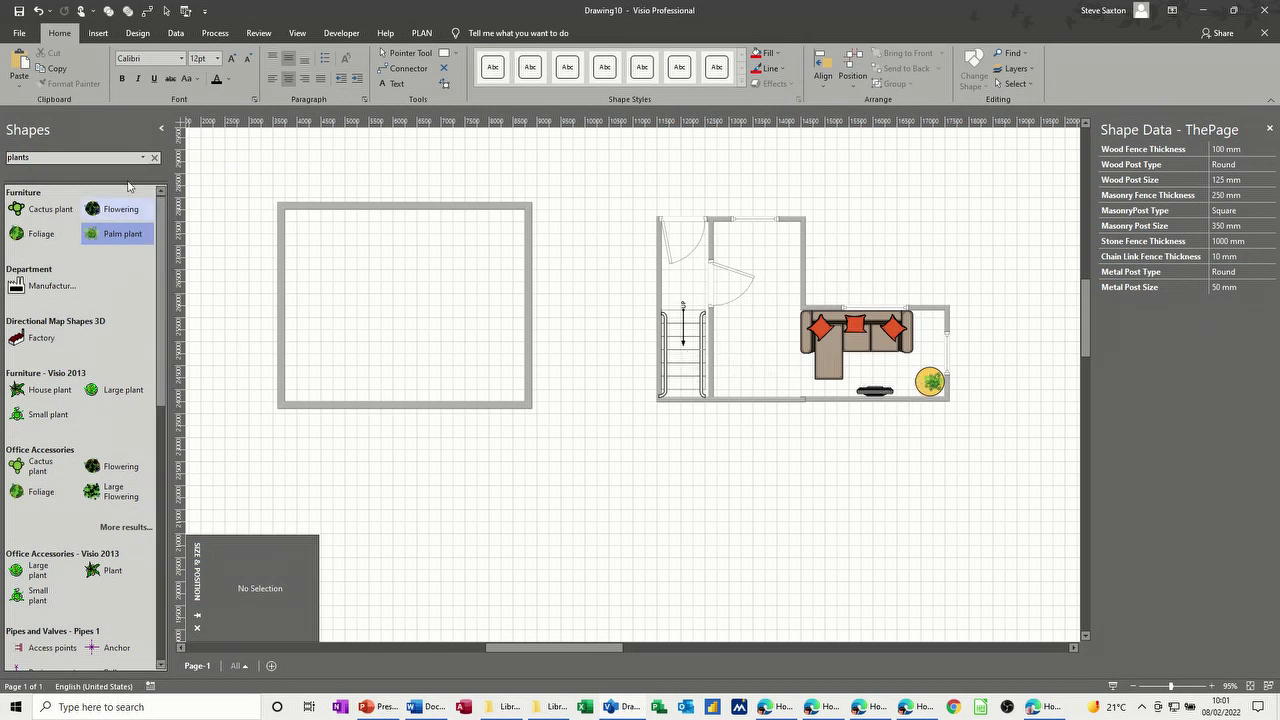
- Clear the shape search and place a recliner in the living room's lower corner beside the staircase wall
left_click(155, 161)
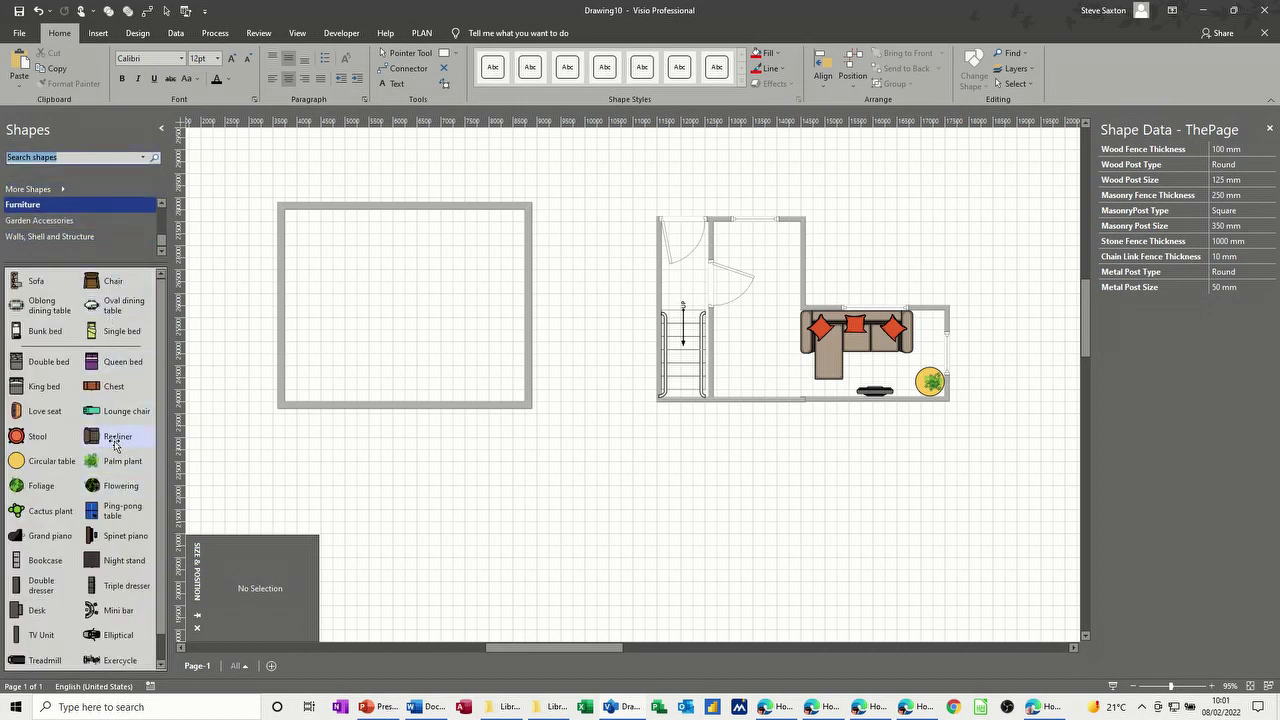
mouse_move(104, 440)
left_mouse_down()
mouse_move(315, 462)
mouse_move(714, 409)
mouse_move(737, 376)
left_mouse_up()
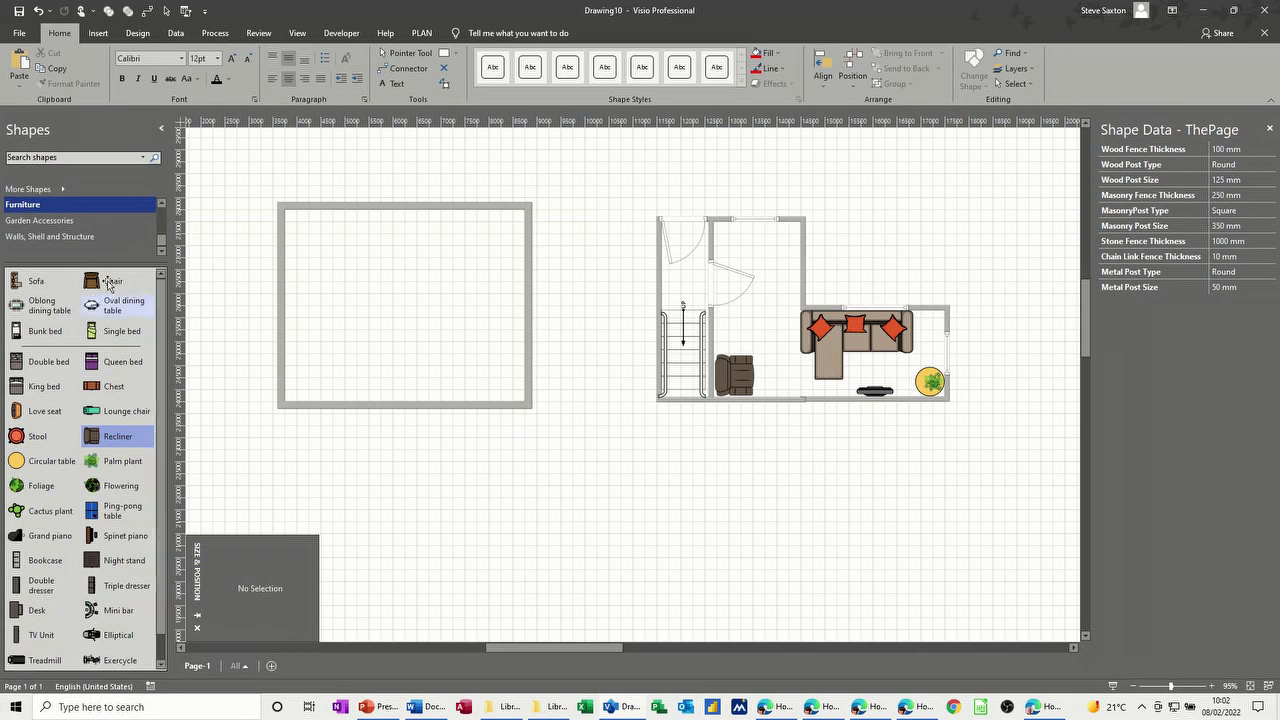
- Place a switch from the Electrical and Telecom stencil on the inner hallway wall, just above the inner door
left_click(161, 203)
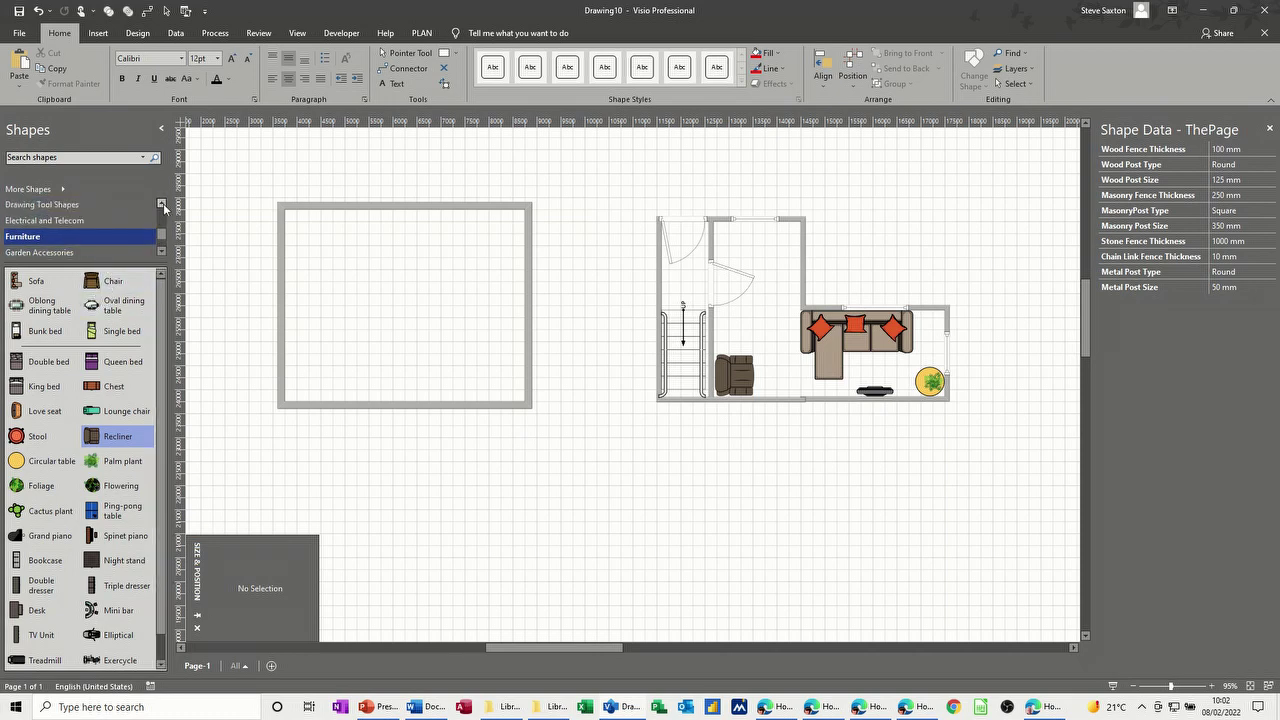
left_click(104, 209)
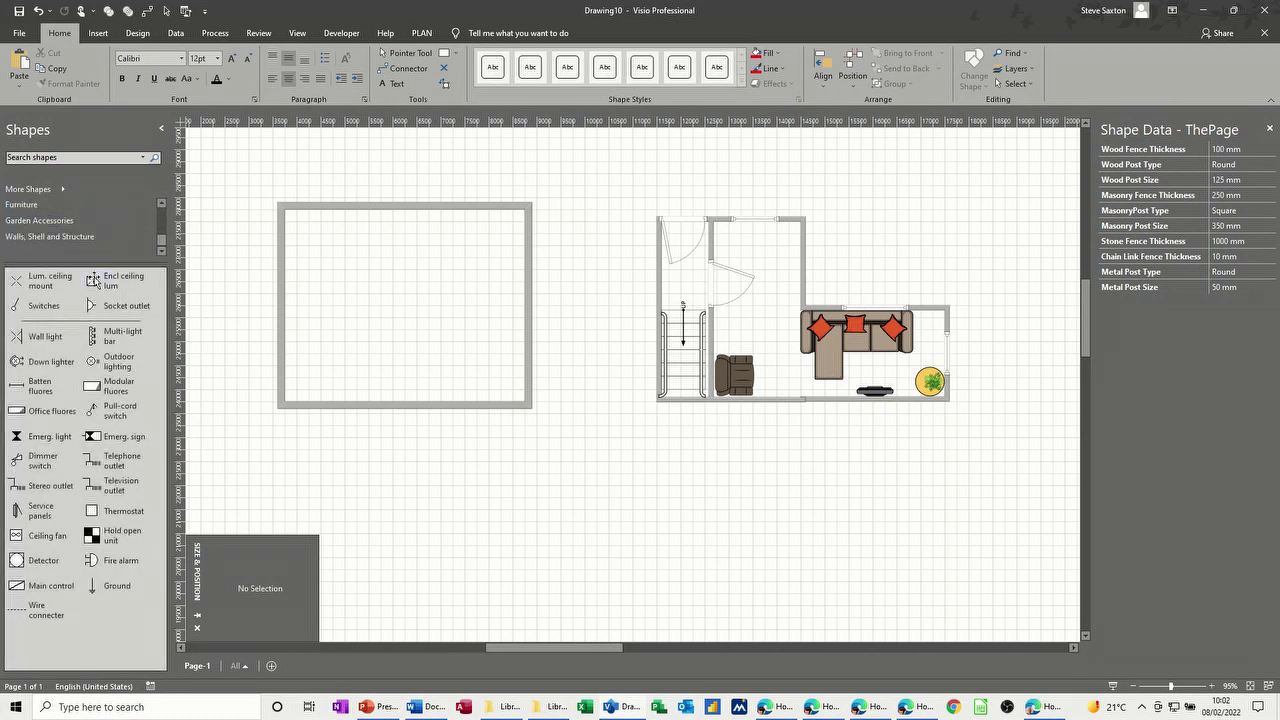
left_click_drag(40, 305, 711, 253)
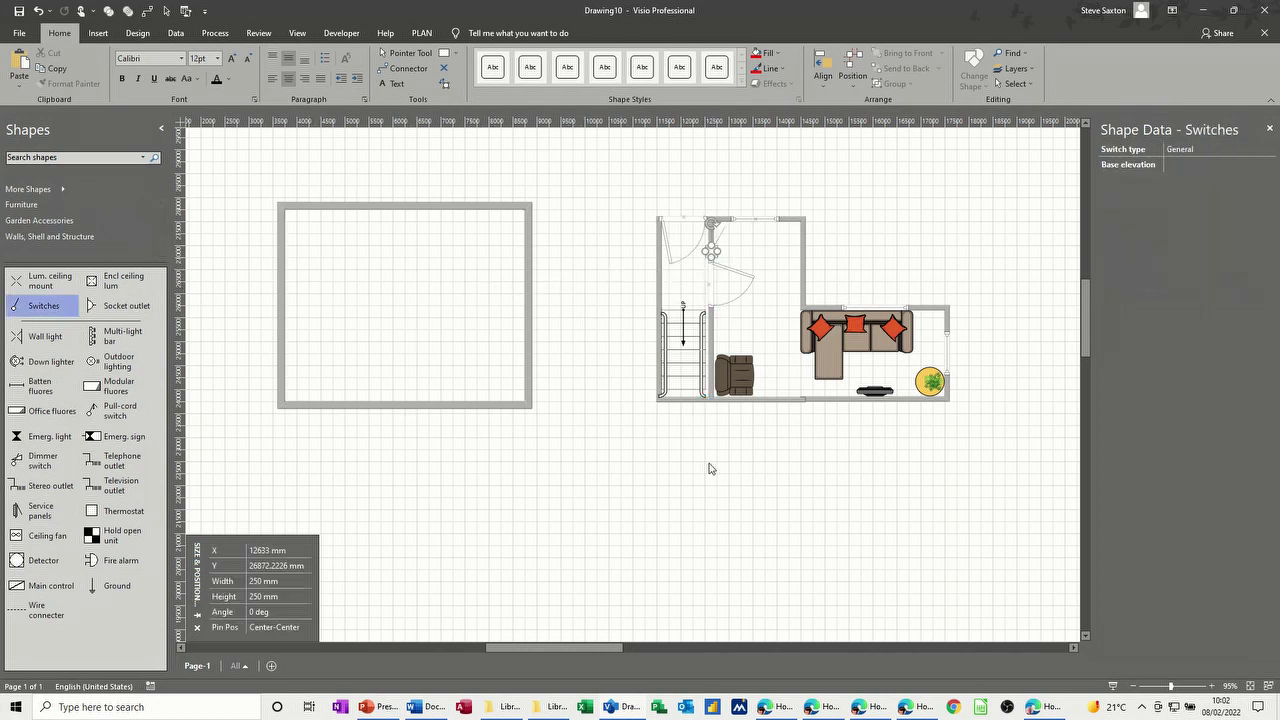
left_click(710, 380)
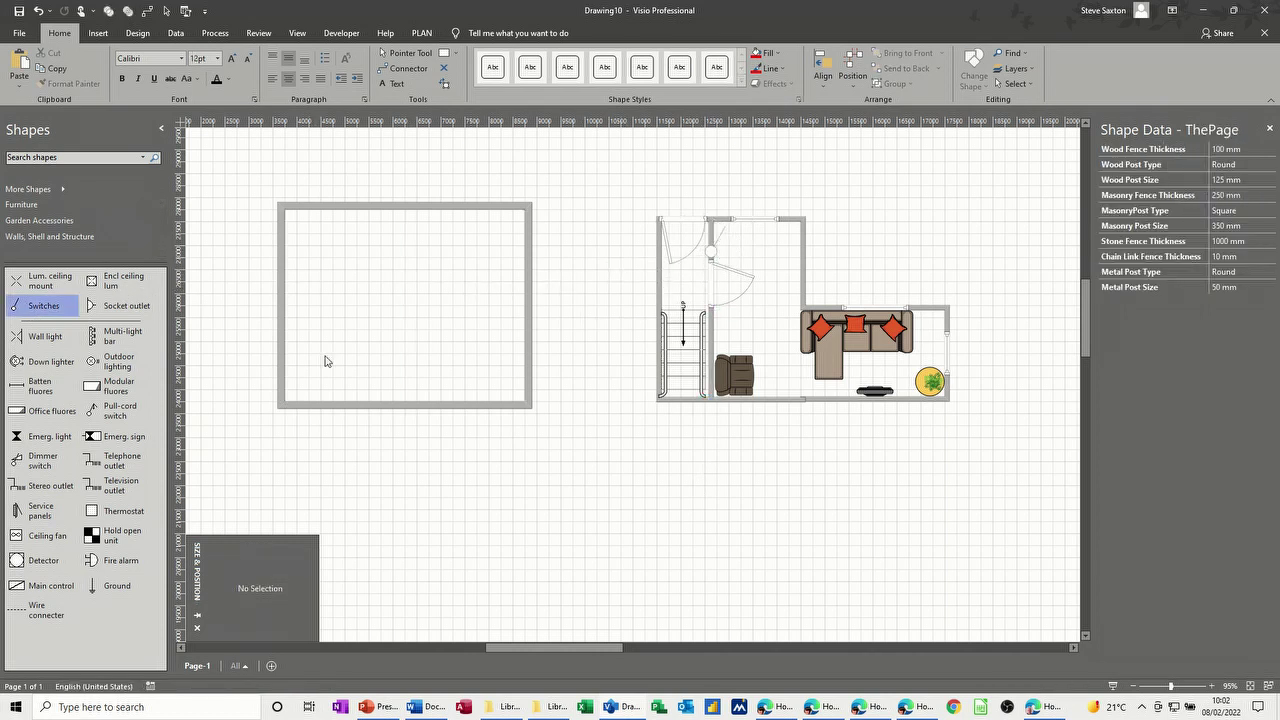
- Place a socket outlet on the bottom wall beside the television, rotated into the room, and another on the inner wall beside the staircase
left_click_drag(88, 312, 851, 400)
left_click(849, 480)
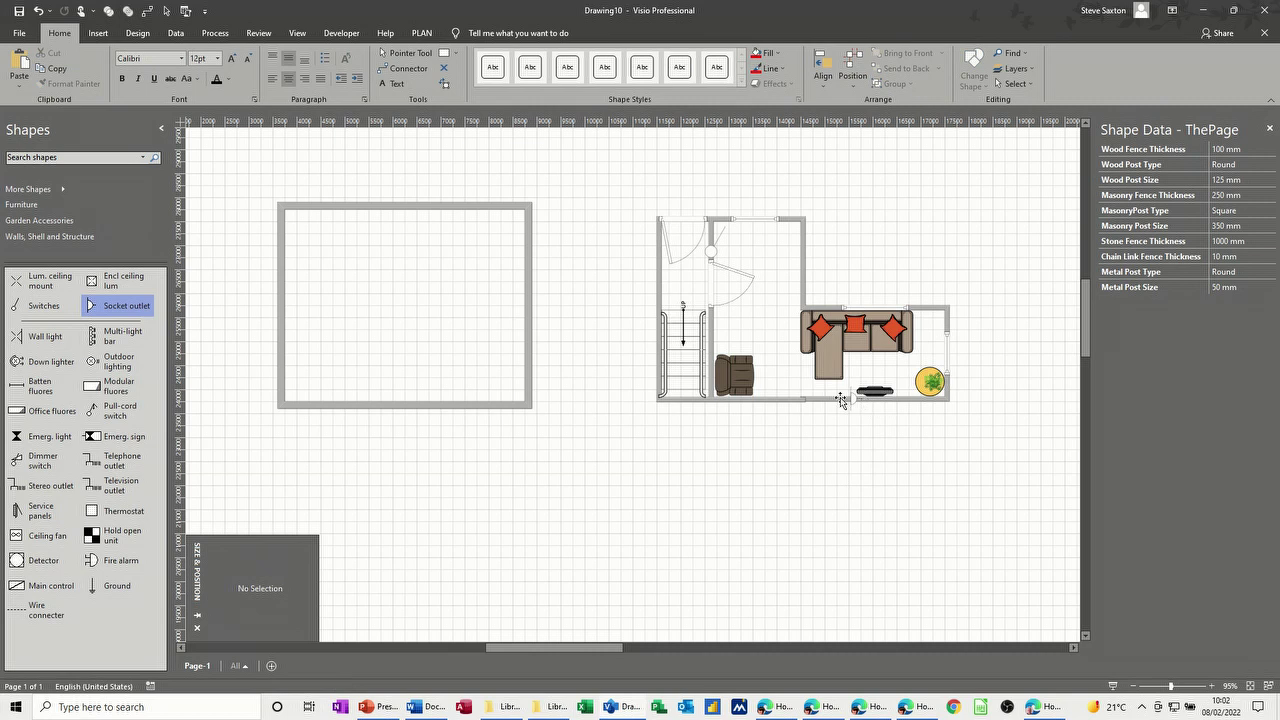
left_click(855, 398)
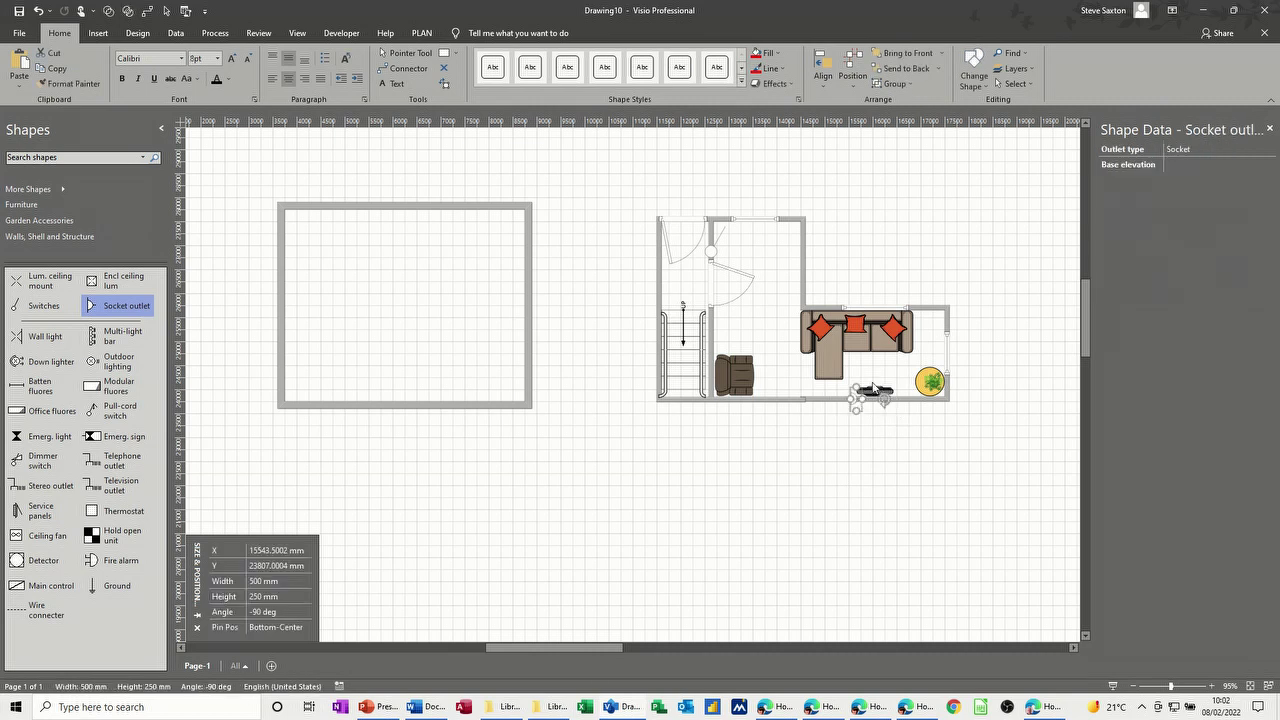
left_click(880, 394)
left_click(871, 407)
left_click_drag(871, 407, 857, 375)
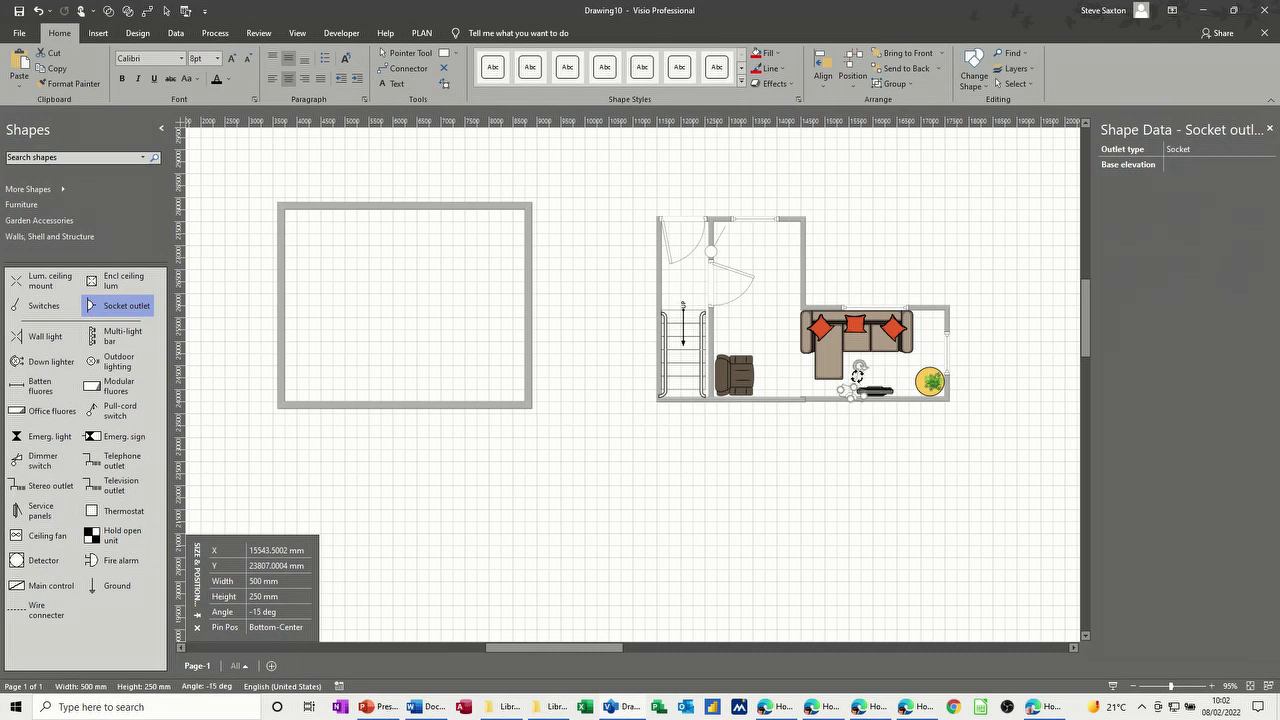
left_click(842, 455)
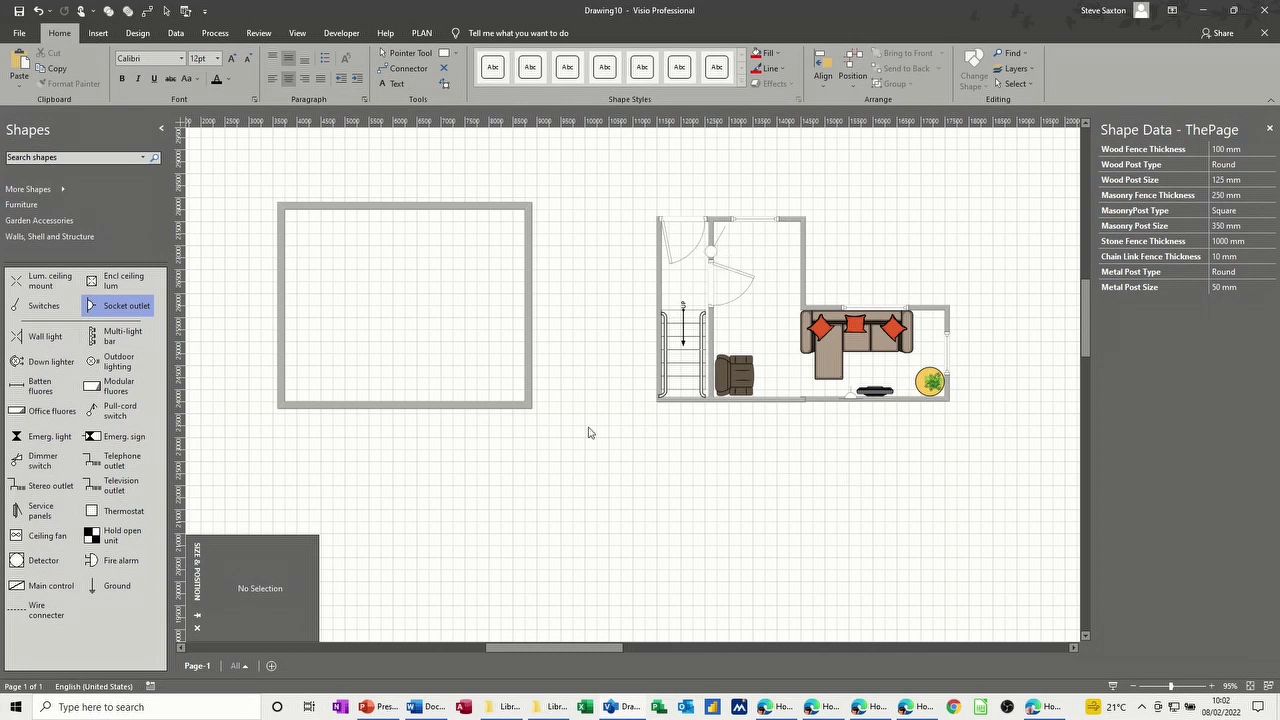
left_click_drag(89, 307, 708, 340)
left_click(750, 465)
- Assign all the shapes of the furnished floor plan to a new layer named "sax"
left_click_drag(624, 186, 1004, 434)
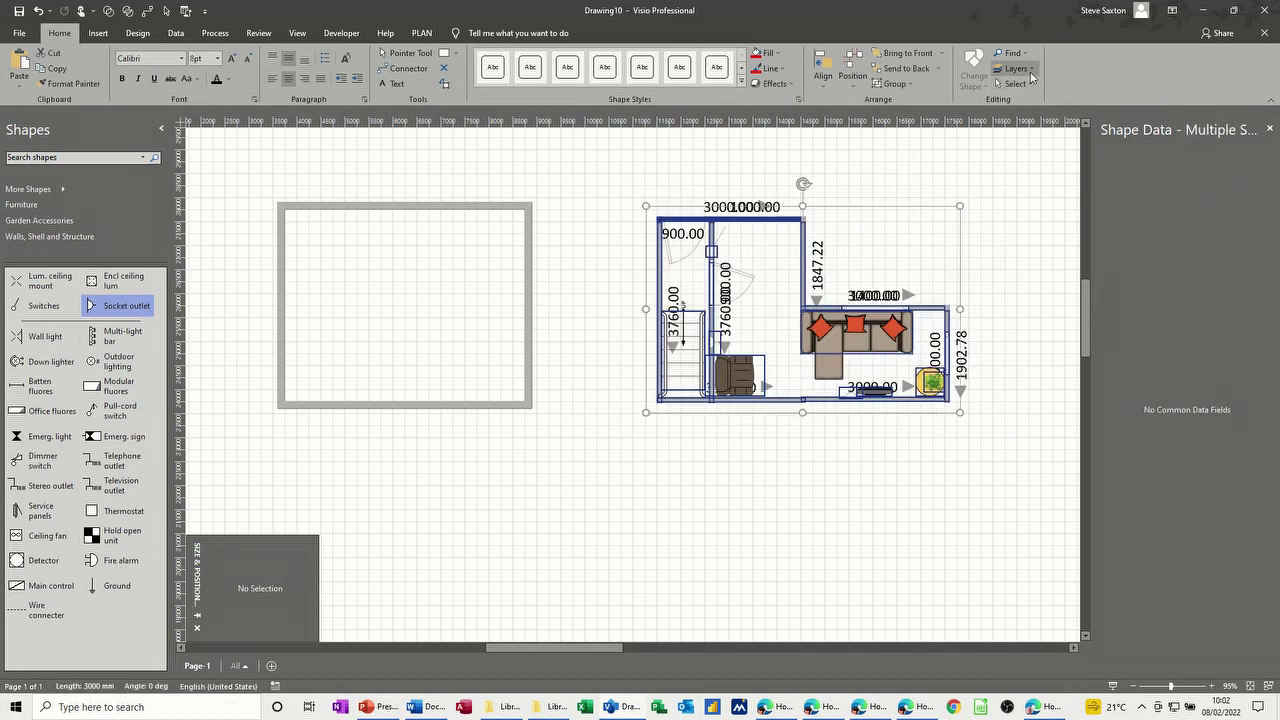
left_click(1016, 68)
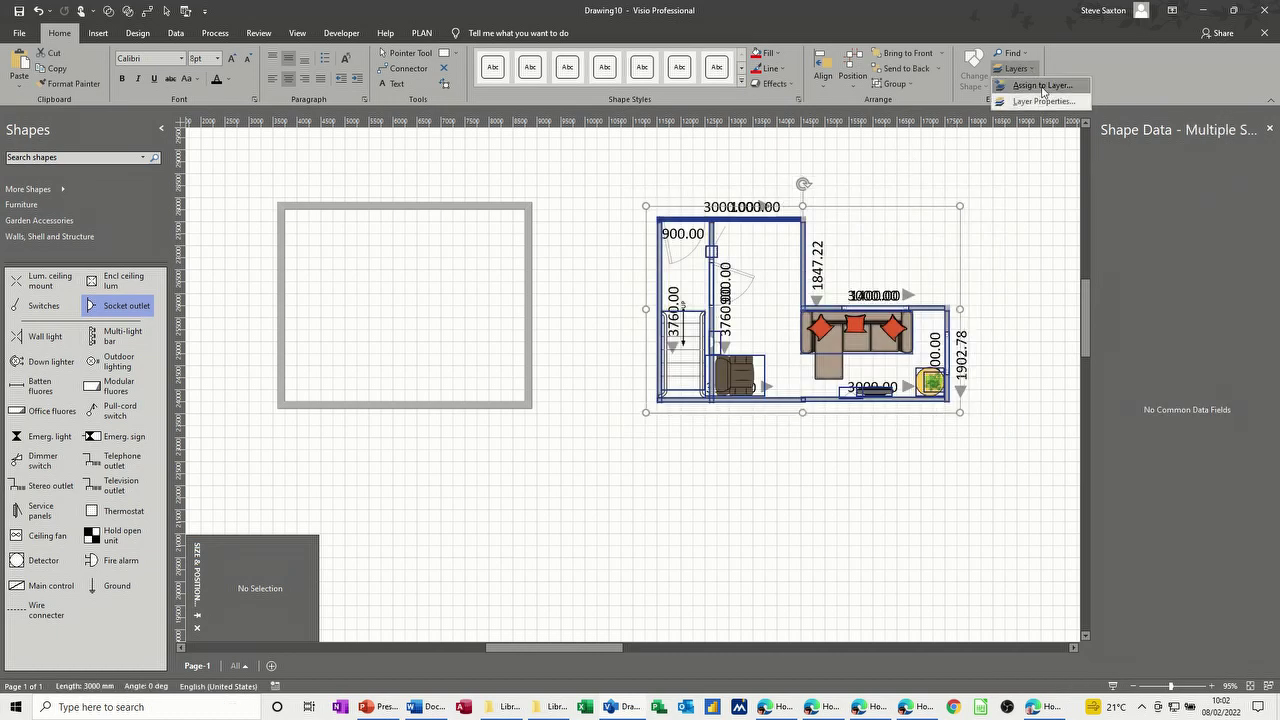
left_click(1040, 86)
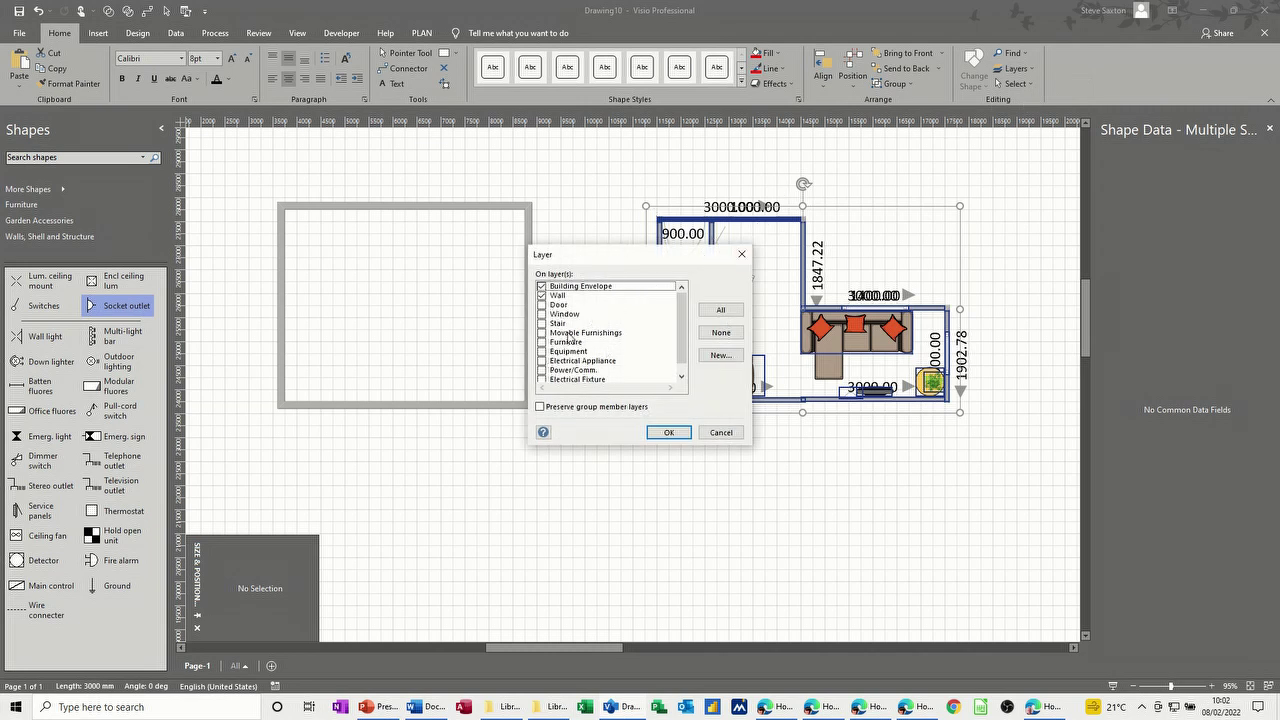
left_click(720, 355)
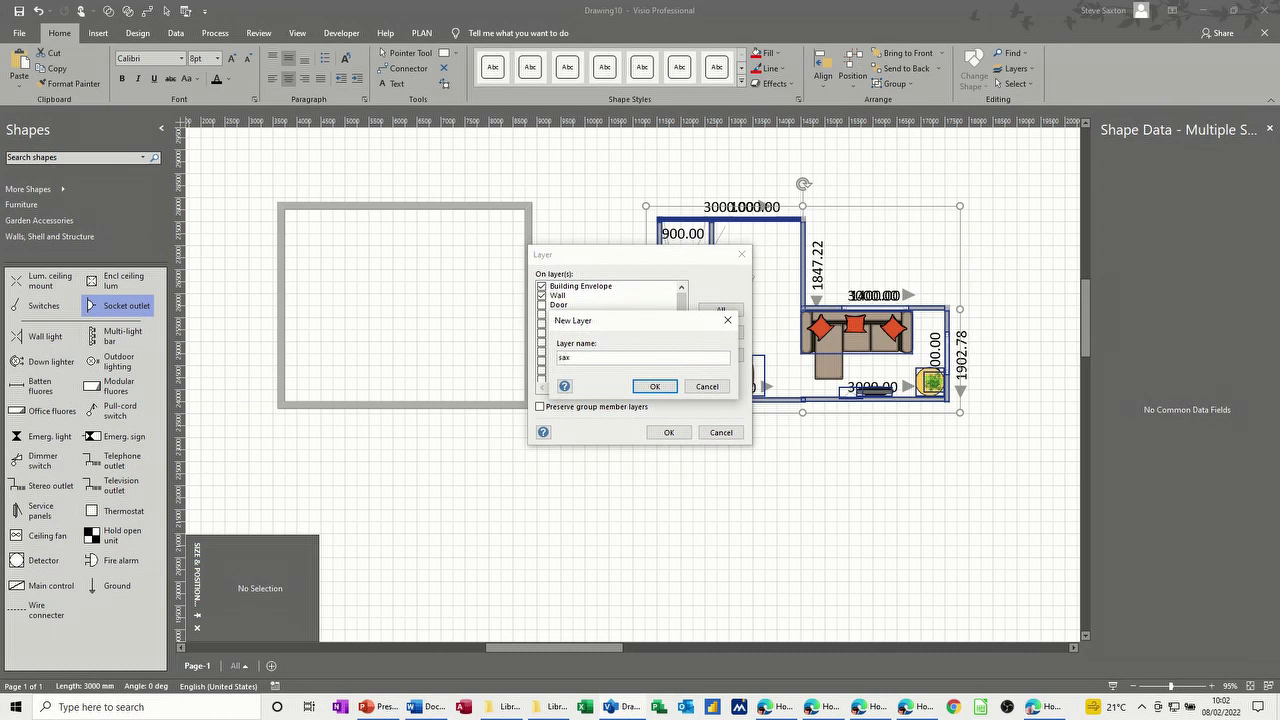
left_click(646, 385)
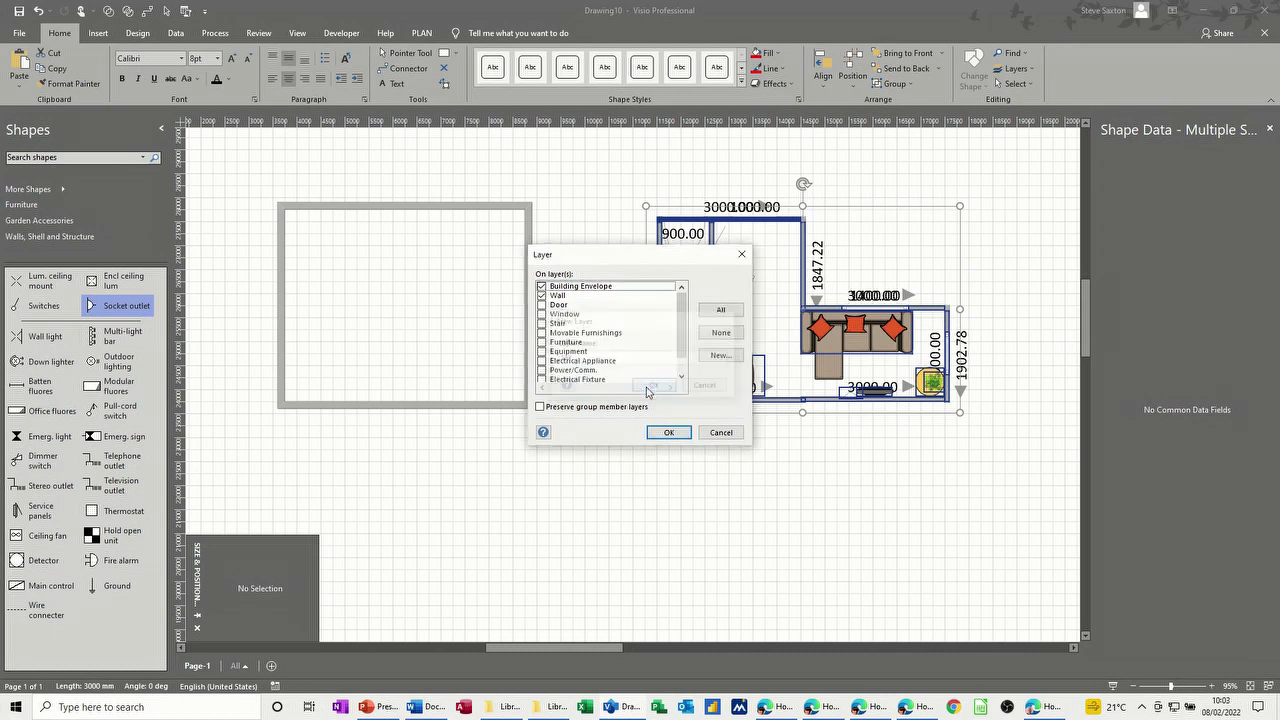
left_click(666, 436)
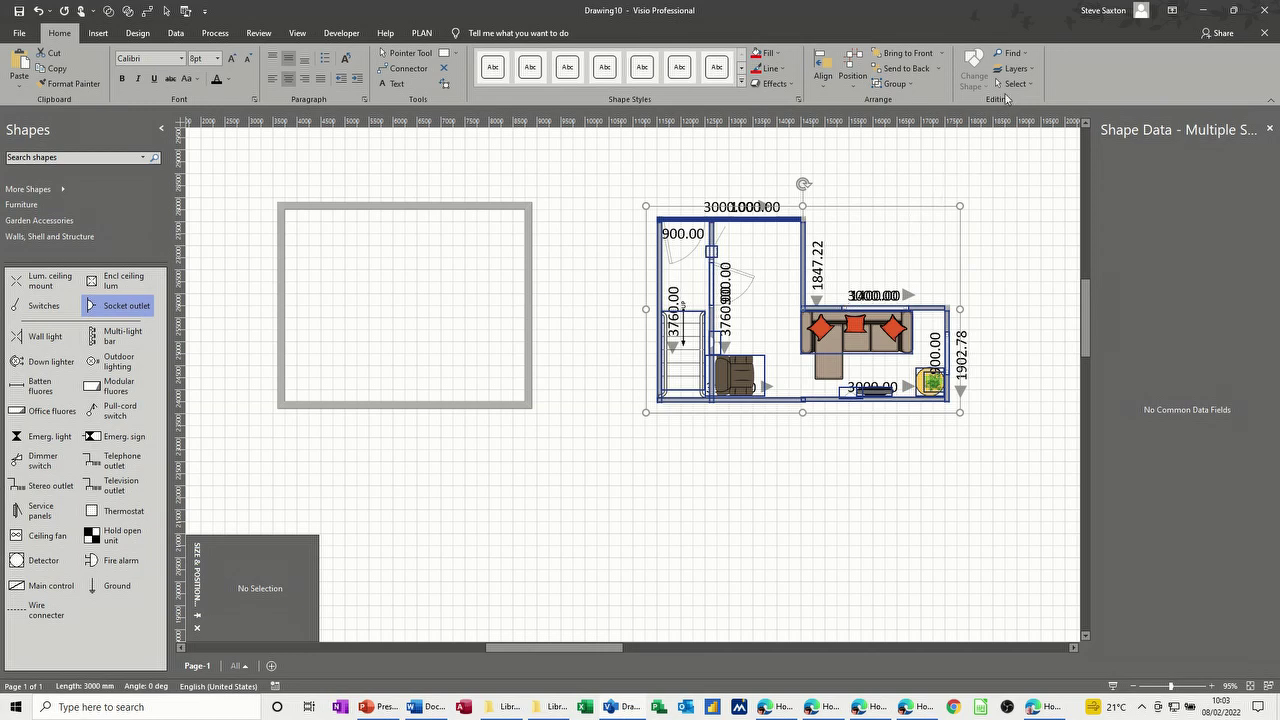
- Lock the "sax" layer in the layer properties and apply the change
left_click(1016, 68)
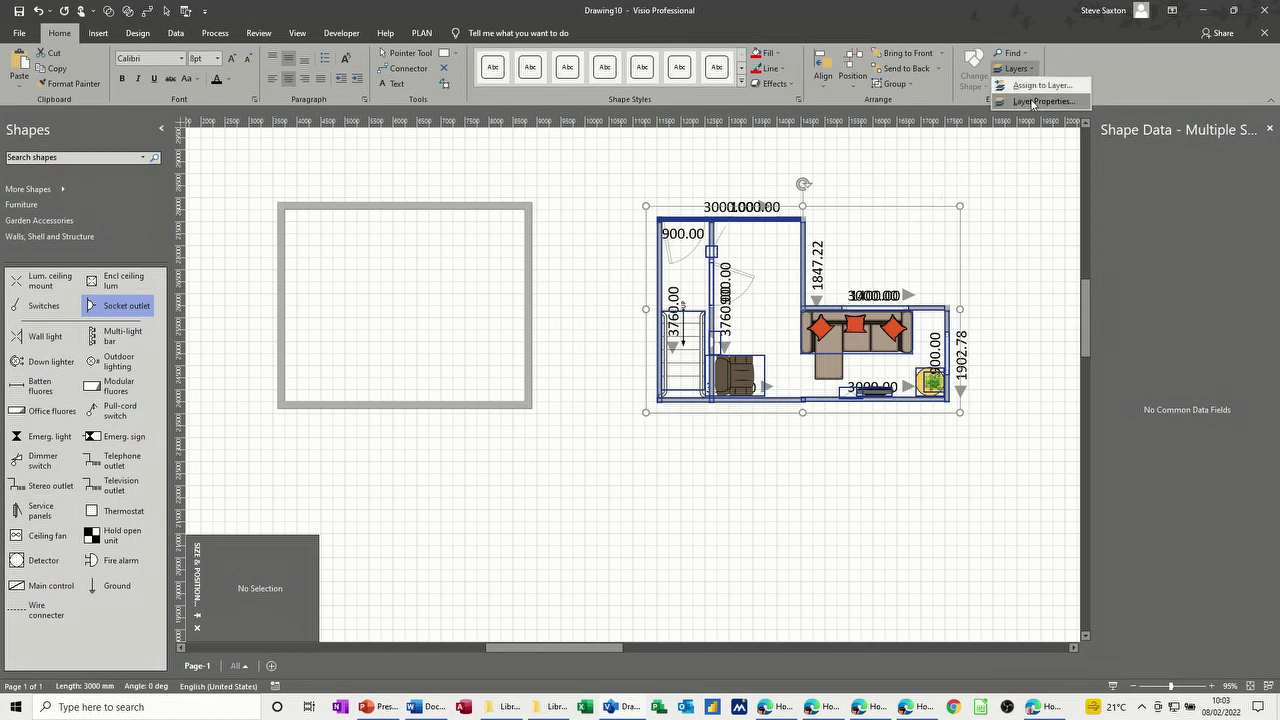
left_click(1033, 101)
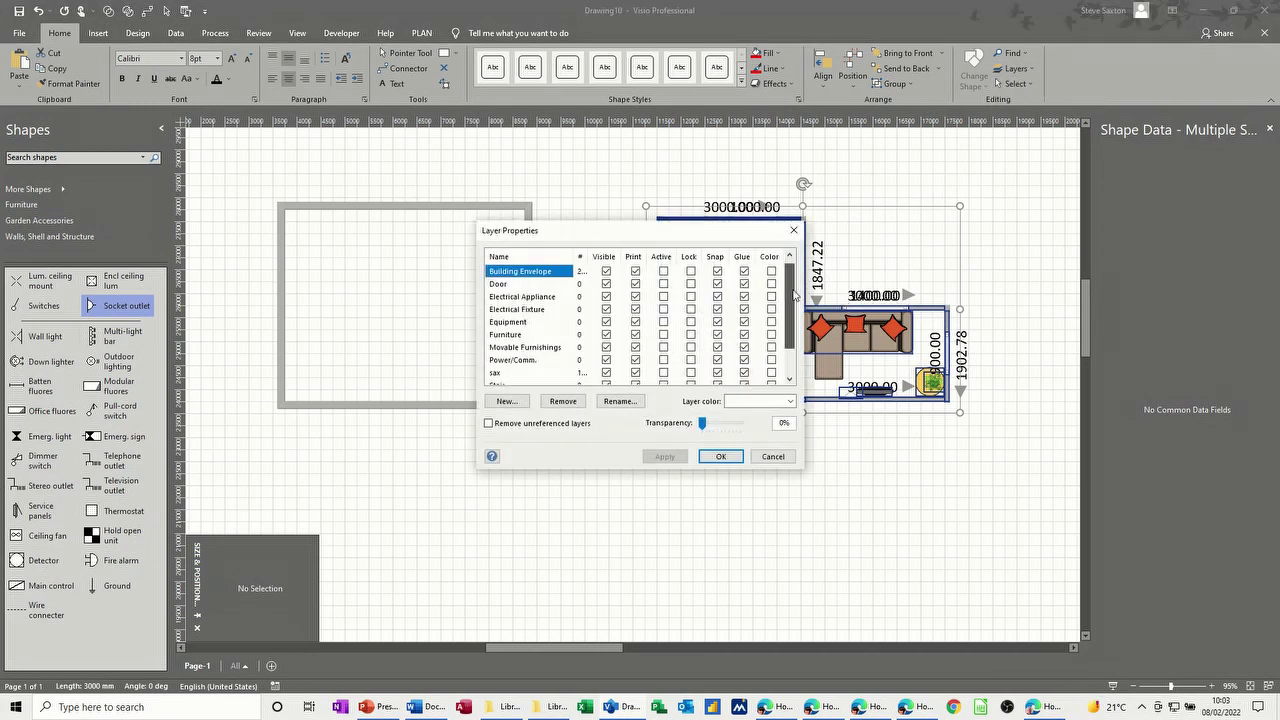
scroll(795, 293, "down", 1)
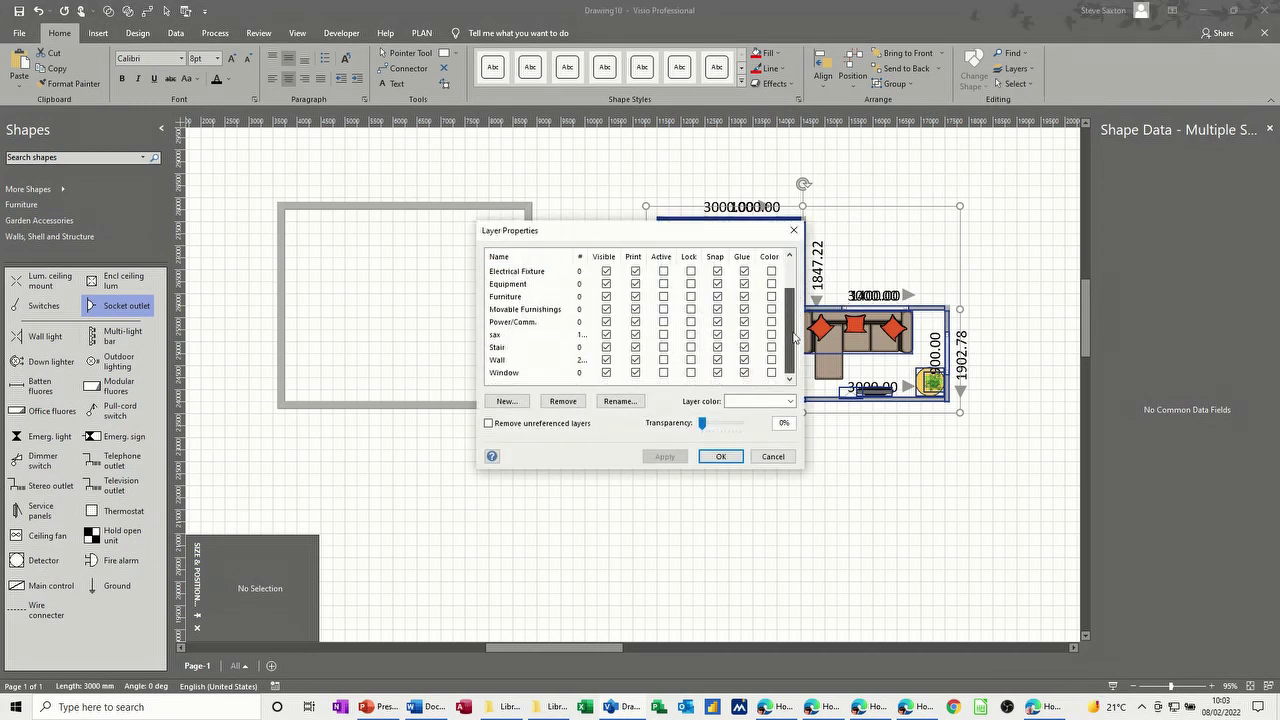
left_click(690, 335)
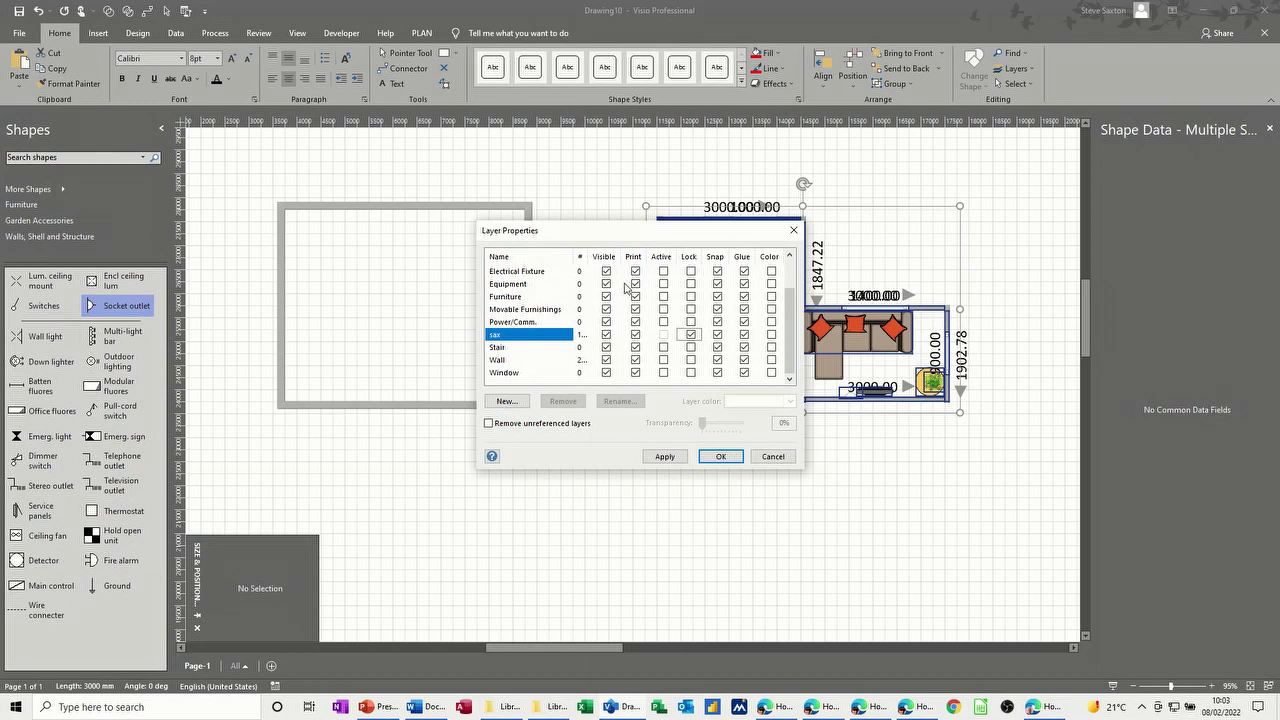
left_click(735, 456)
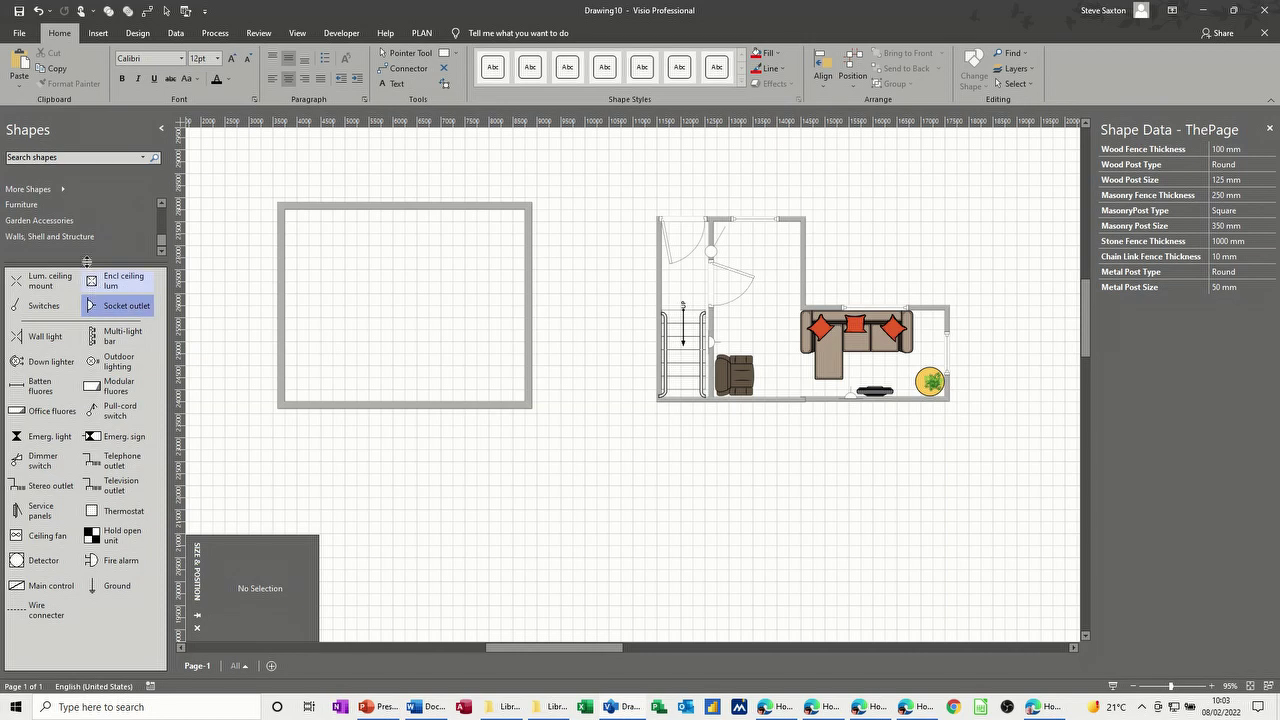
- Place a Furniture chair in the upper room's corner beside the right wall, rotated to -120 degrees
left_click(76, 211)
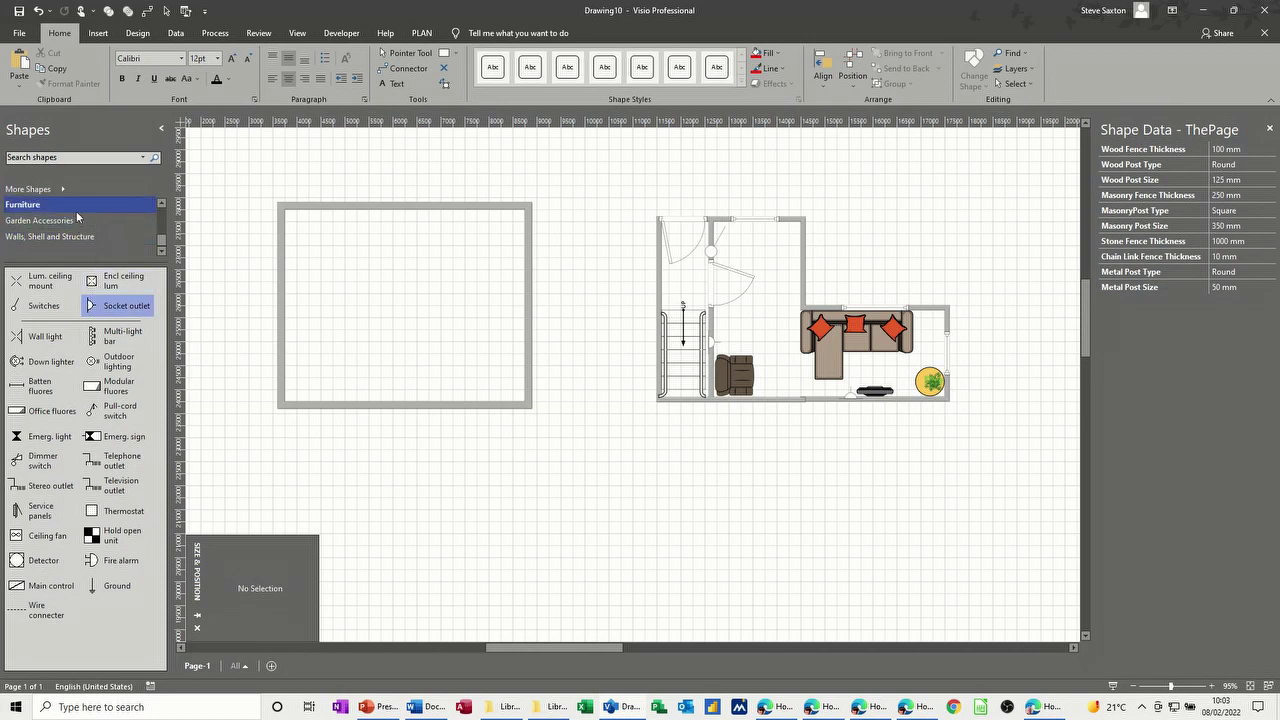
left_click_drag(98, 287, 824, 271)
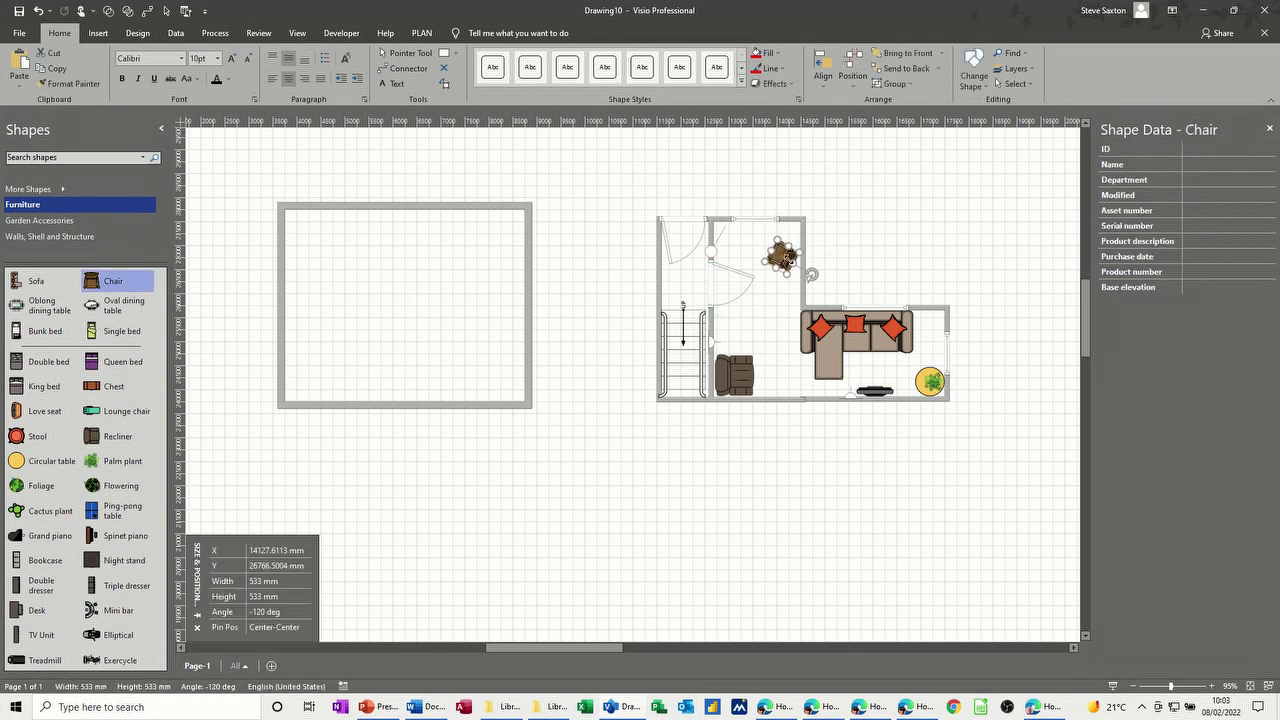
left_click(787, 296)
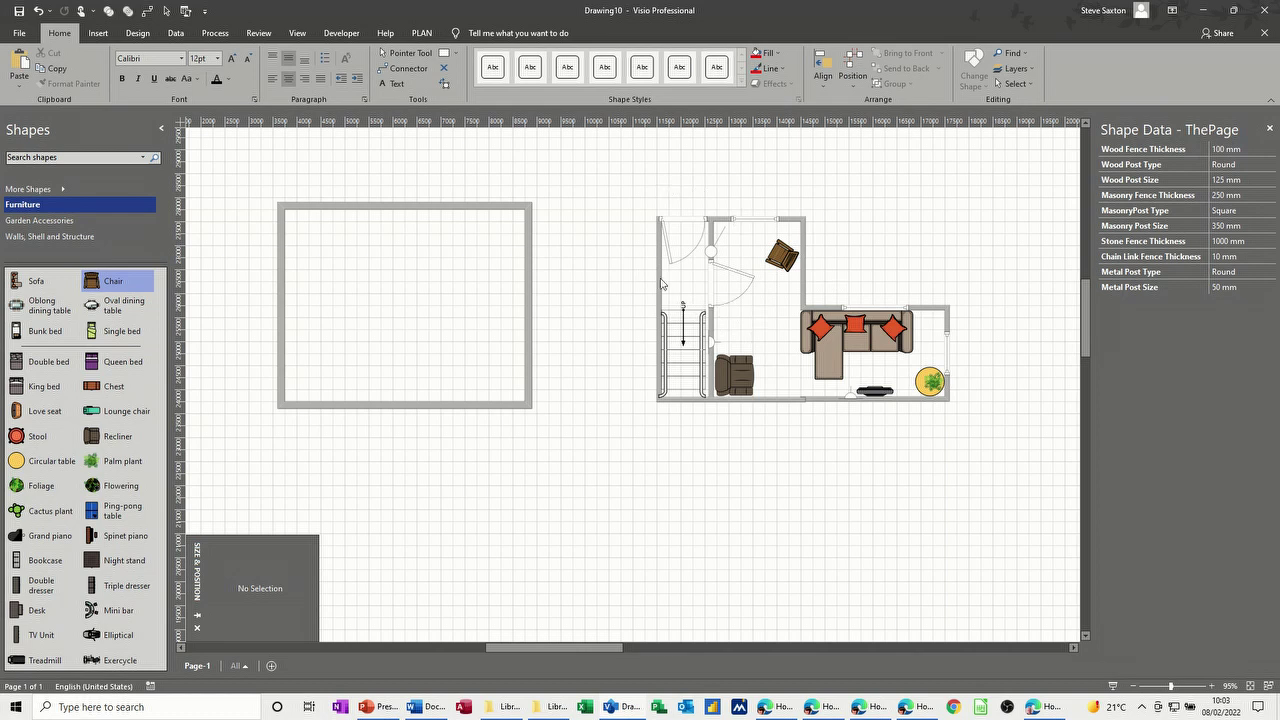
- Place a Measure tool from the Drawing Tool Shapes stencil below the plan's bottom wall, spanning its full width of about 6000 mm
left_click(161, 204)
left_click(161, 204)
left_click(99, 202)
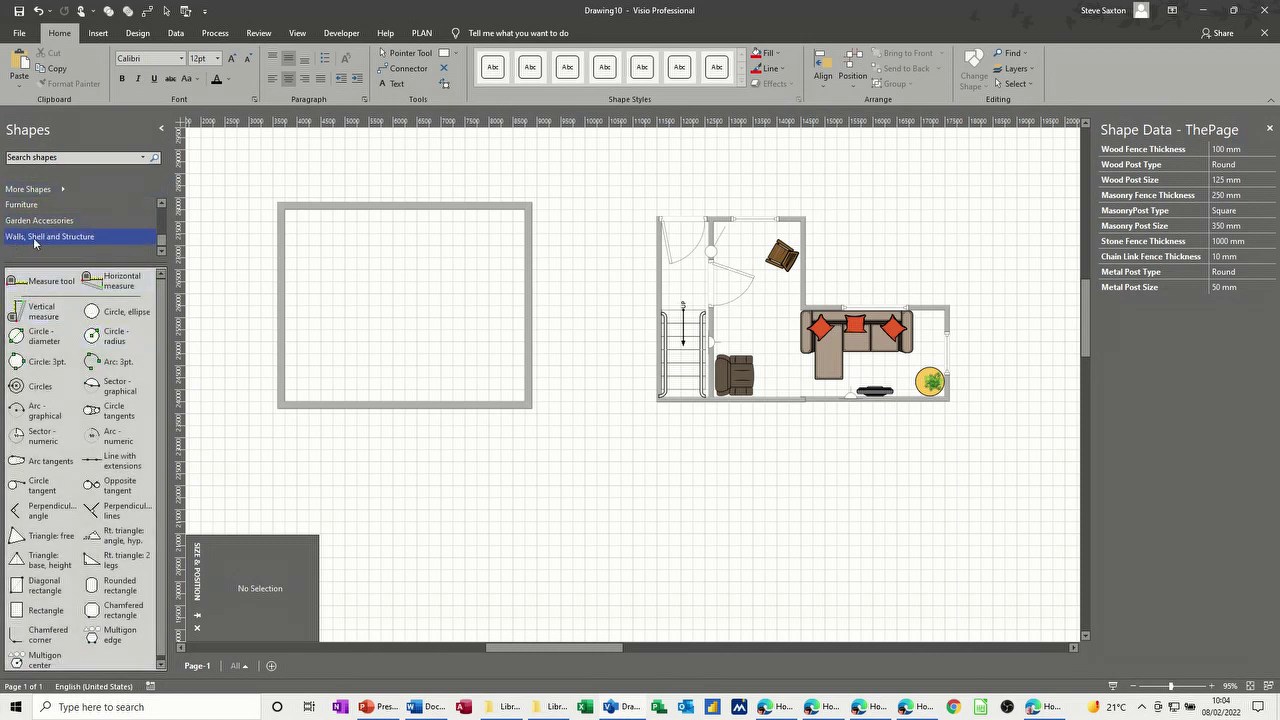
left_click(161, 204)
left_click(161, 204)
left_click(161, 204)
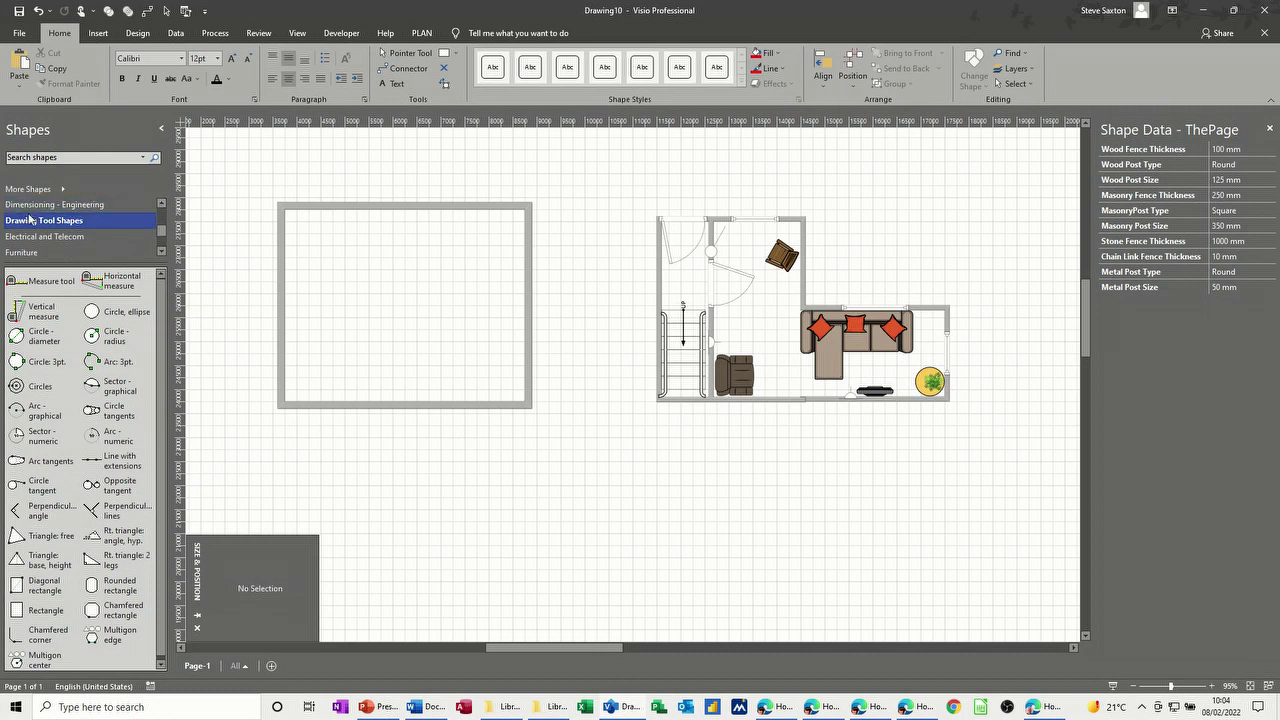
scroll(60, 235, "down", 3)
left_click_drag(45, 280, 944, 424)
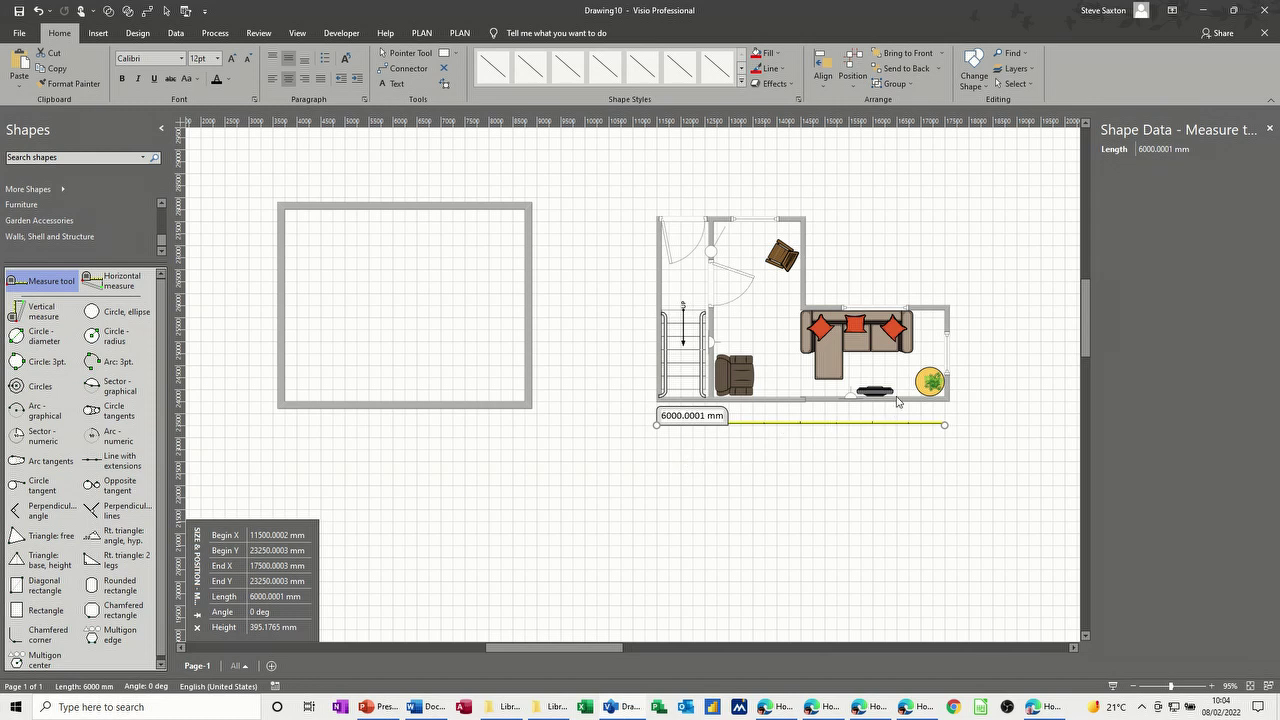
key("Escape")
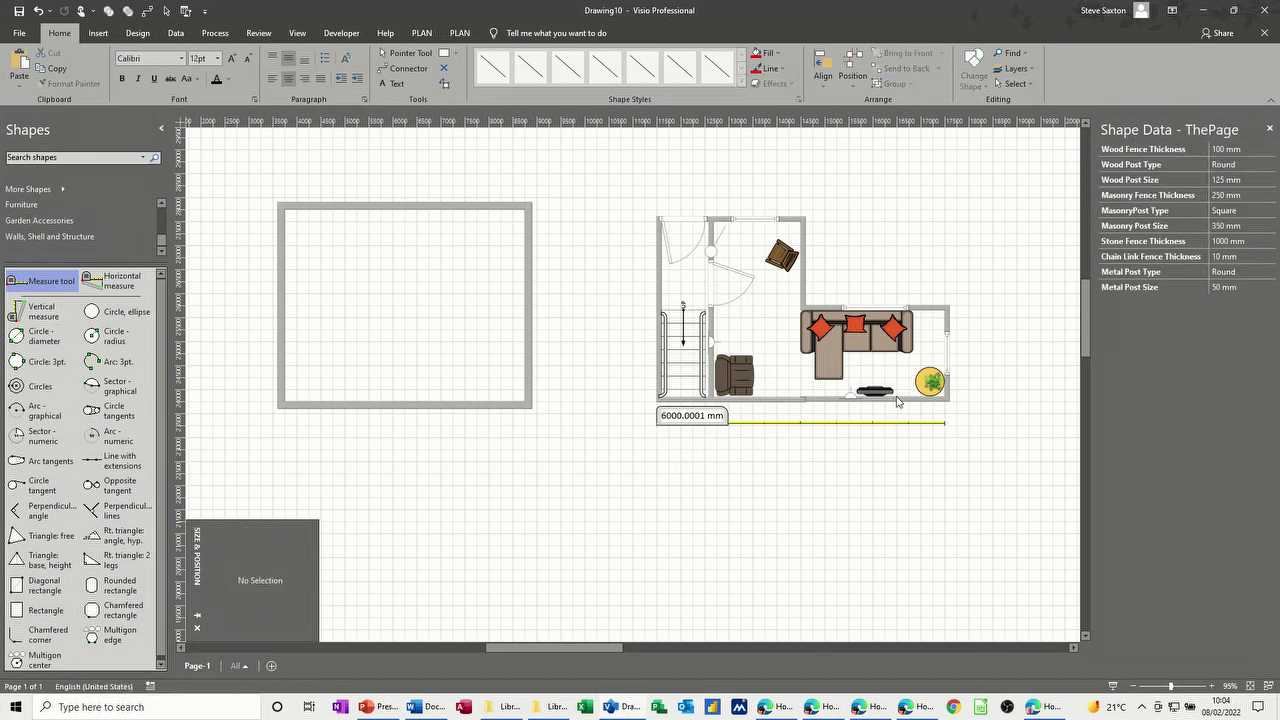
- Duplicate the bottom measure, move the copy onto the plan's top wall and shorten it to that wall's width, about 3092 mm
left_click(707, 424)
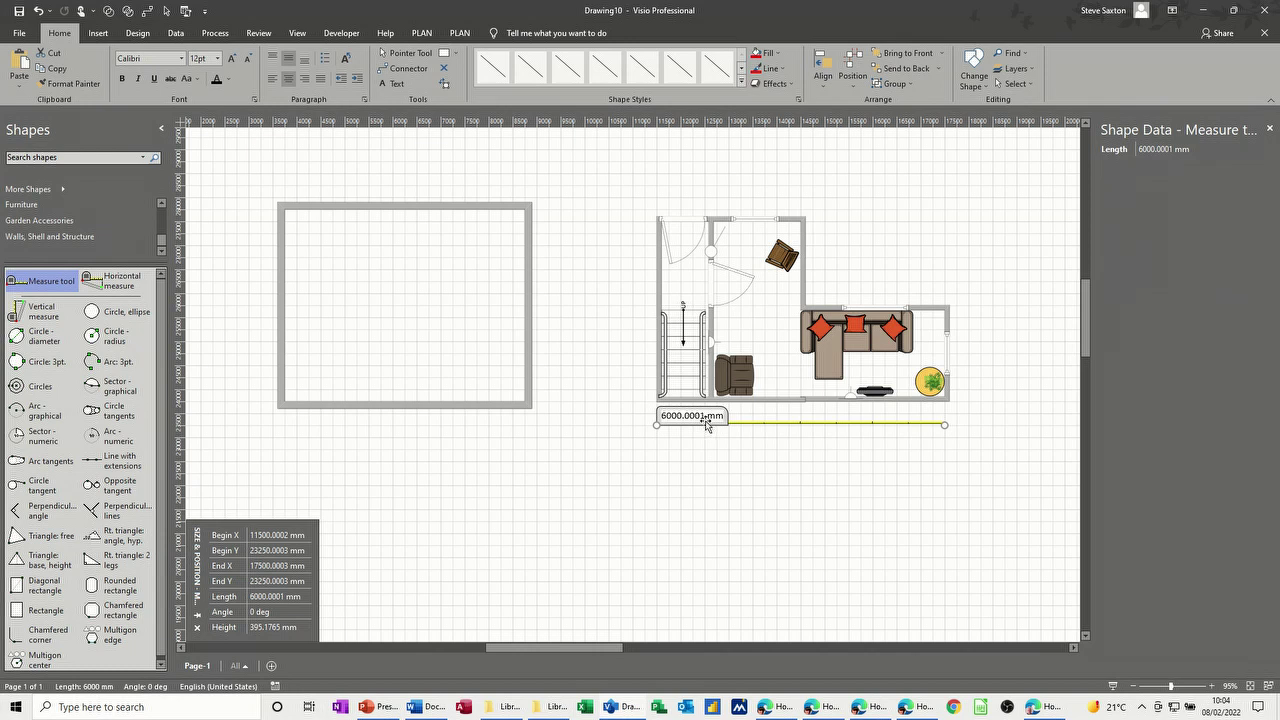
key("ctrl+d")
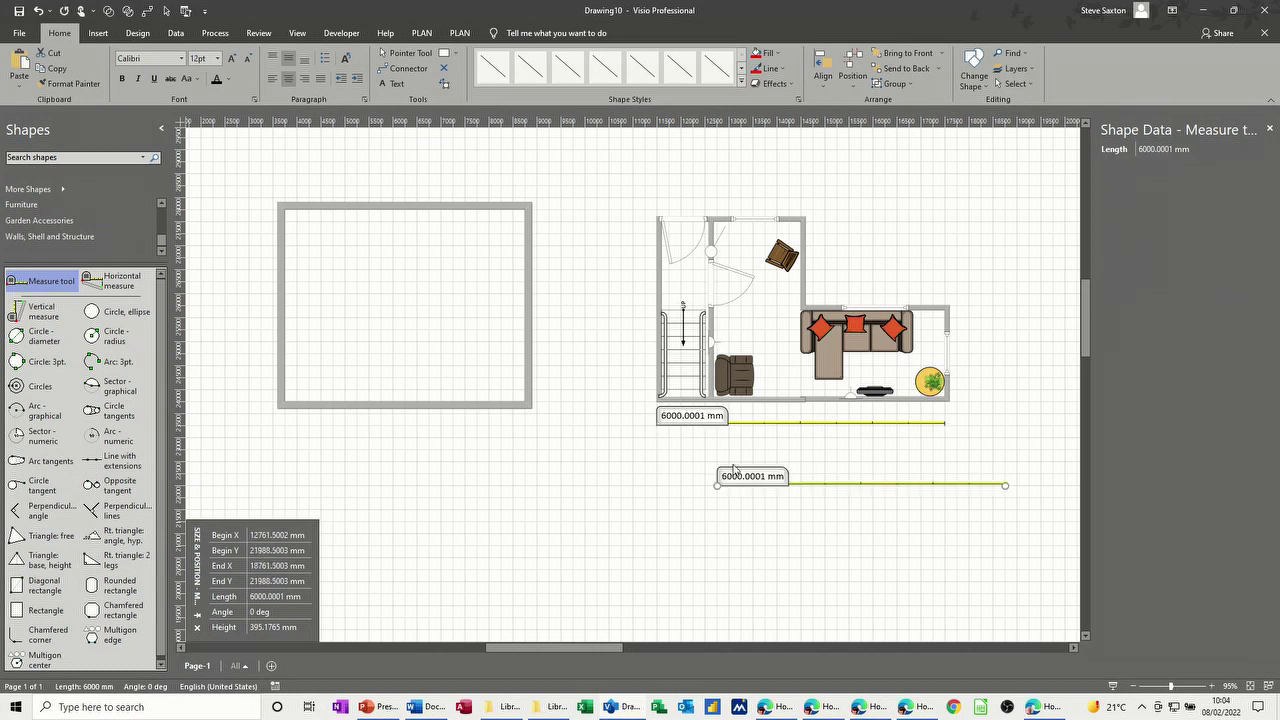
left_click_drag(741, 481, 680, 212)
left_click_drag(947, 217, 805, 215)
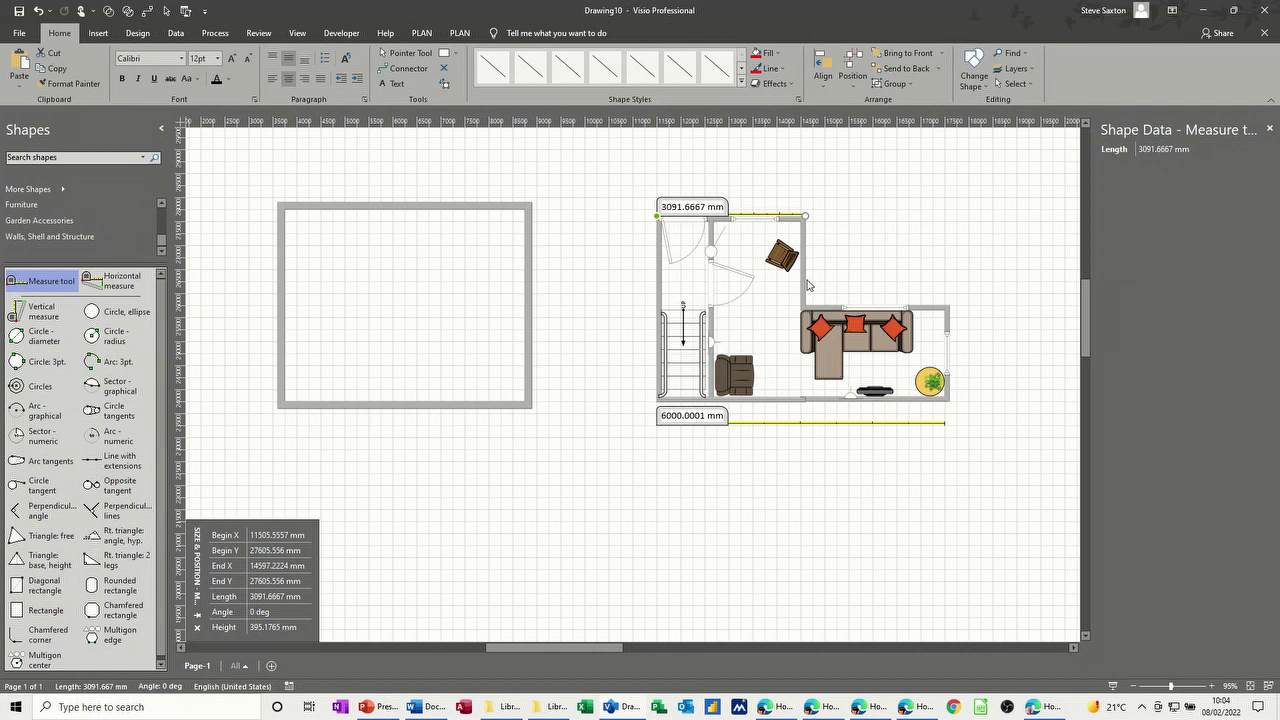
left_click(802, 287)
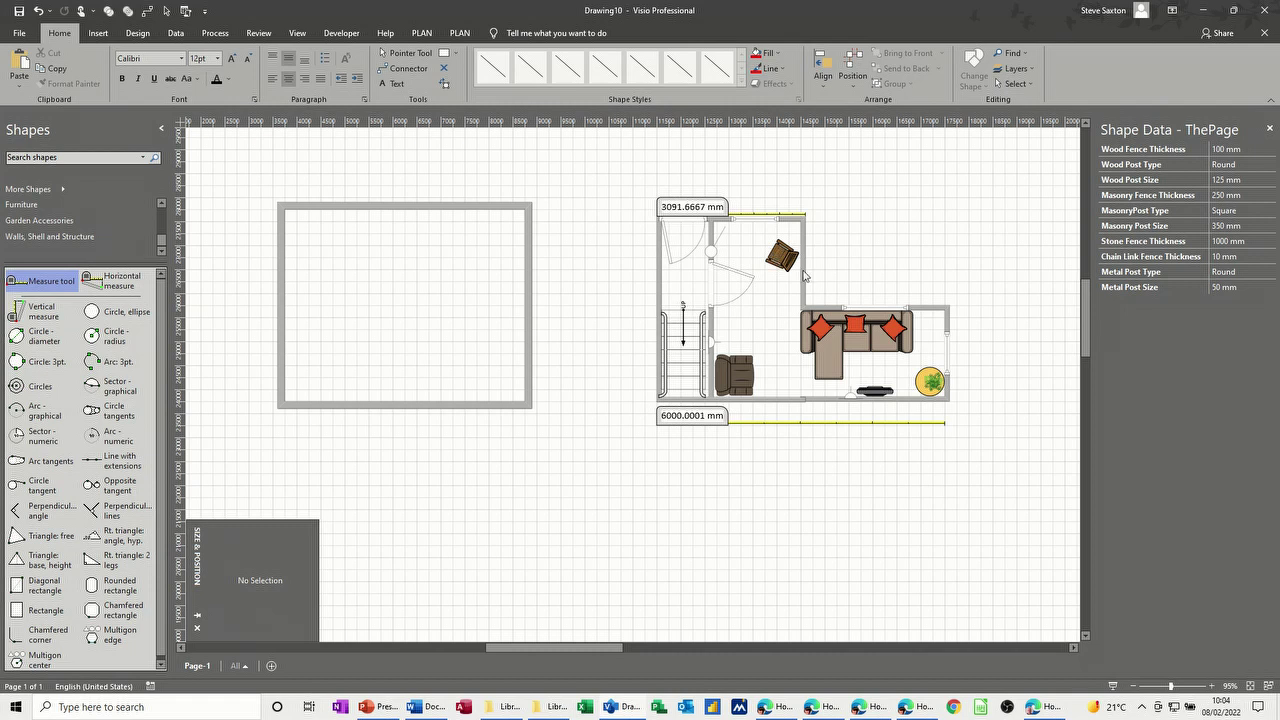
- Duplicate the top wall's measure and fit the copy along the wall above the sofa, about 2959 mm long
left_click(528, 290)
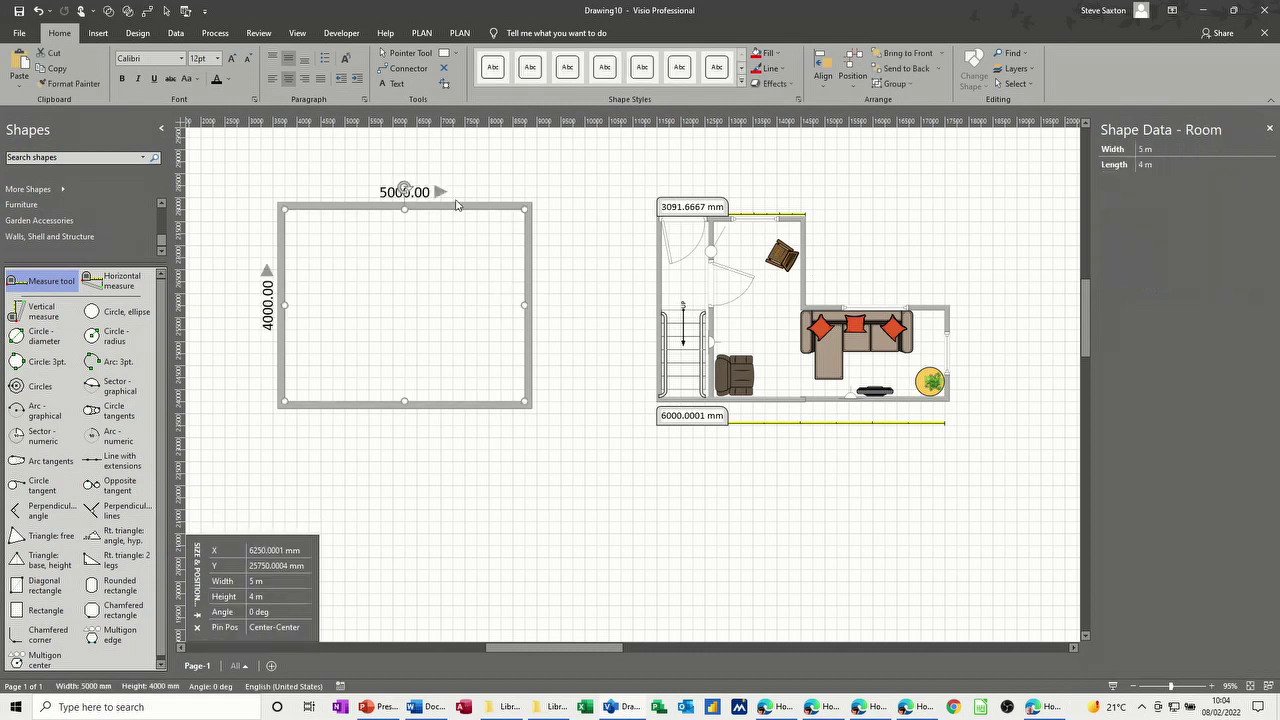
left_click(404, 189)
left_click(684, 210)
key("ctrl+d")
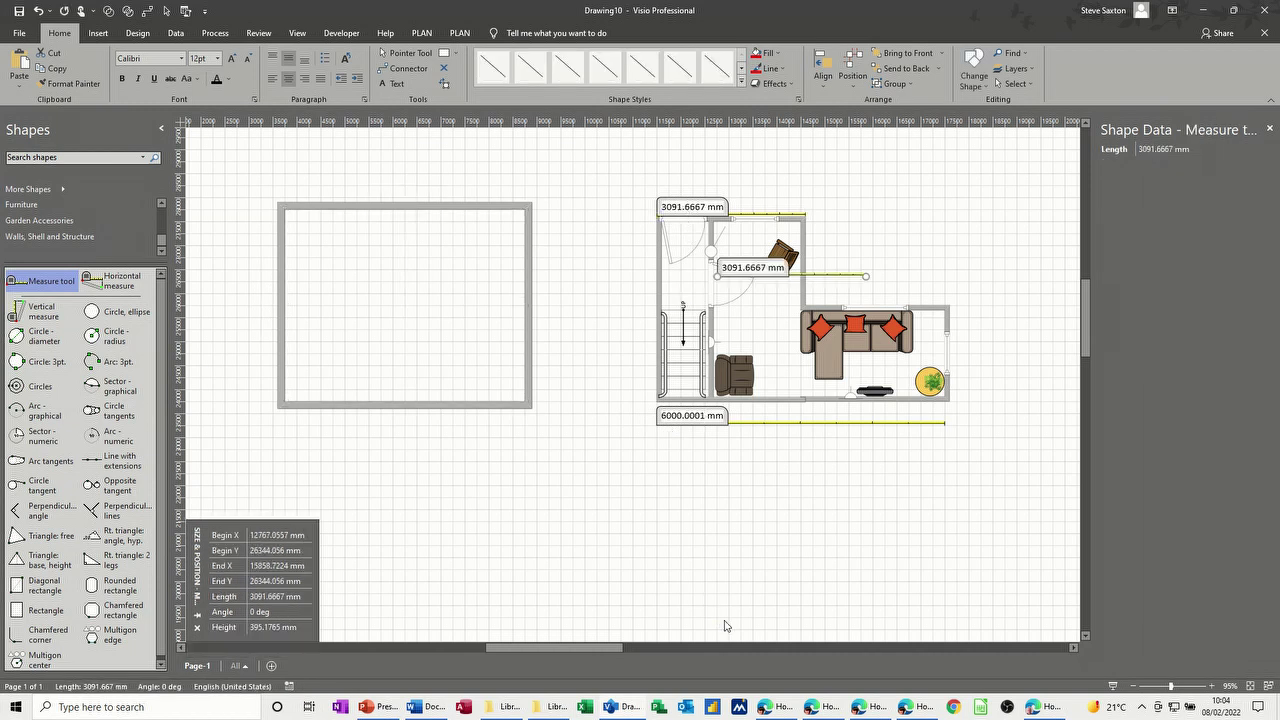
left_click_drag(756, 274, 843, 299)
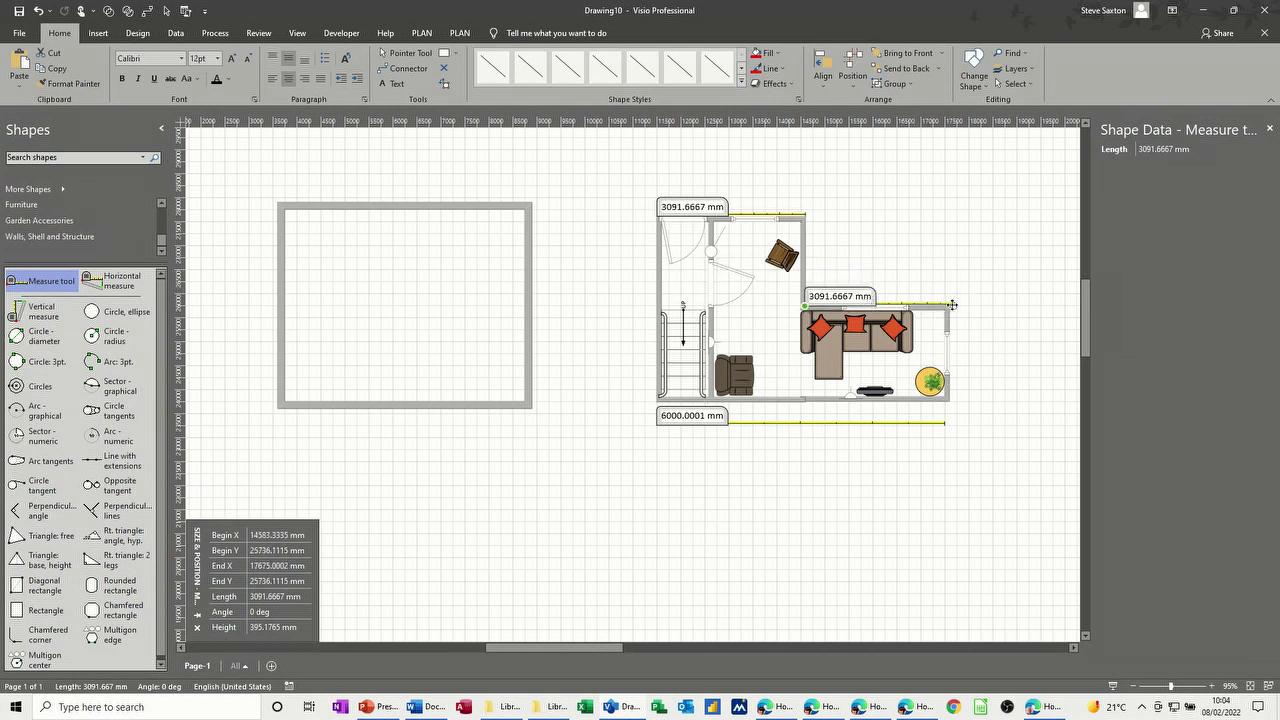
left_click_drag(954, 305, 946, 305)
left_click(990, 357)
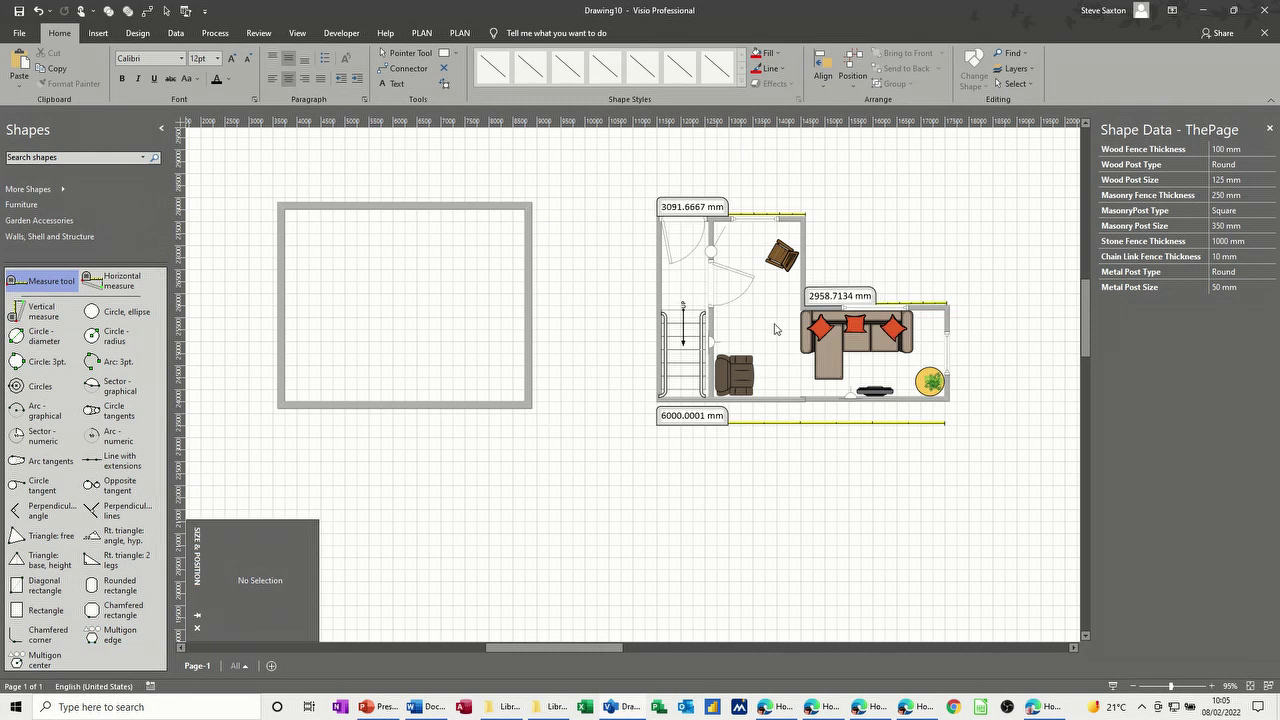
- Duplicate the measure above the sofa and stretch the copy vertically along the plan's left outer wall, about 3760 mm long
left_click(833, 296)
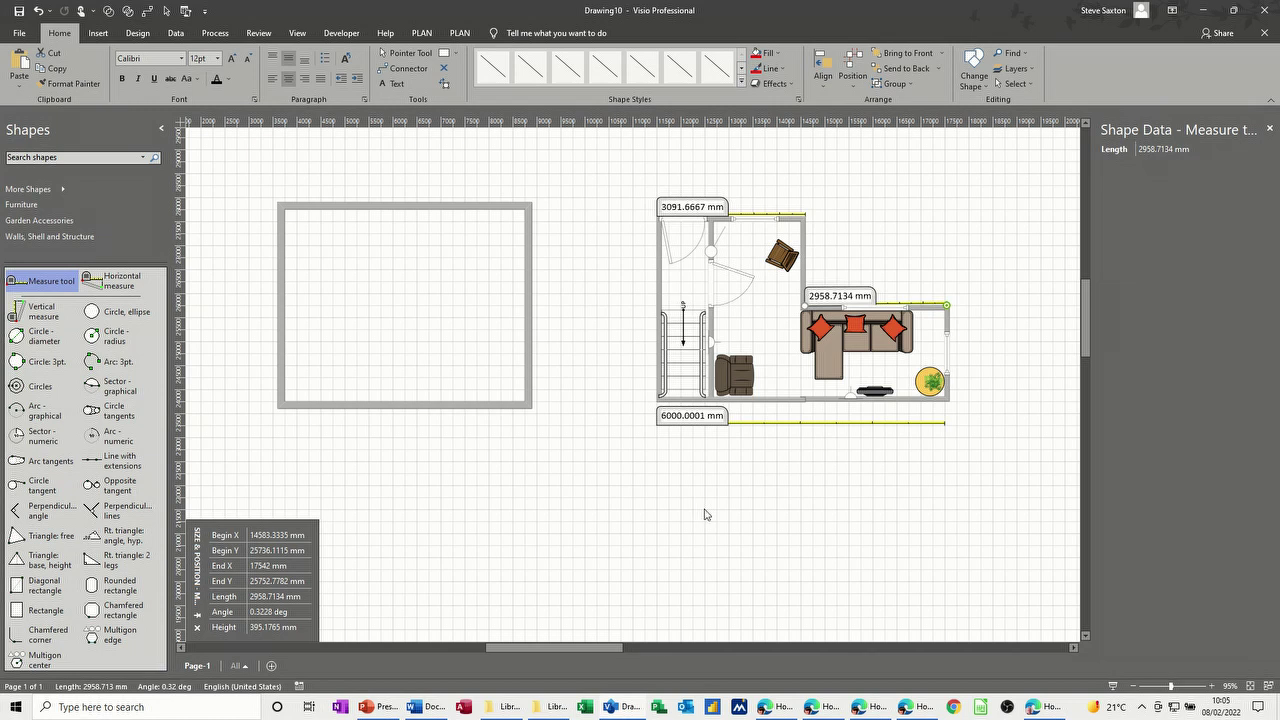
key("ctrl+d")
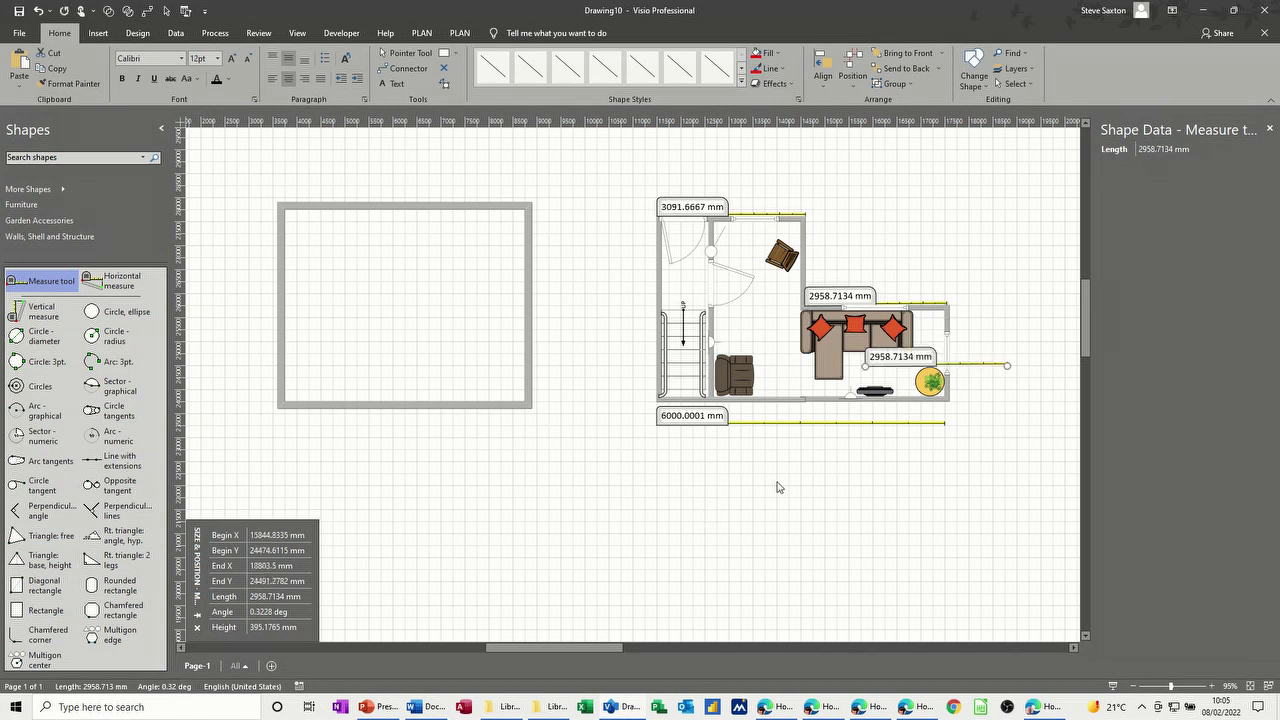
left_click_drag(918, 358, 657, 221)
left_click_drag(578, 341, 657, 400)
left_click(659, 475)
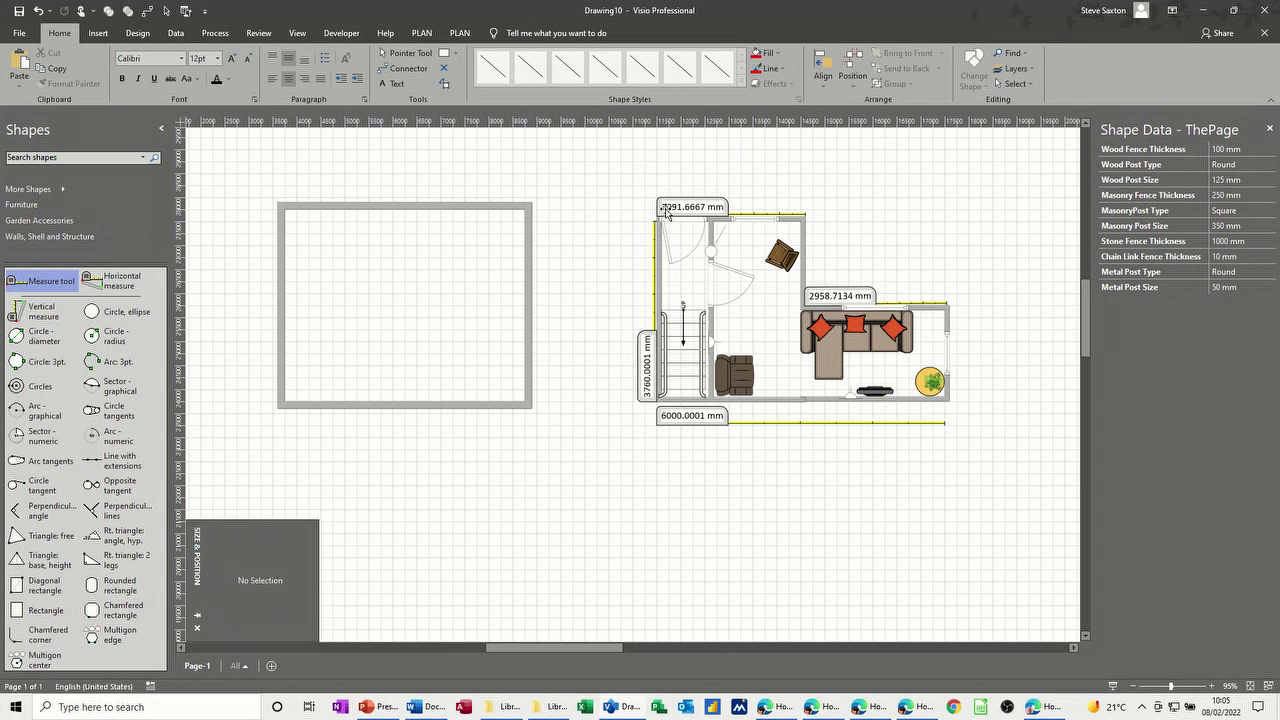